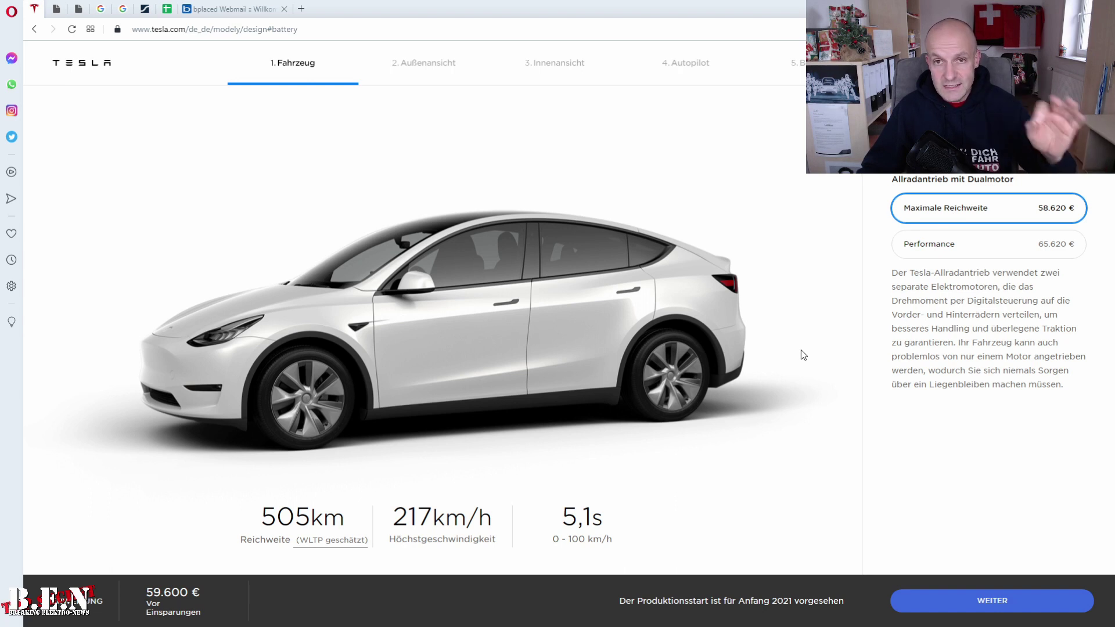
Step: Go through the Model Y configurator's exterior, interior and Autopilot options and examine the order summary with the purchase price
left_click(989, 604)
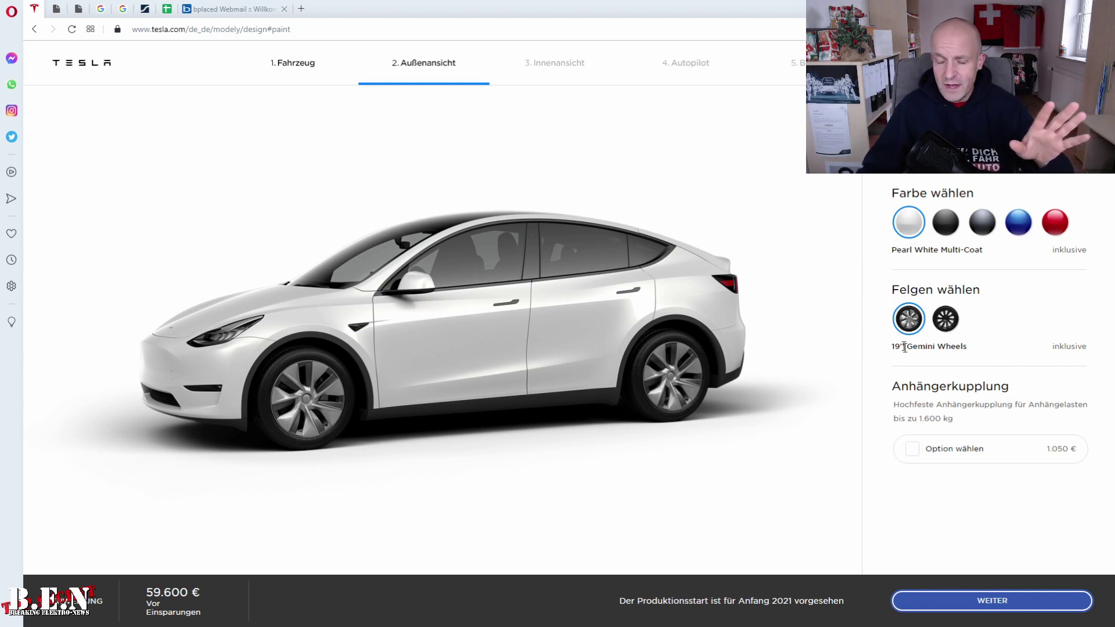
left_click(992, 603)
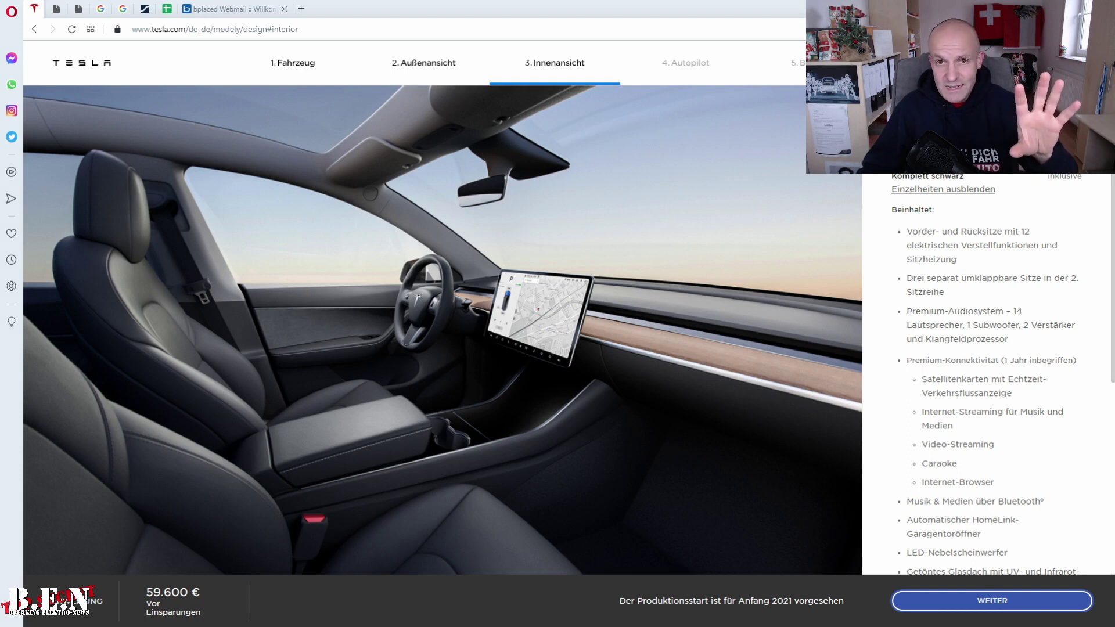
scroll(987, 372, "down", 5)
scroll(987, 371, "up", 5)
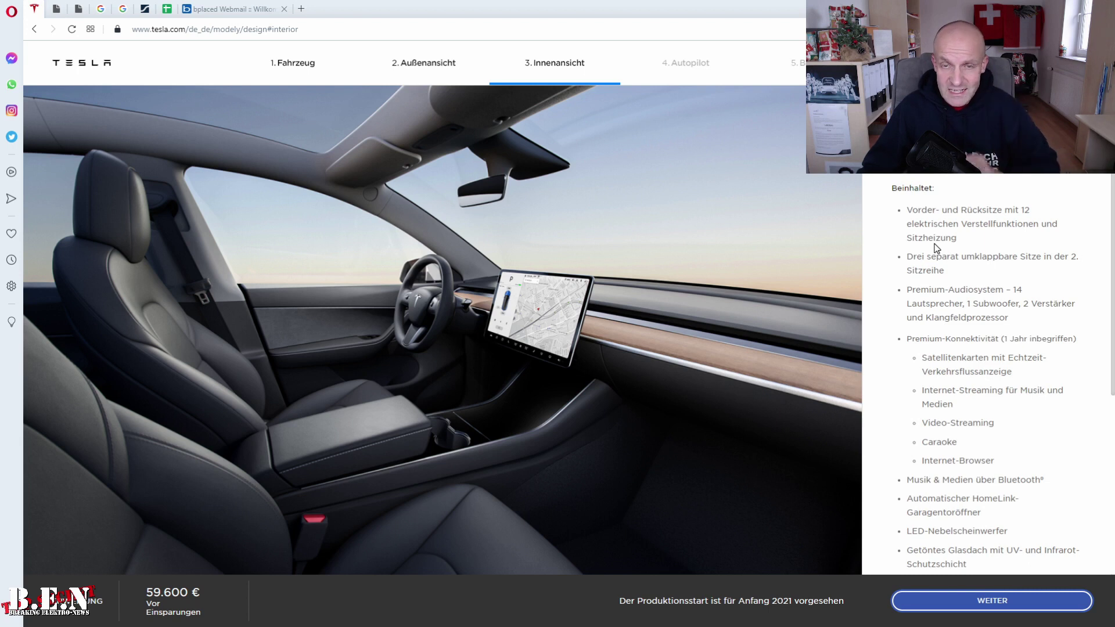
scroll(953, 299, "down", 4)
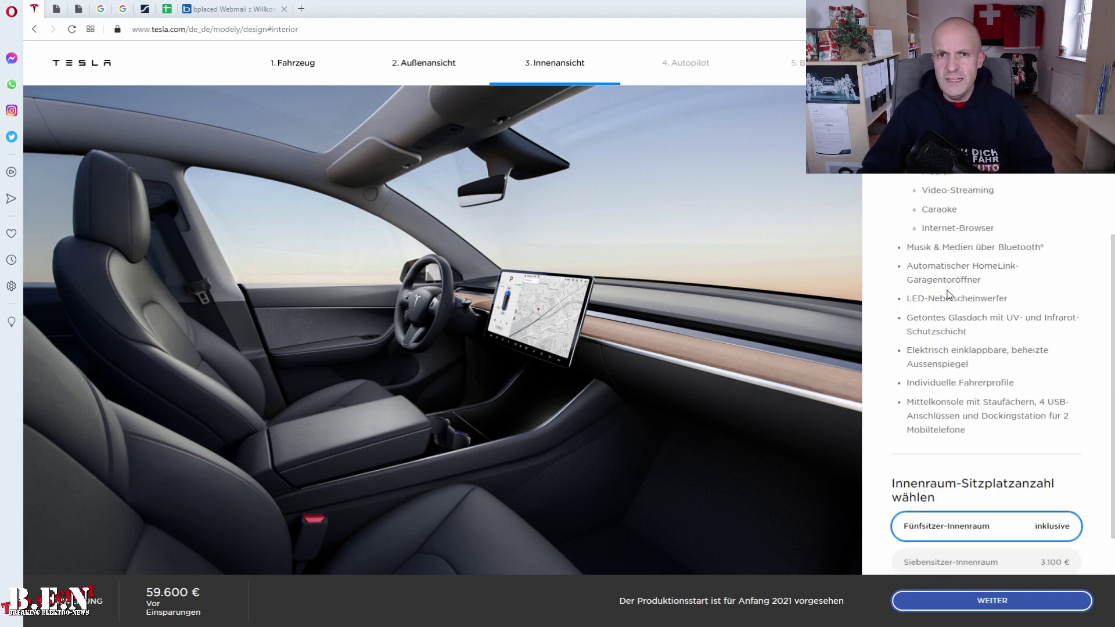
scroll(967, 349, "down", 1)
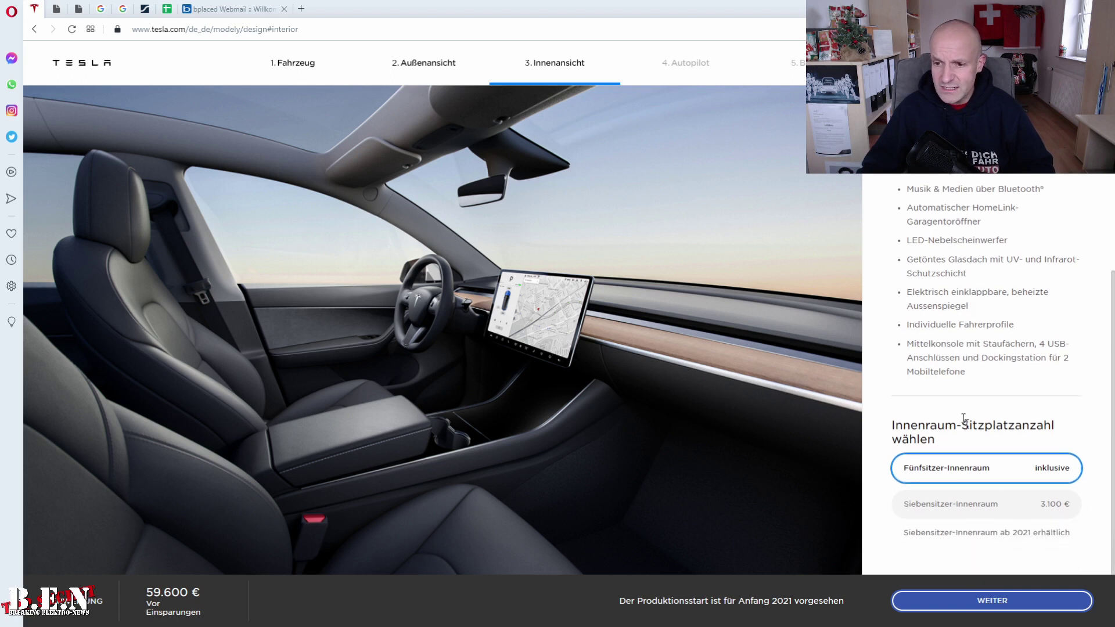
left_click(969, 610)
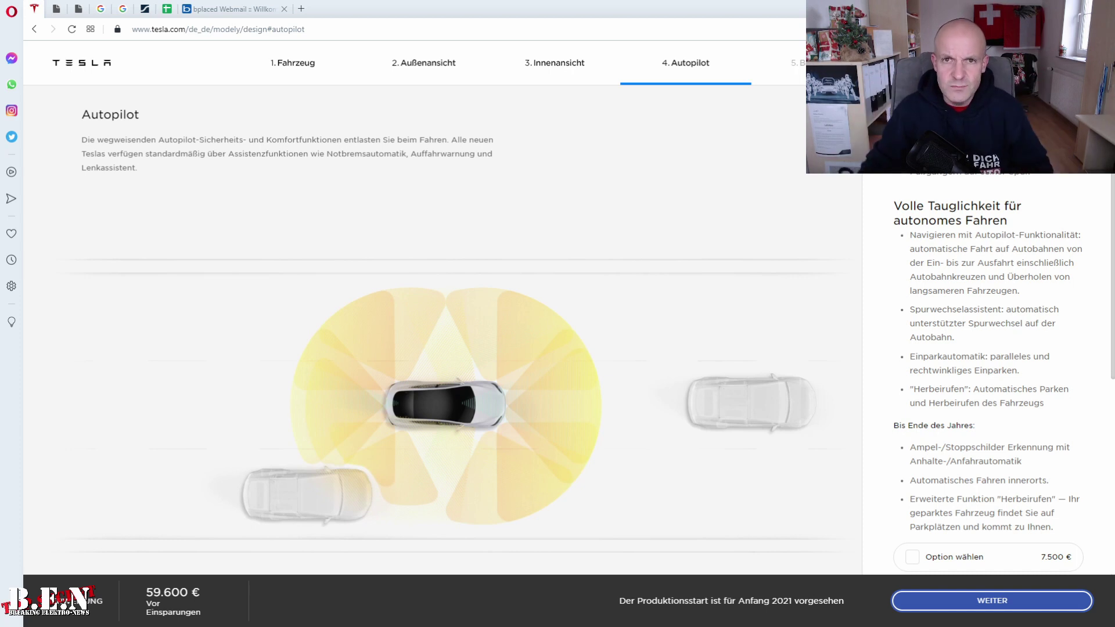
left_click(813, 62)
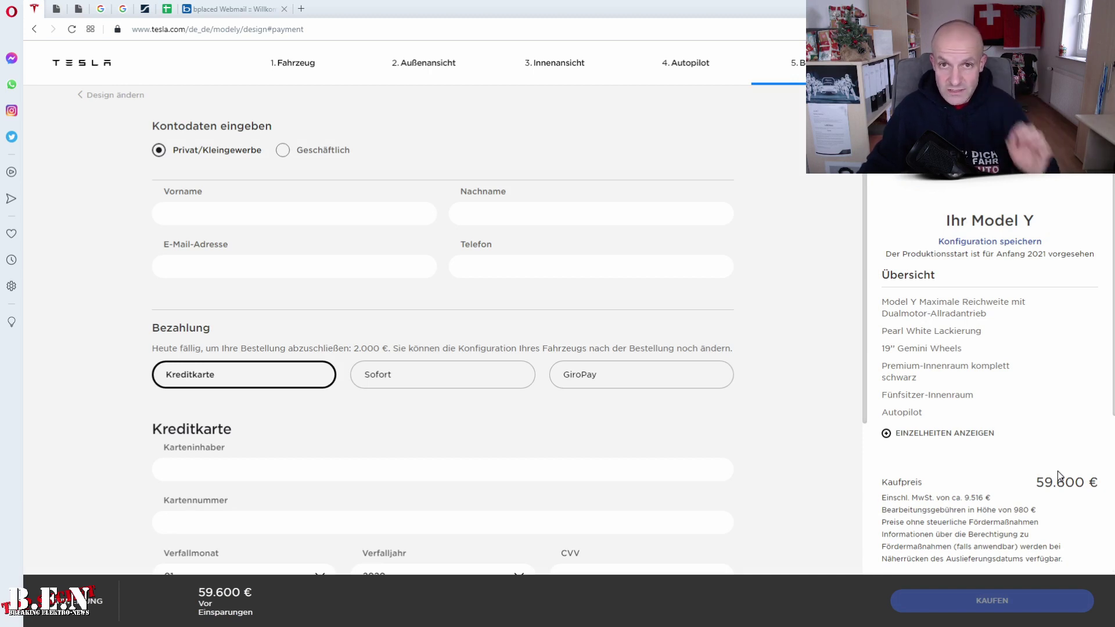
scroll(1051, 467, "down", 3)
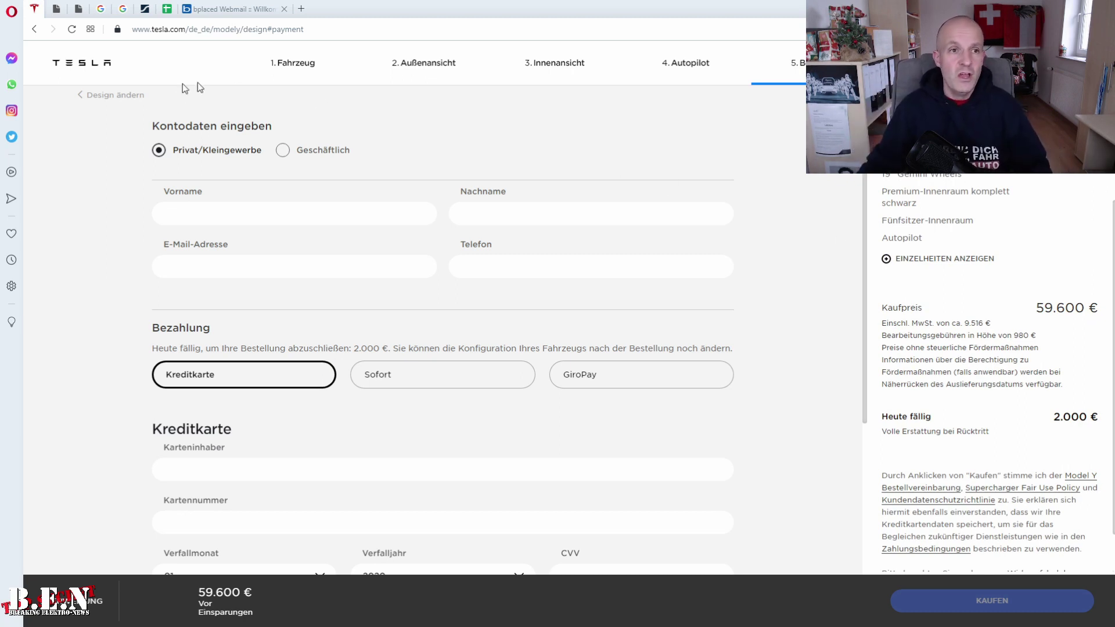
Step: Examine the Mustang Mach-E technical specifications, then the Ford price list's model prices and optional equipment packages
left_click(58, 13)
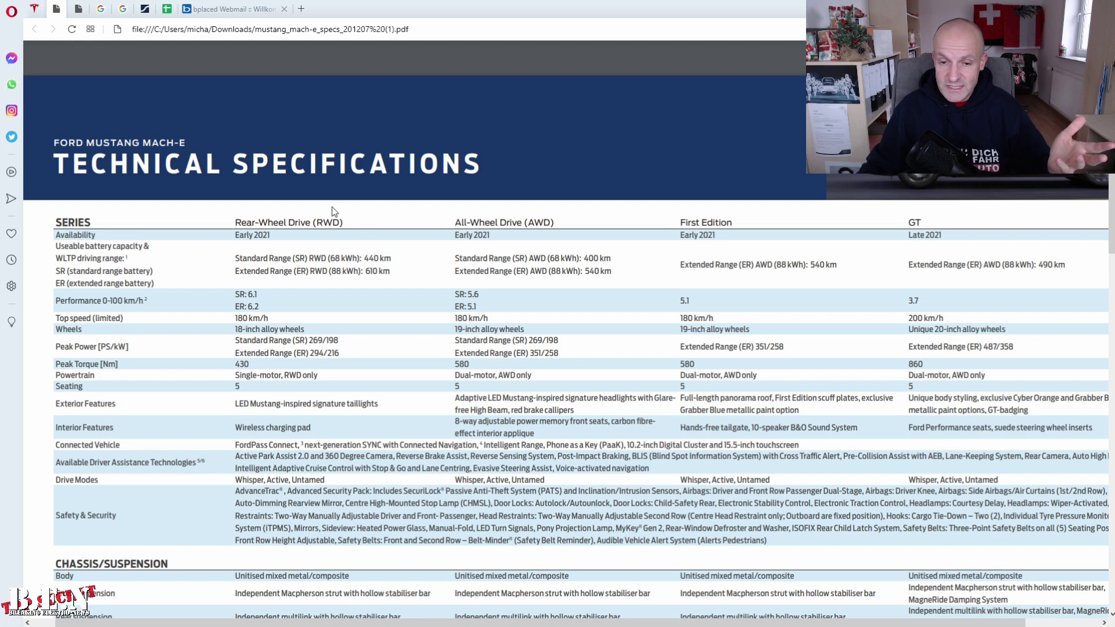
scroll(457, 248, "down", 1)
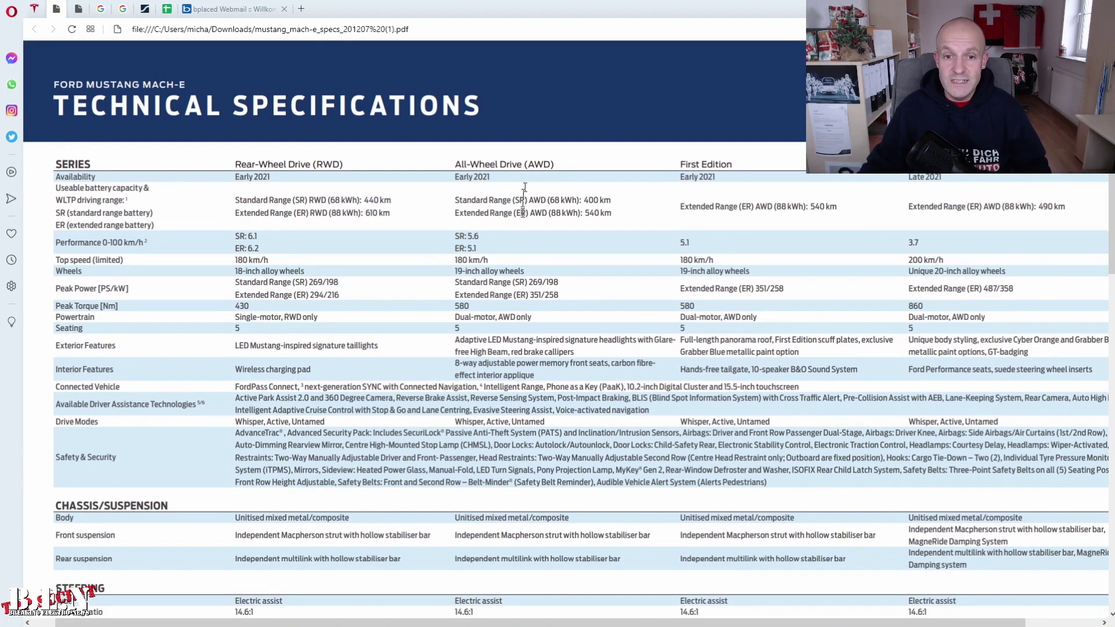
left_click_drag(456, 249, 478, 249)
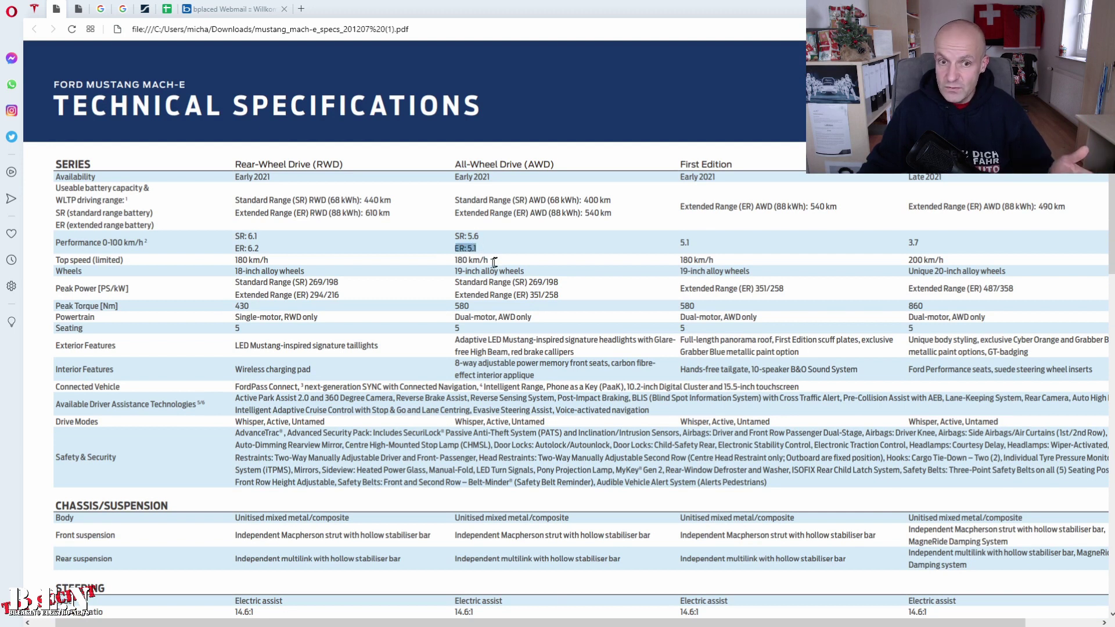
left_click(466, 263)
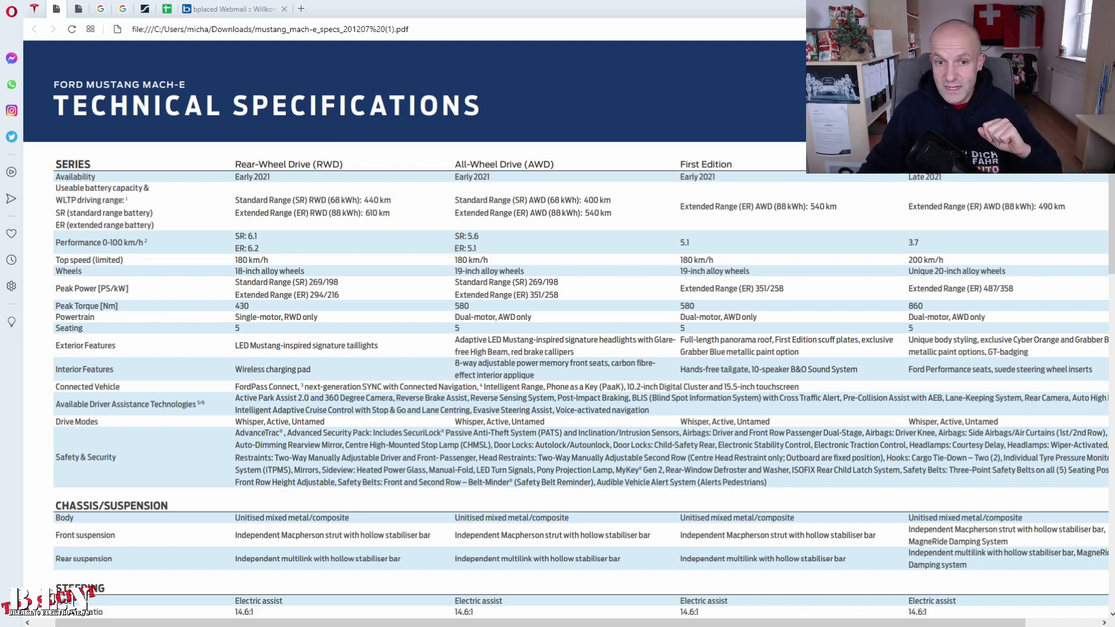
scroll(494, 327, "down", 3)
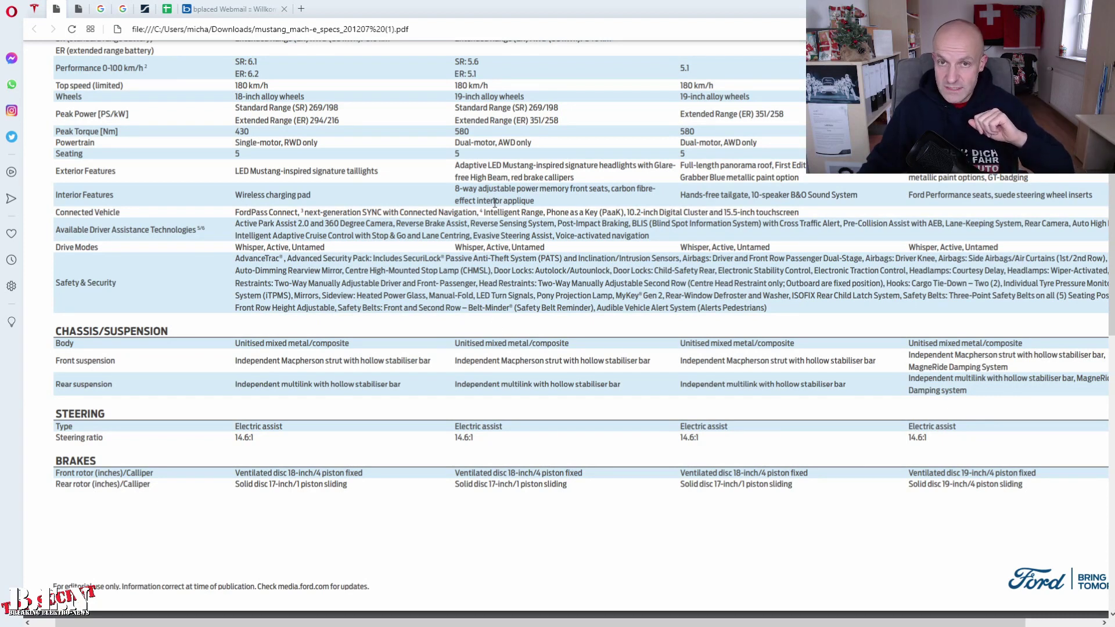
scroll(495, 202, "down", 6)
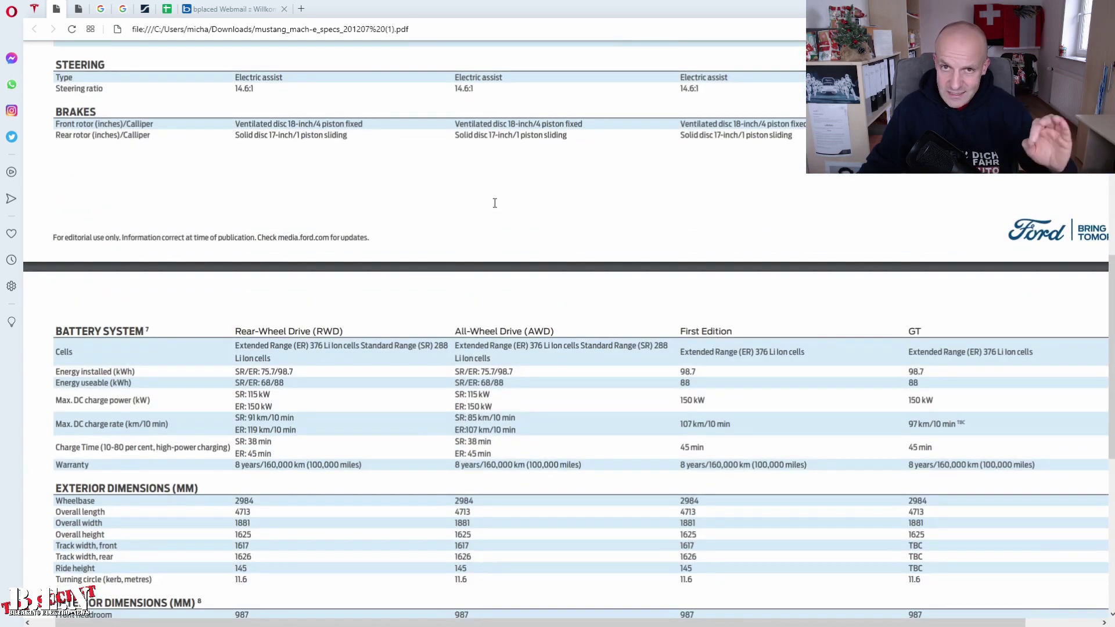
scroll(495, 203, "down", 6)
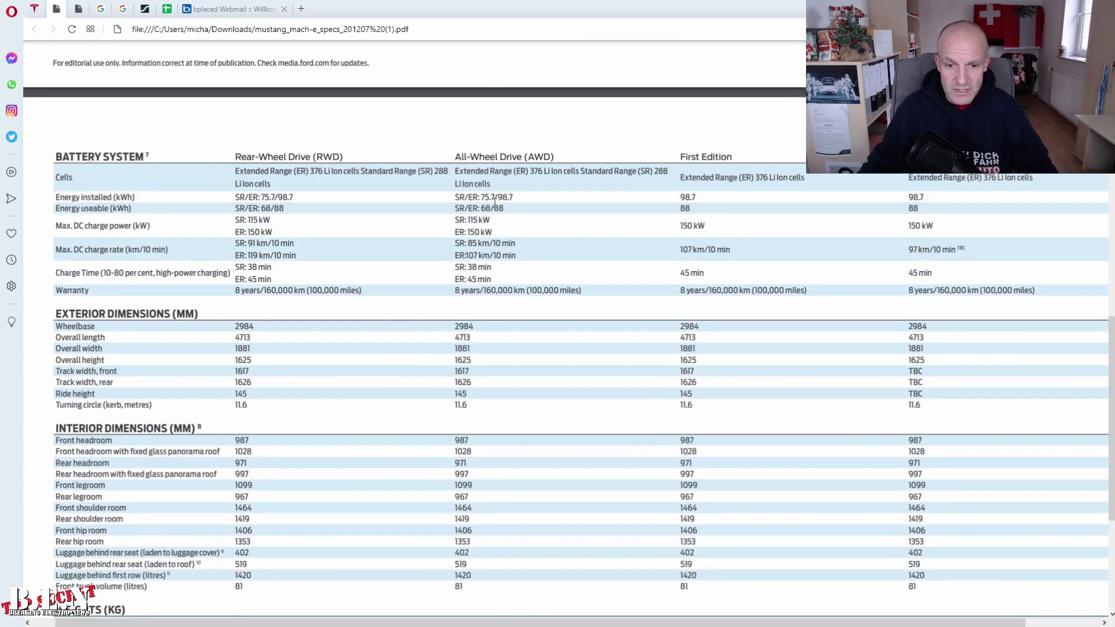
scroll(495, 203, "up", 15)
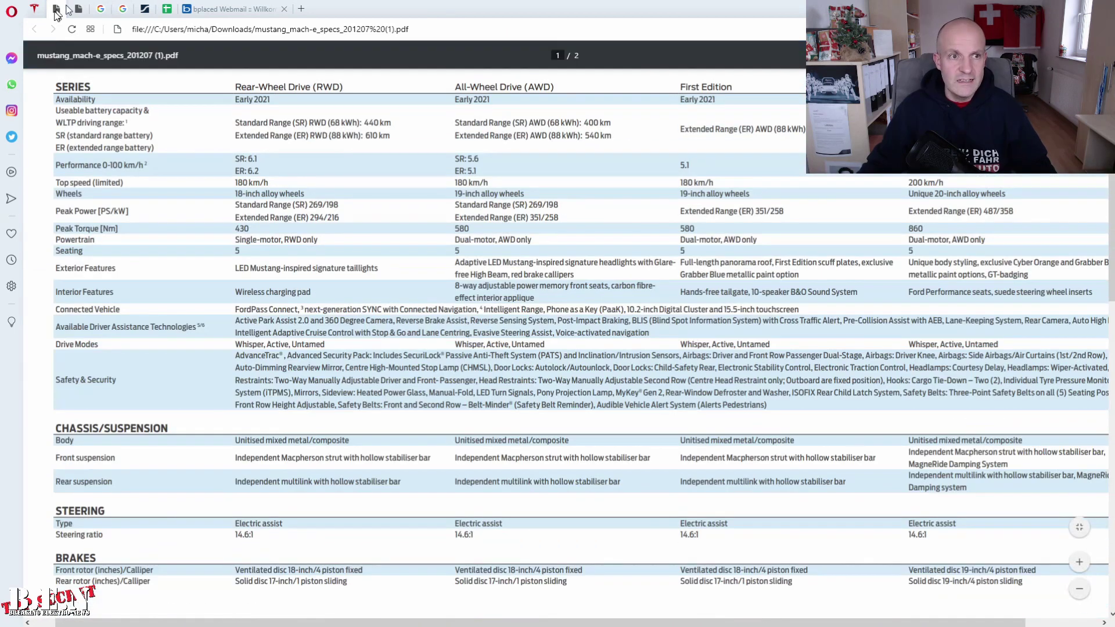
left_click(78, 9)
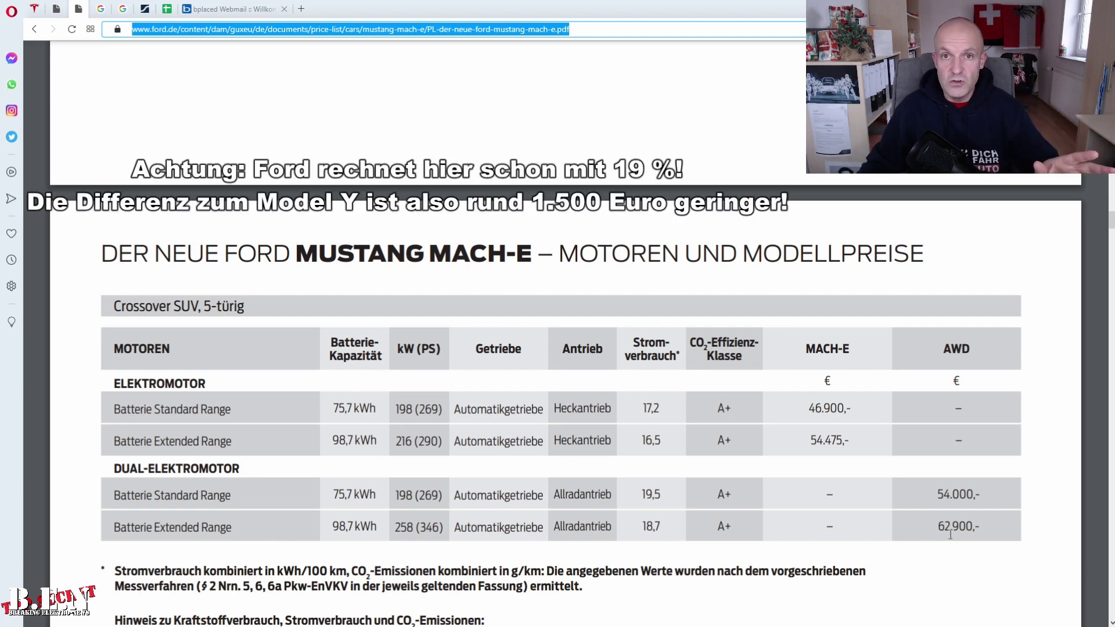
scroll(950, 535, "down", 10)
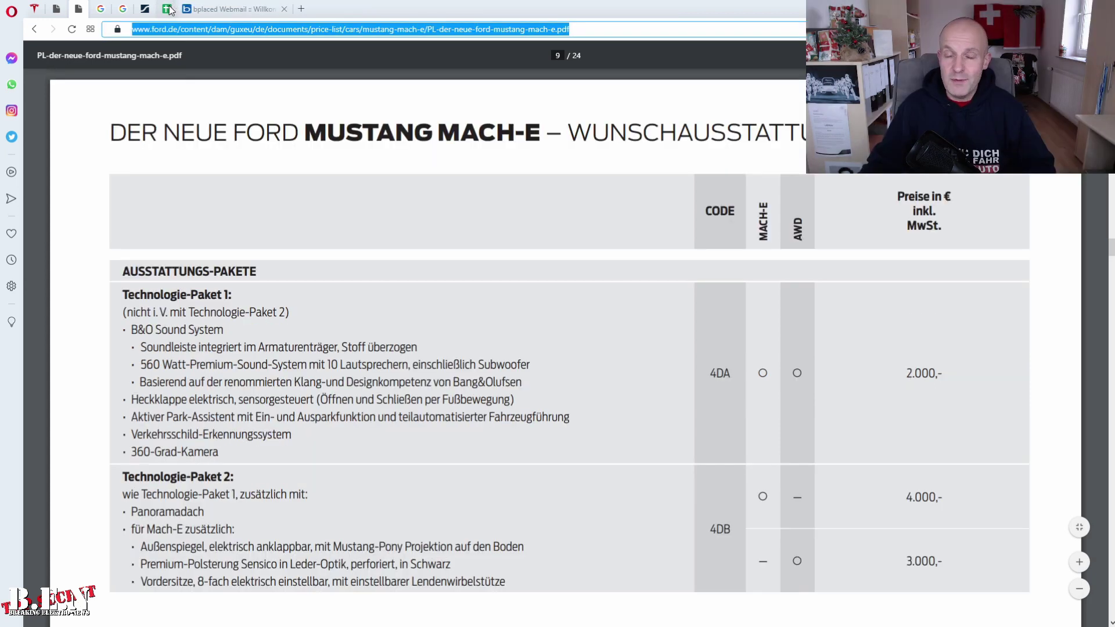
Step: In the Mustang Mach-E vs. Model Y spreadsheet, rate Preis with 3 points for Mach-E, 5 for Model Y and weighting 5
left_click(168, 9)
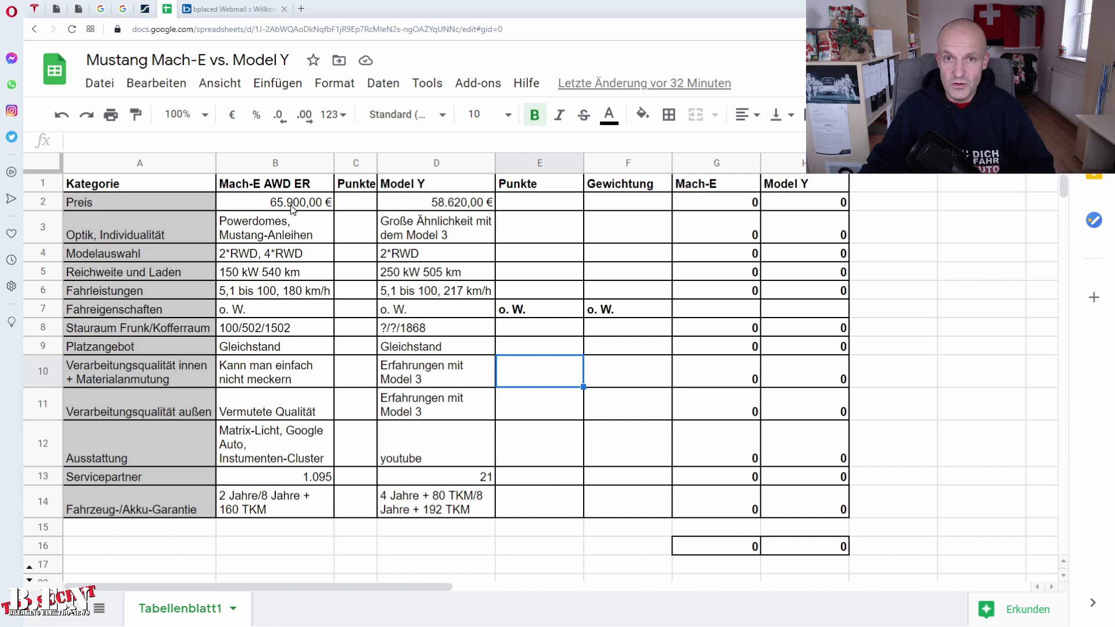
left_click(372, 200)
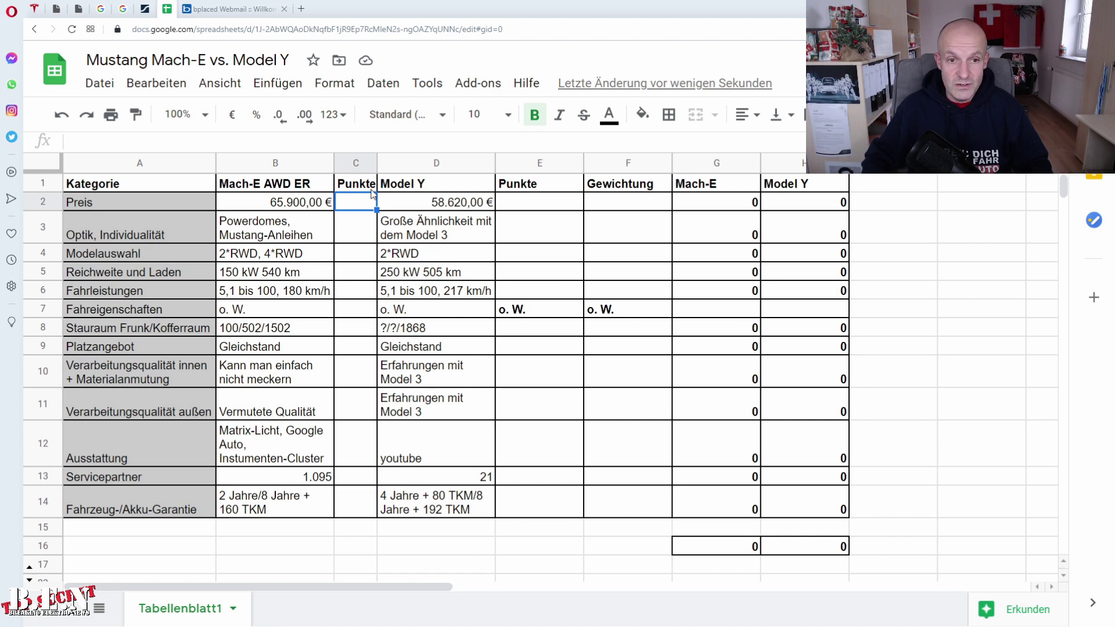
type("3")
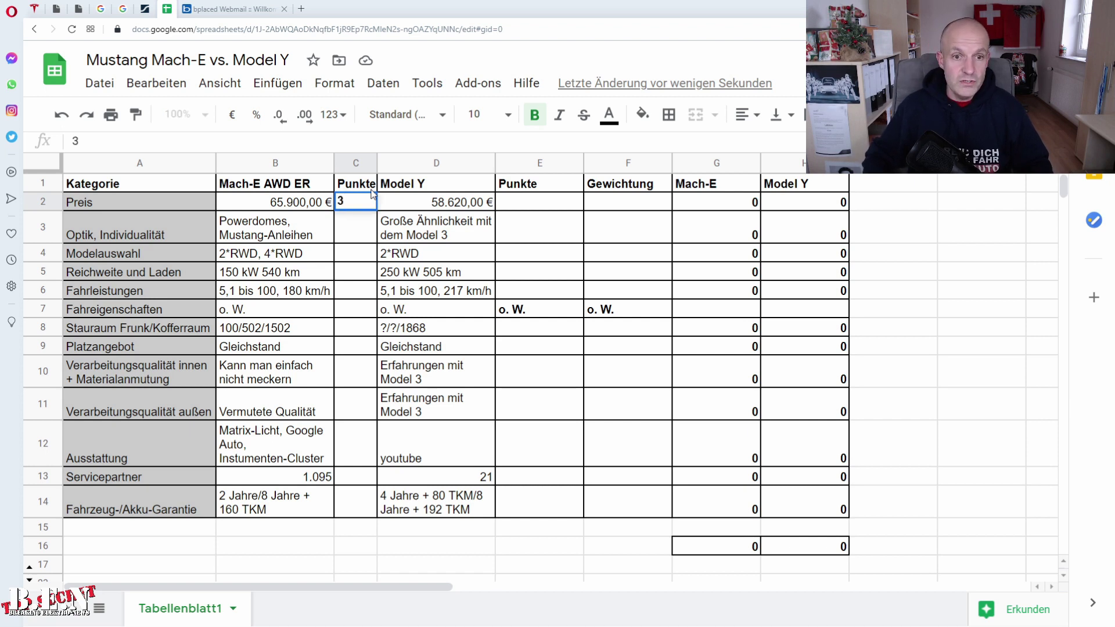
key("Tab")
key("Tab")
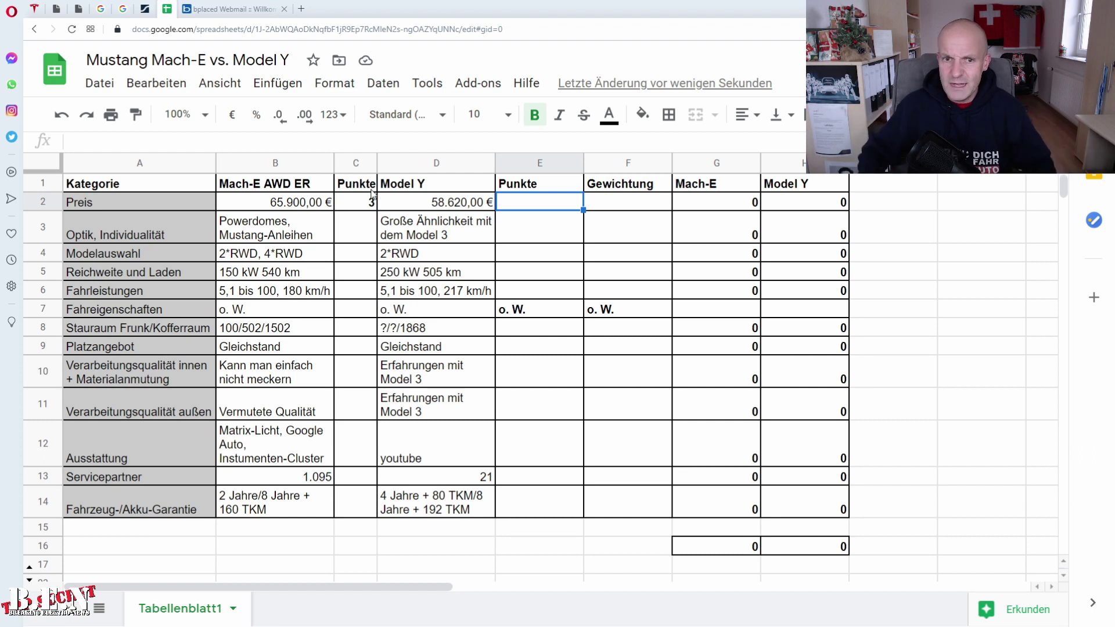
type("5")
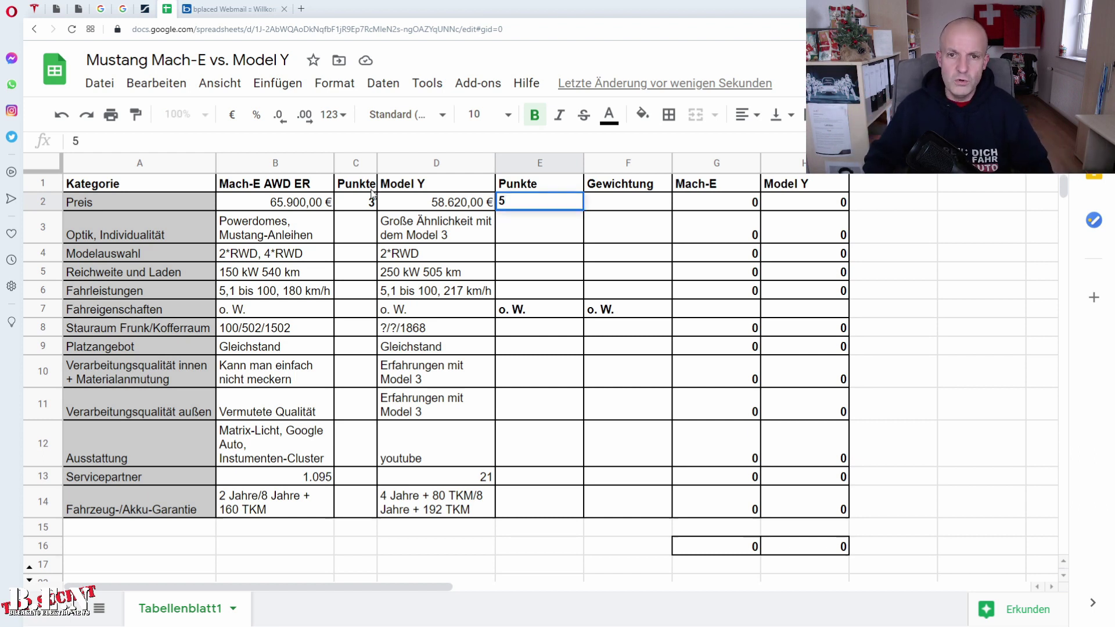
key("Tab")
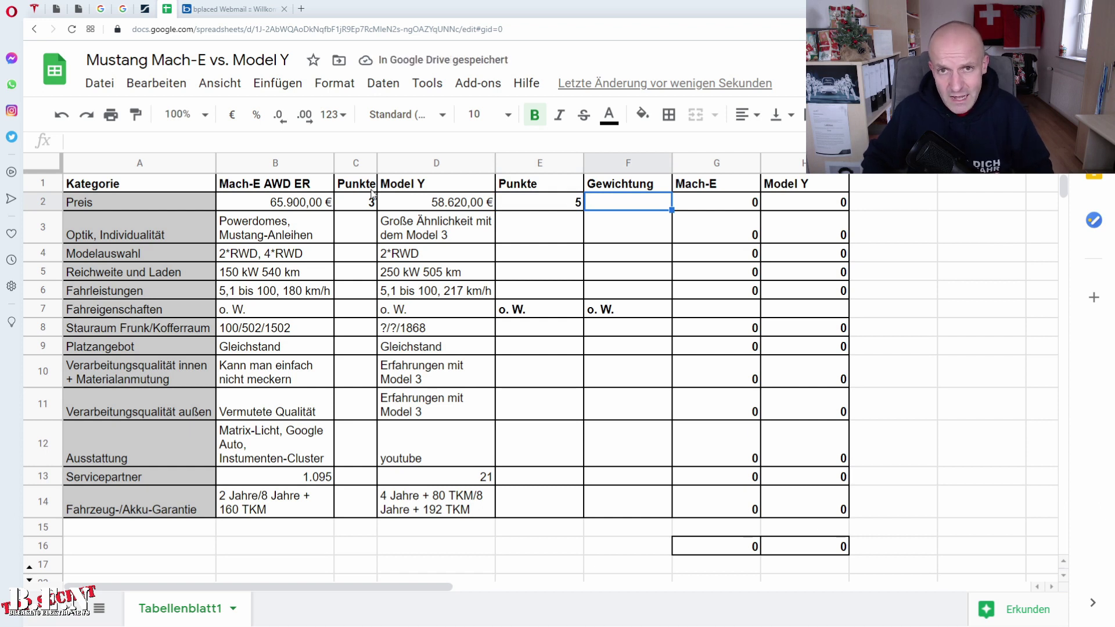
type("5")
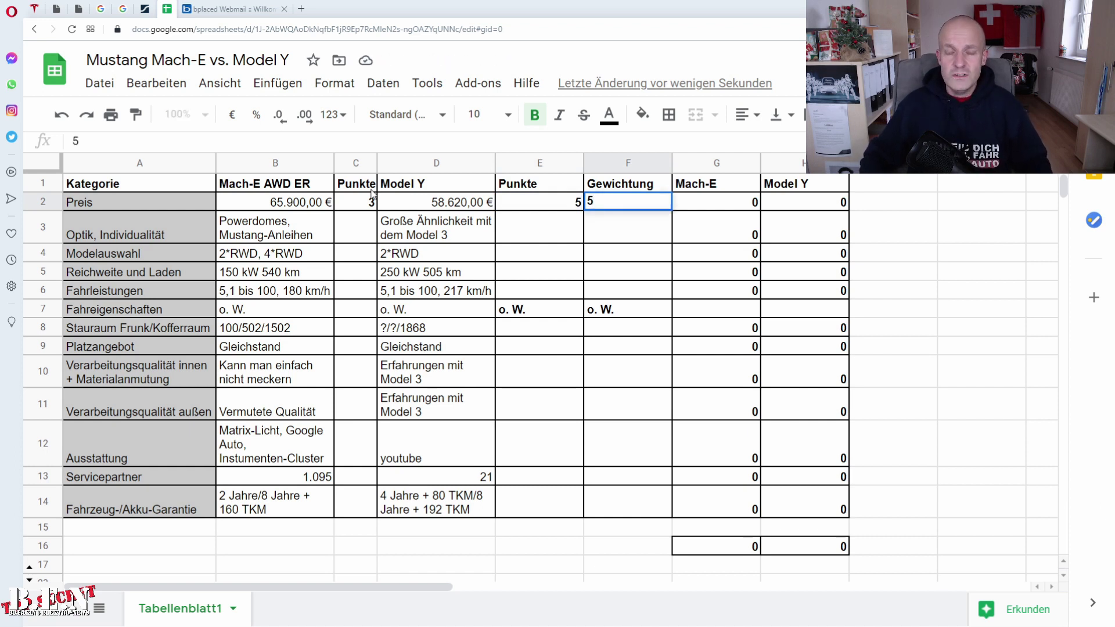
key("Return")
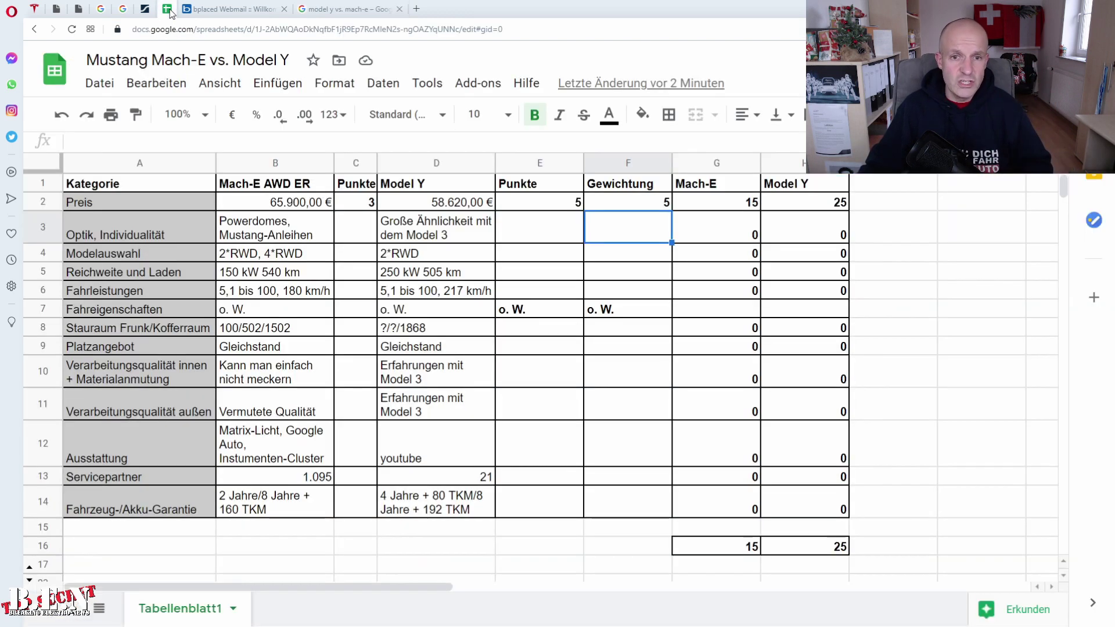
Step: Rate Optik, Individualität with 4 points for the Mach-E, 3 for the Model Y and a weighting of 5
left_click(169, 10)
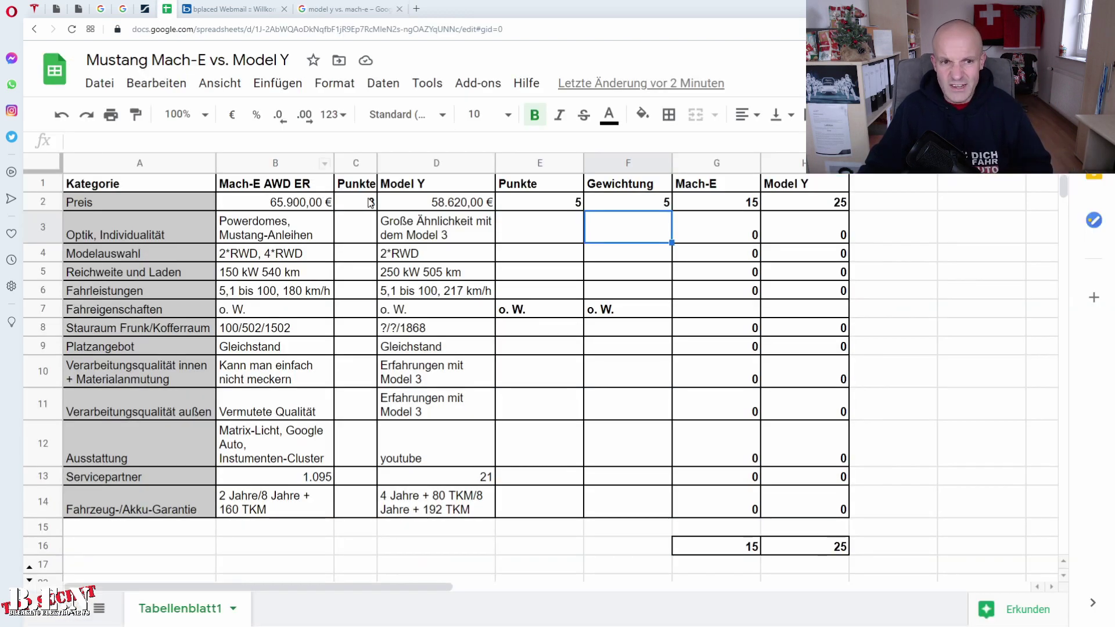
left_click(363, 227)
type("4")
key("Tab")
key("Tab")
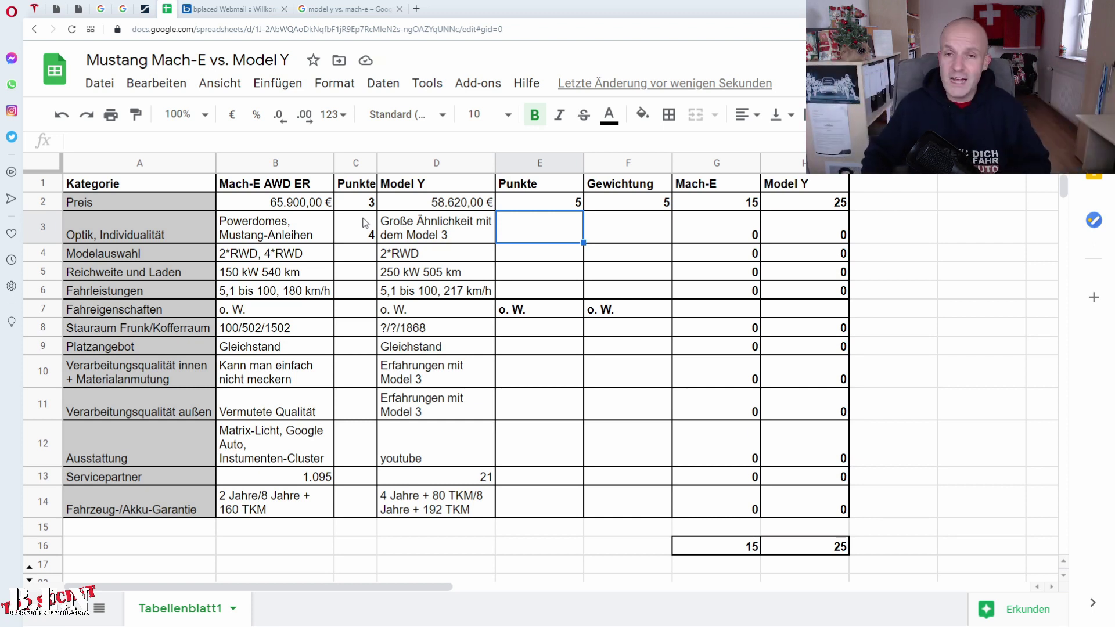
type("3")
key("Tab")
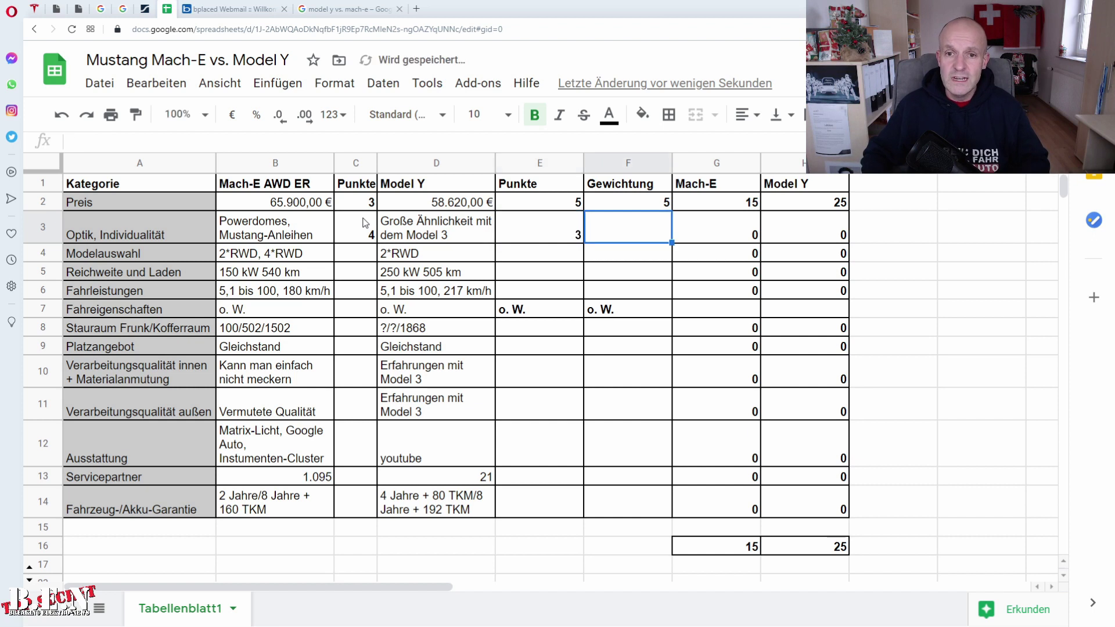
type("5")
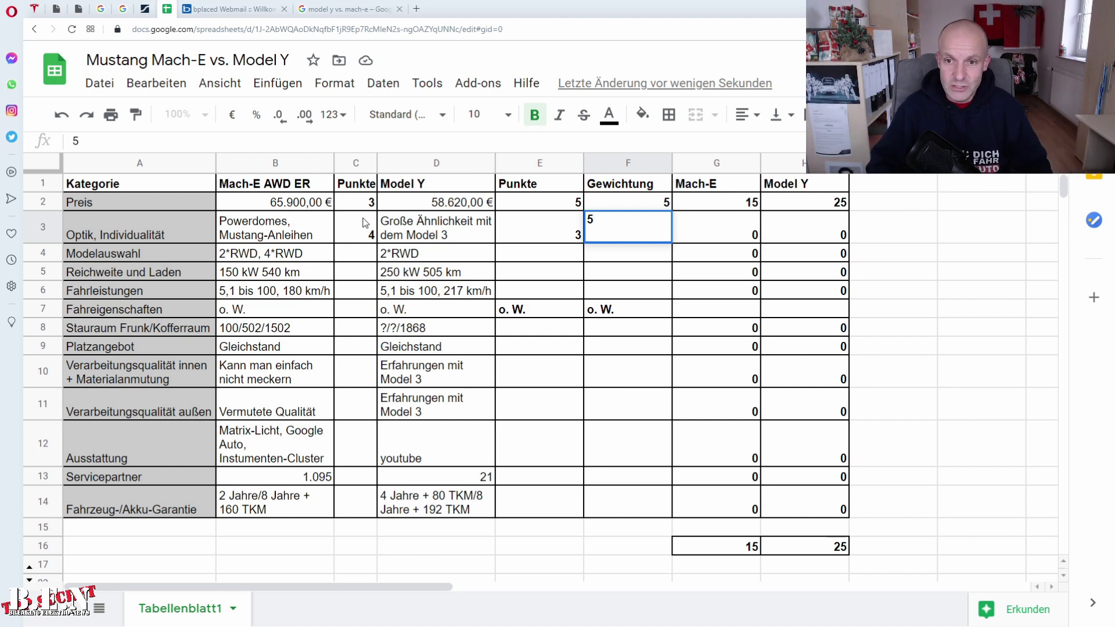
key("Return")
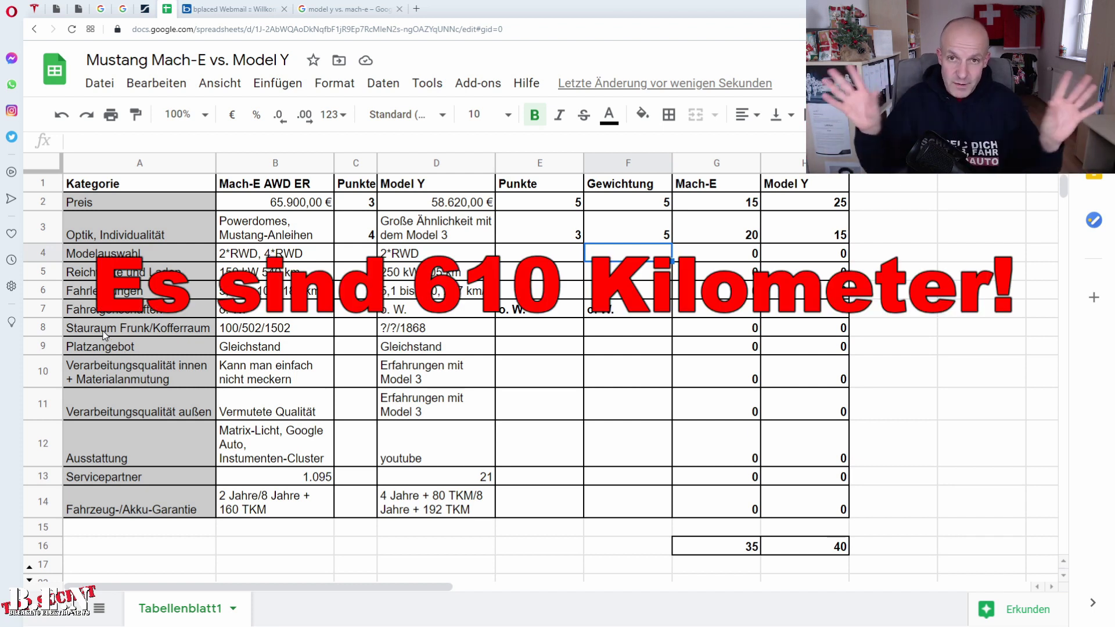
Step: Correct the Mach-E entry in the Modellauswahl row to "2*RWD, 4*AWD"
left_click(284, 257)
double_click(284, 257)
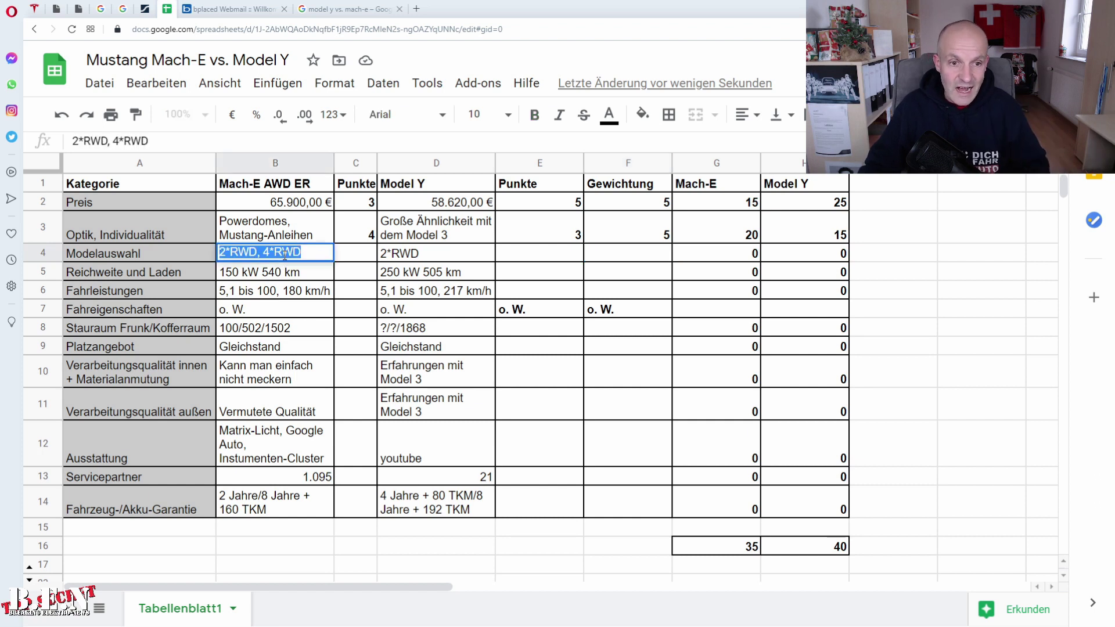
left_click(283, 252)
key("BackSpace")
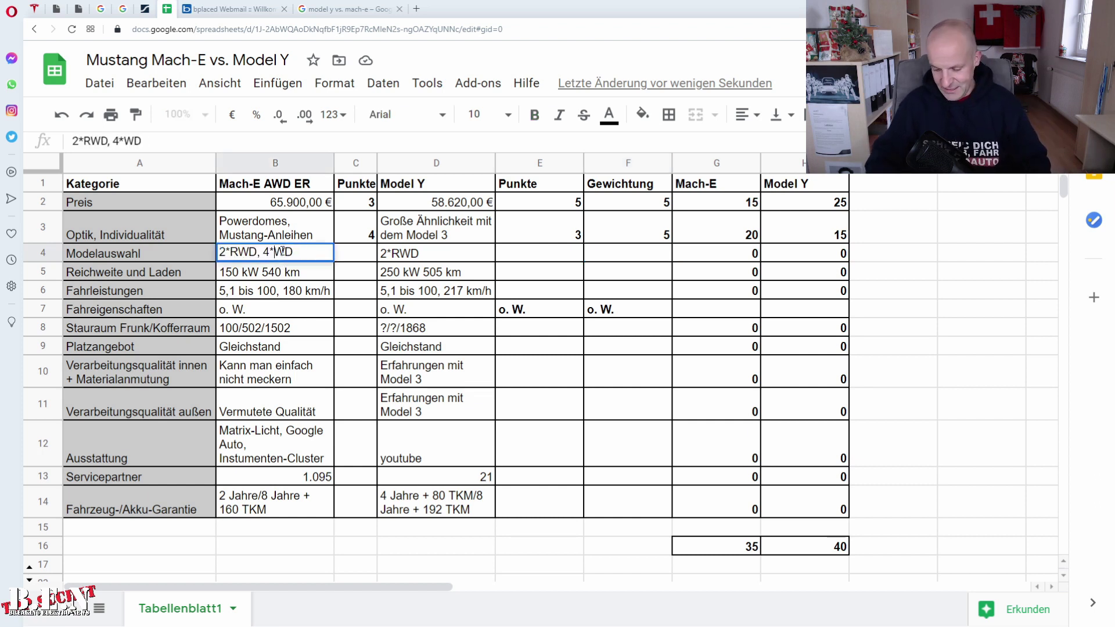
type("A")
key("Return")
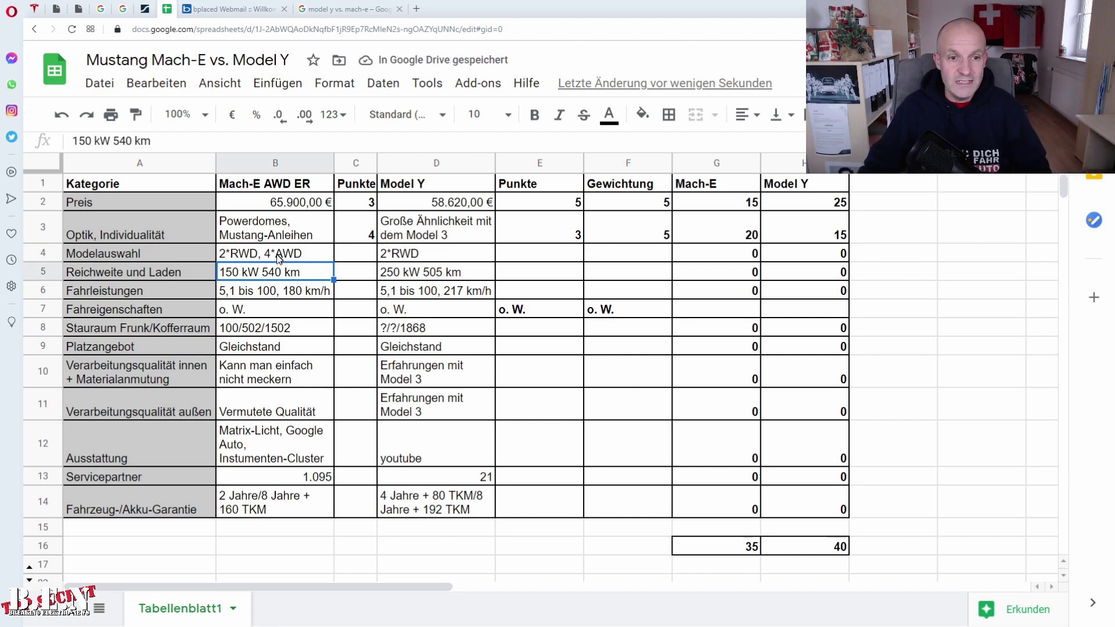
Step: Rate Modellauswahl with 4 points for the Mach-E, 2 for the Model Y and a weighting of 1
left_click(281, 258)
left_click(408, 258)
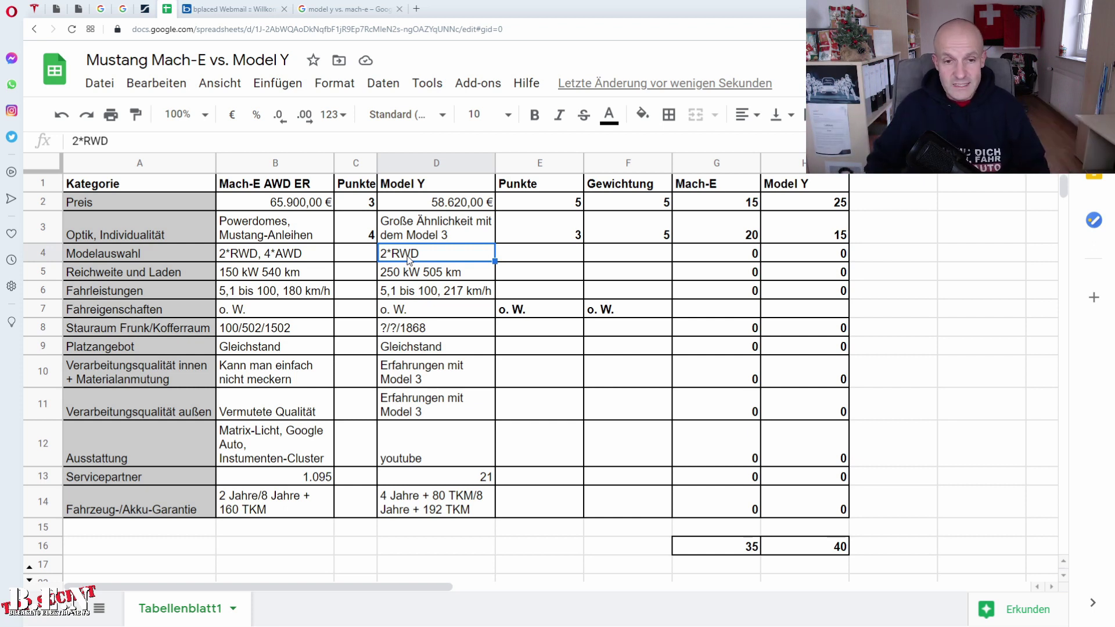
key("Left")
type("4")
key("Right")
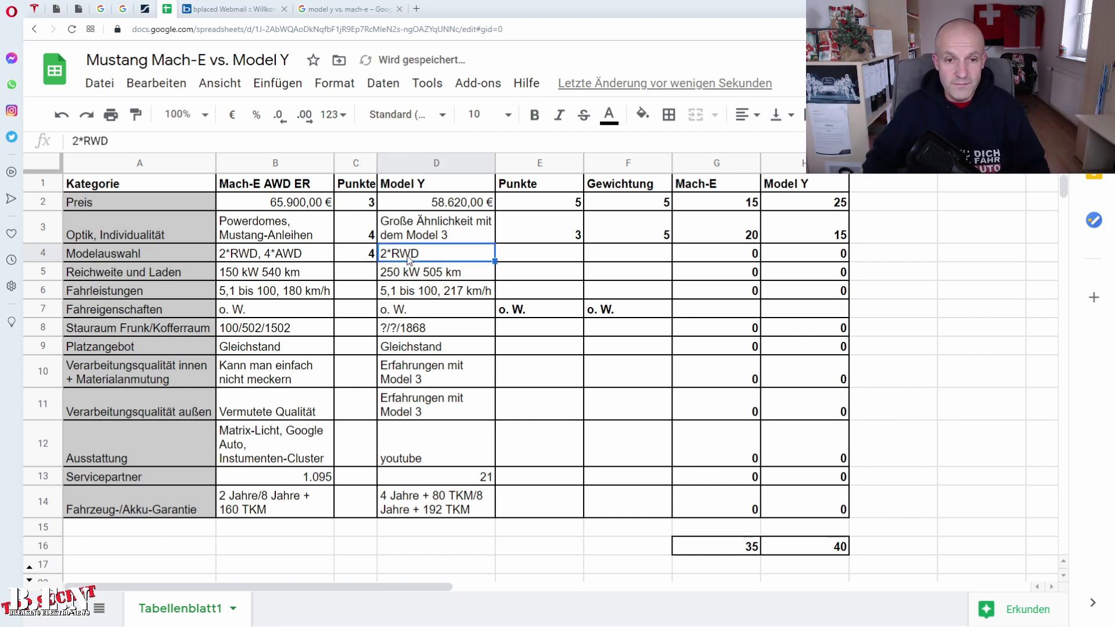
key("Right")
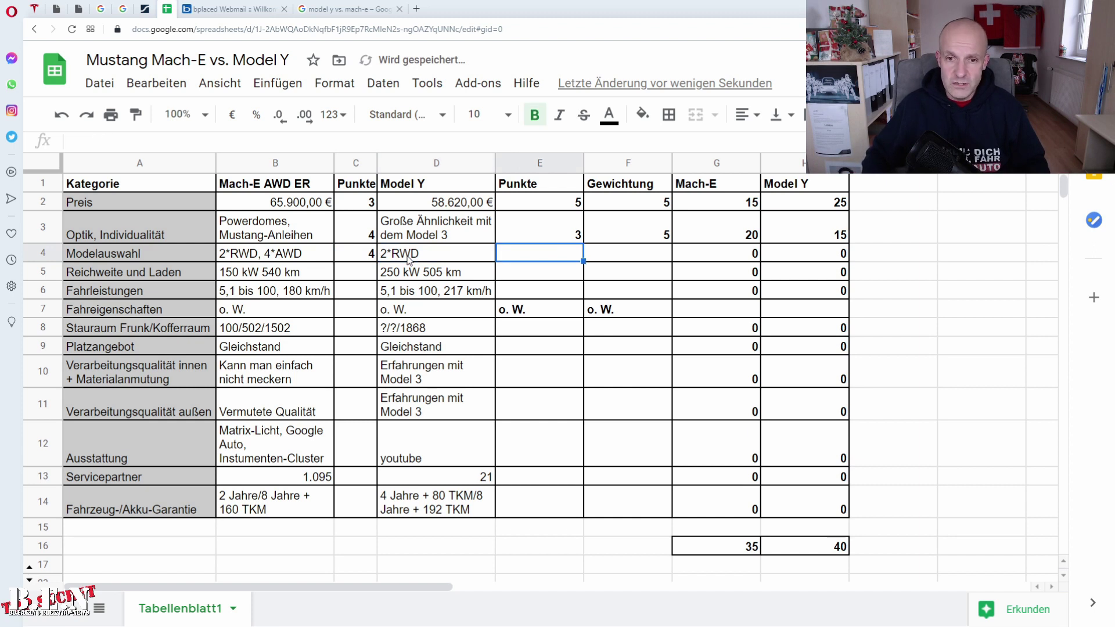
type("2")
key("Tab")
key("Return")
key("Right")
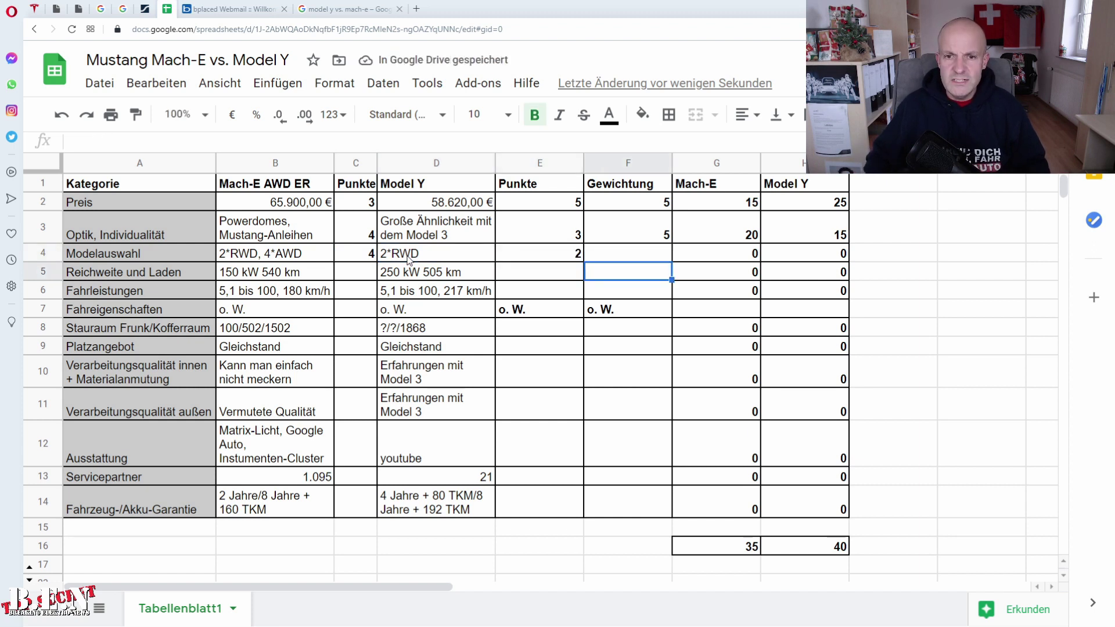
key("Up")
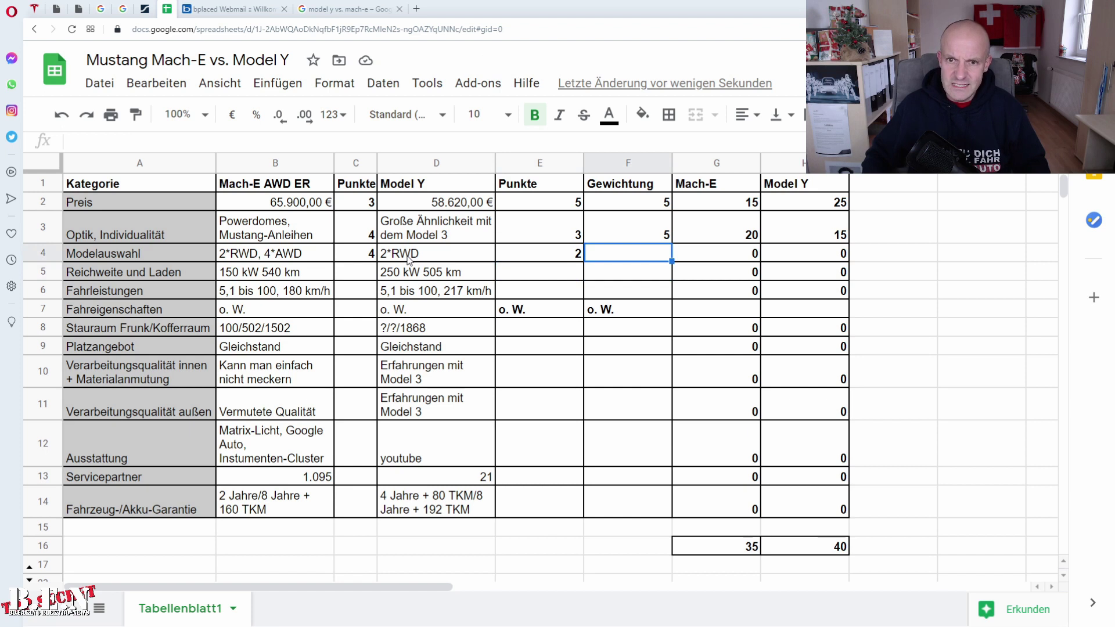
type("1")
key("Return")
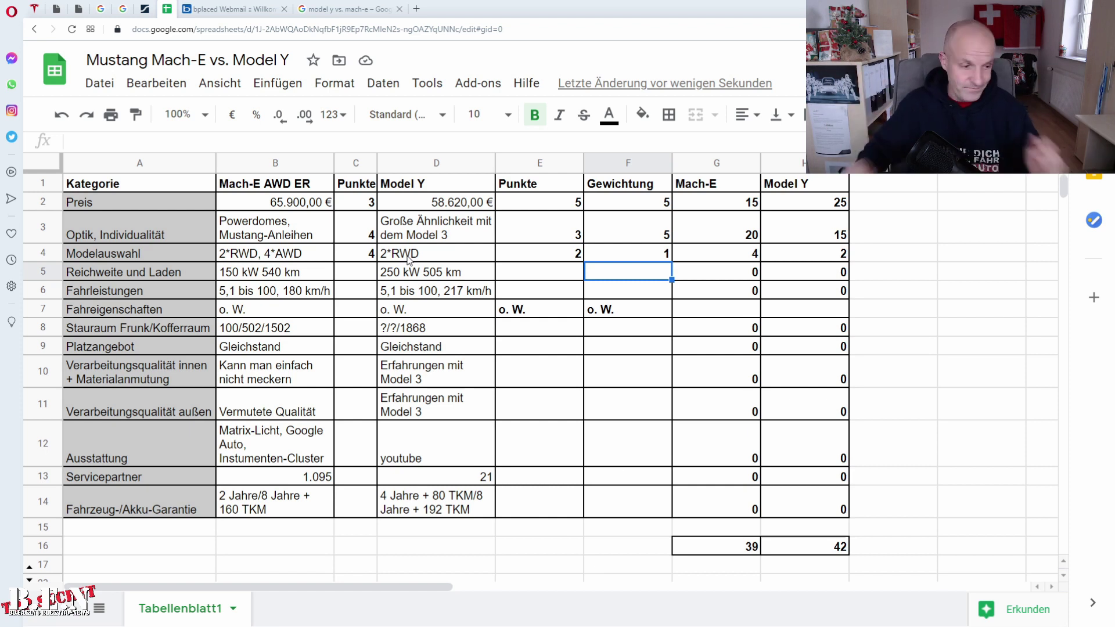
Step: Rate Reichweite und Laden with 4 points for the Mach-E, 5 for the Model Y and a weighting of 5
key("Left")
key("Left")
key("Left")
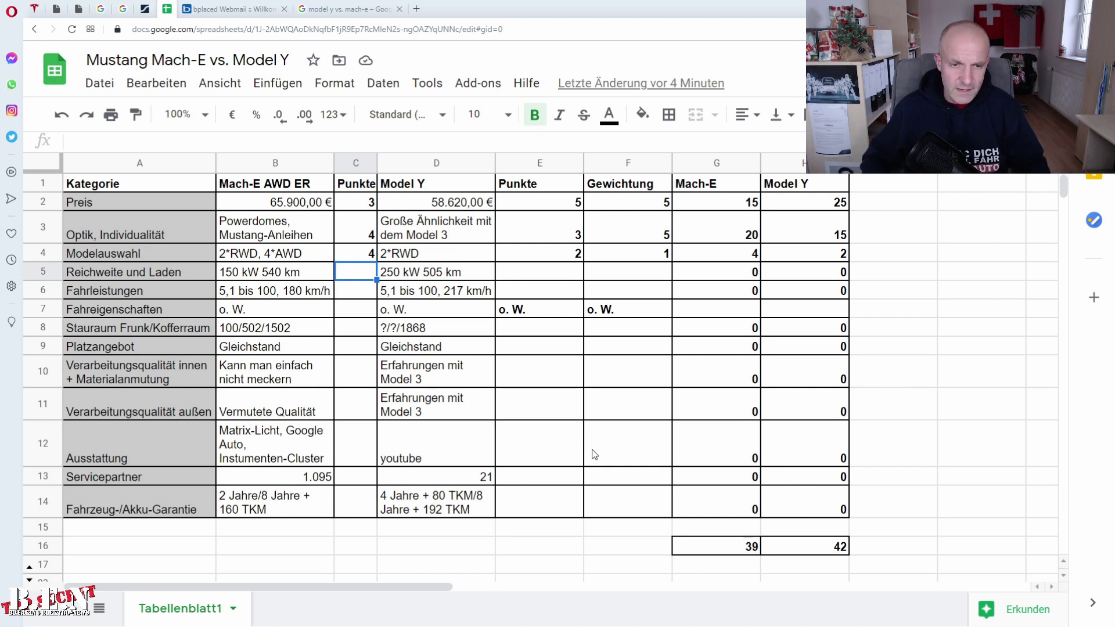
type("4")
key("Tab")
key("Tab")
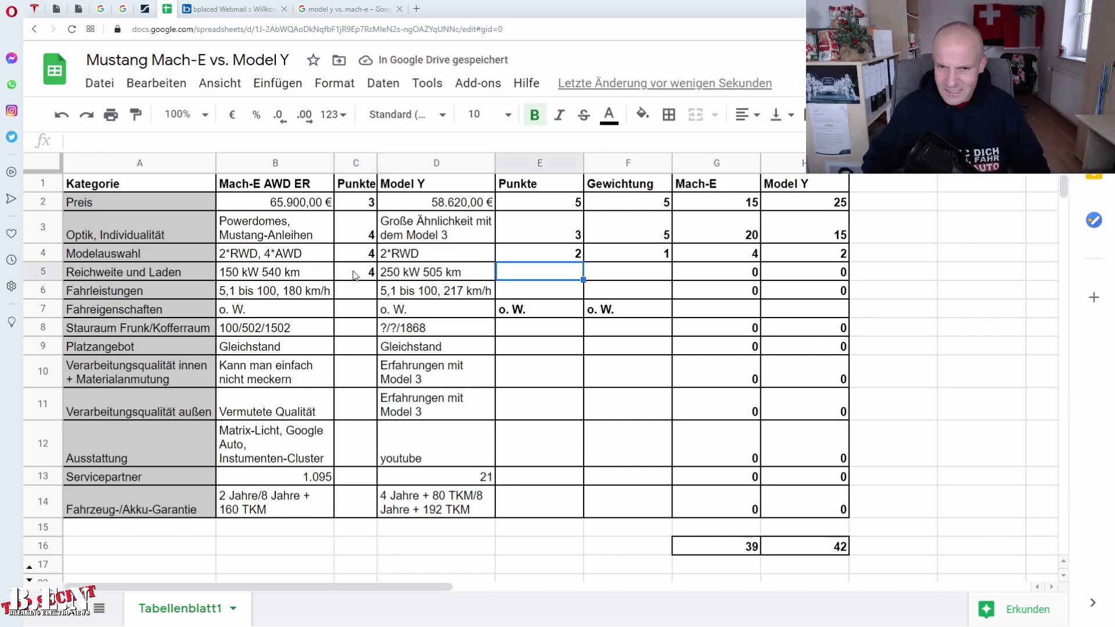
type("5")
key("Tab")
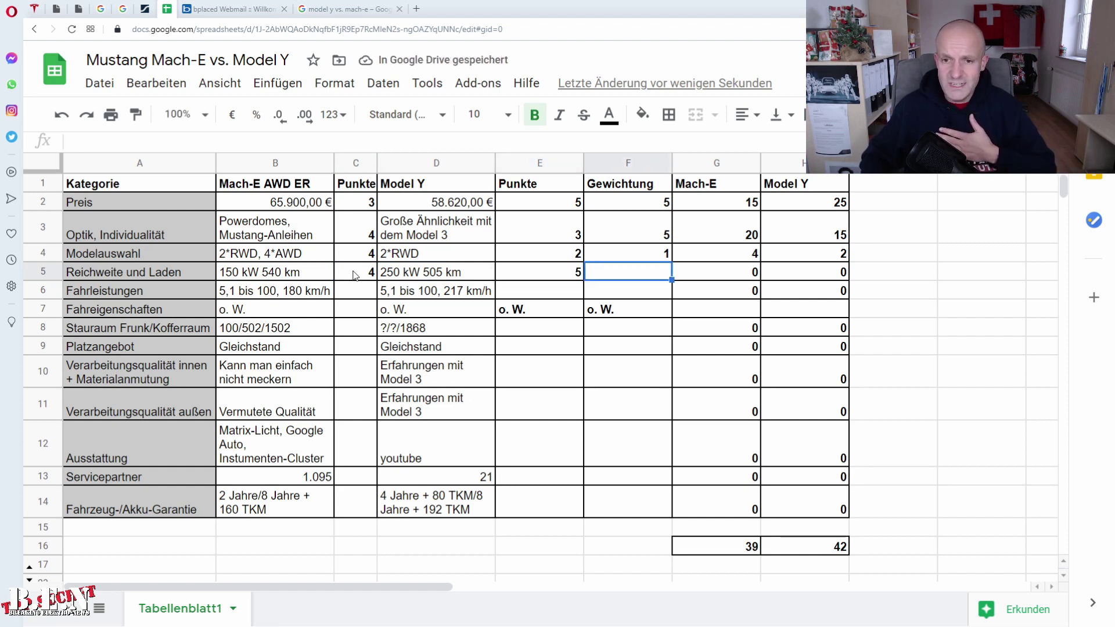
type("5")
key("Return")
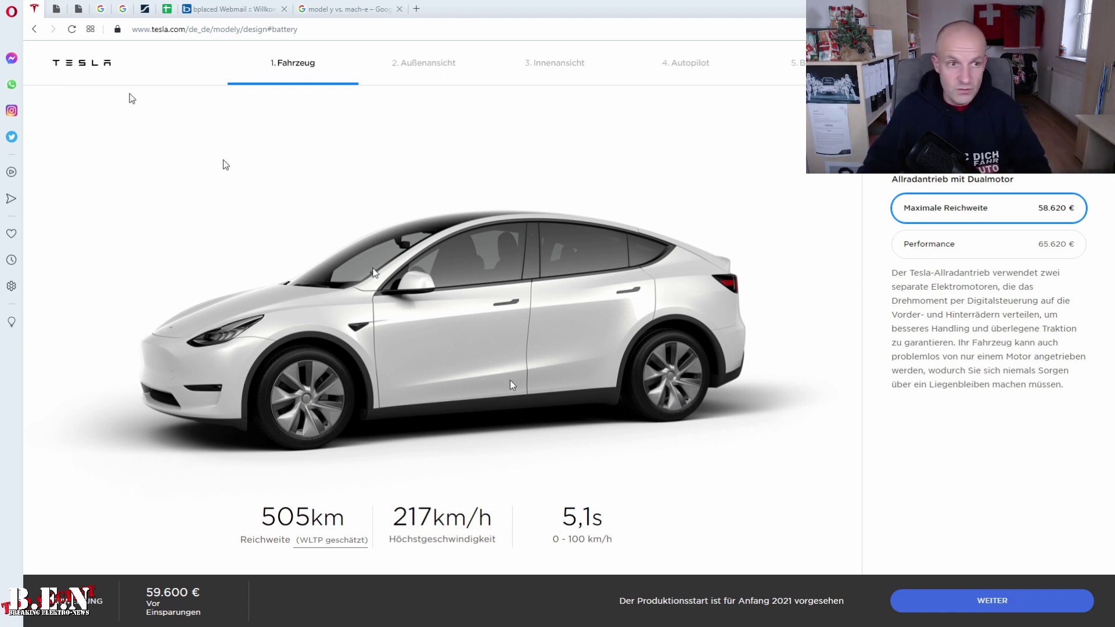
Step: Check the all-wheel-drive Mach-E's top speed in the technical specifications PDF and return to the comparison spreadsheet
left_click(58, 9)
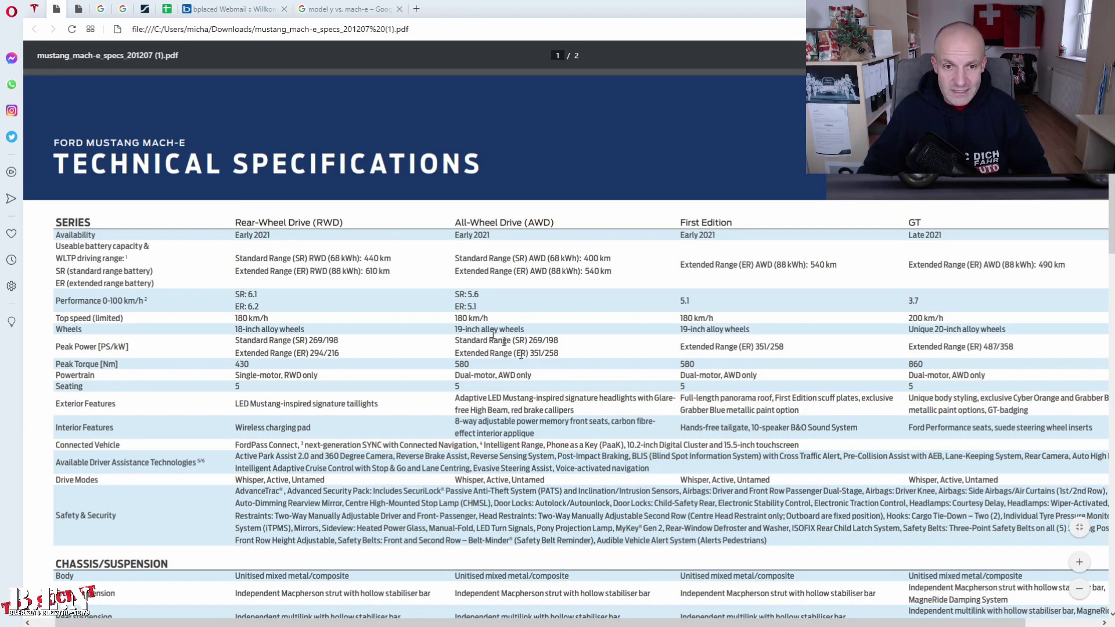
left_click_drag(468, 310, 488, 318)
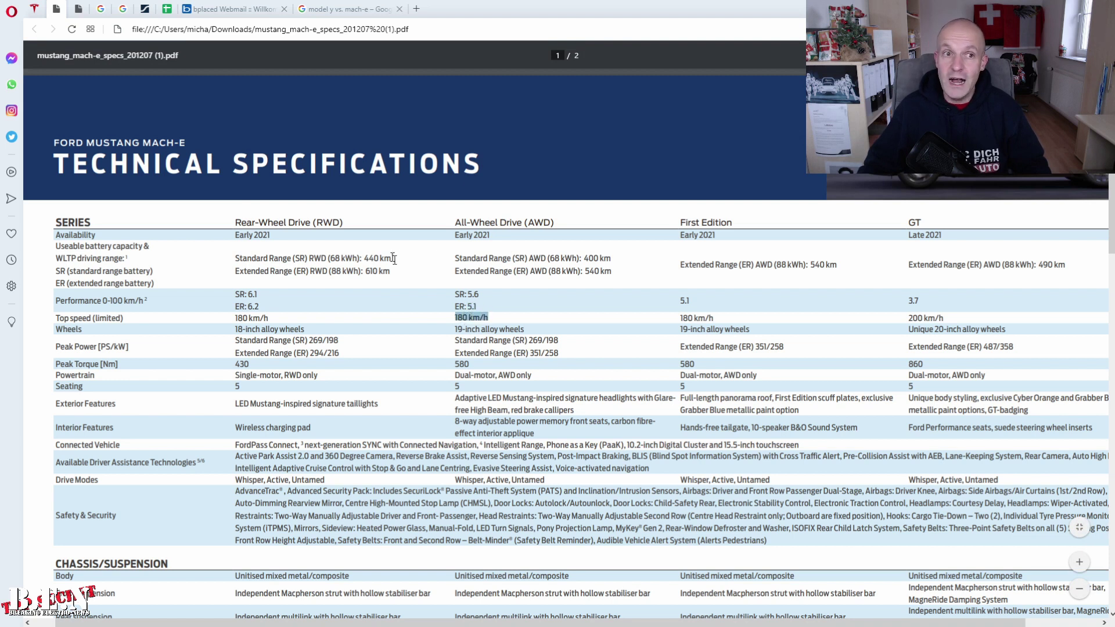
left_click(166, 8)
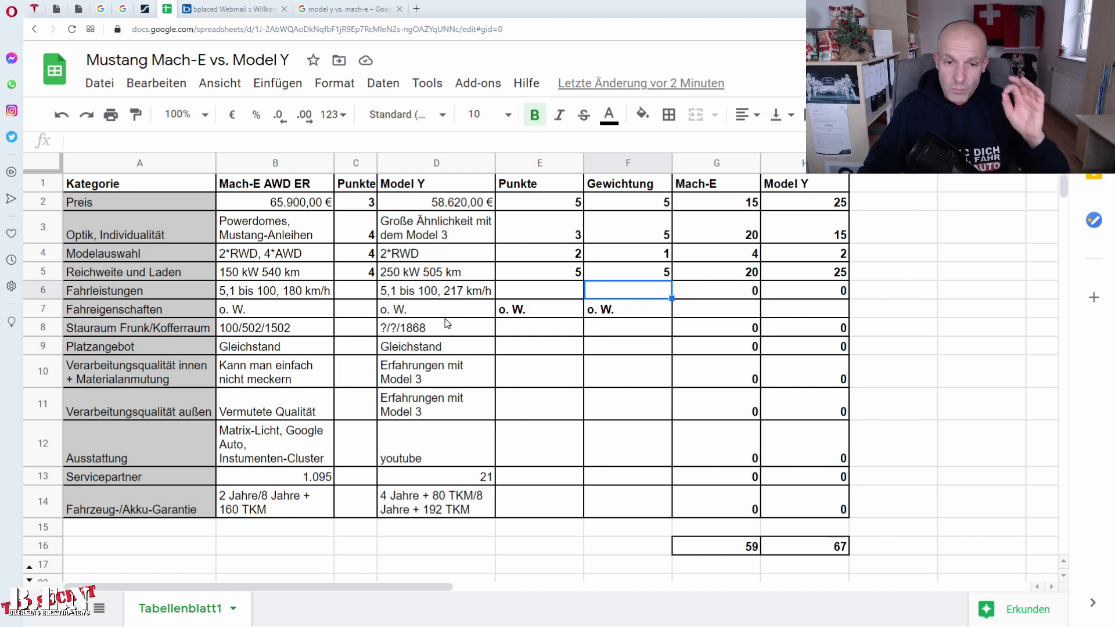
Step: Rate Fahrleistungen with 4,5 points for the Mach-E, 5 for the Model Y and a weighting of 5
left_click(520, 295)
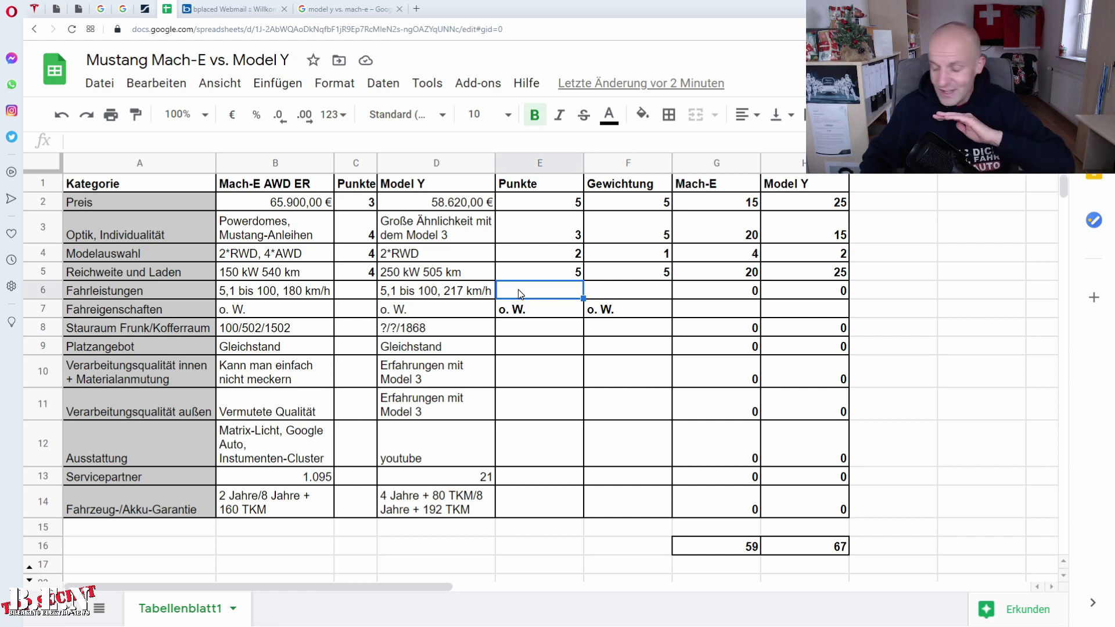
type("5")
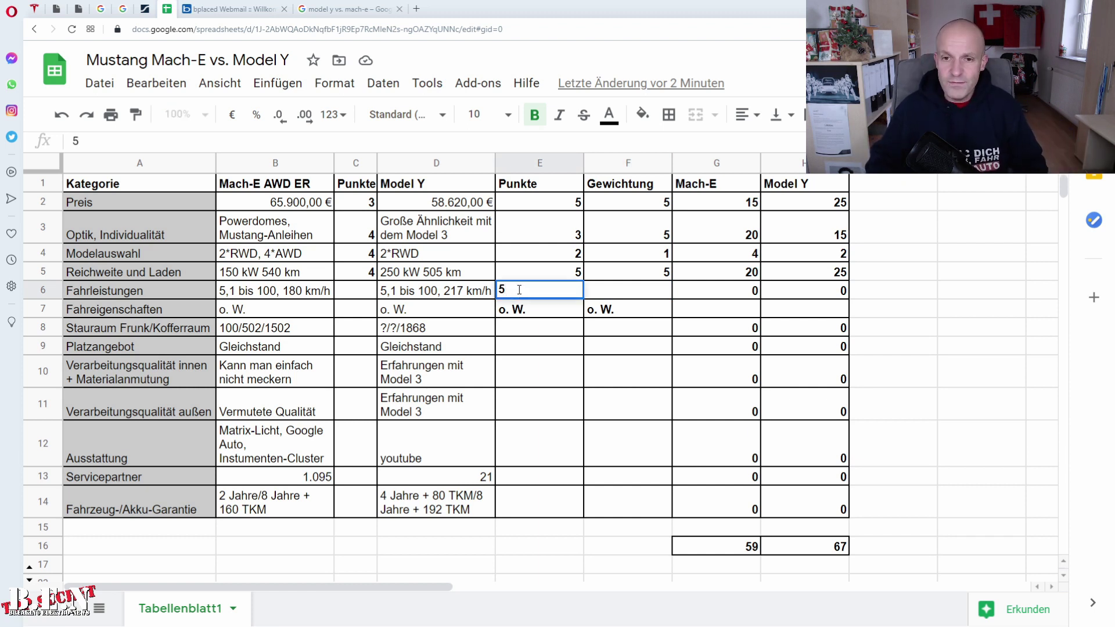
key("Left")
key("Left")
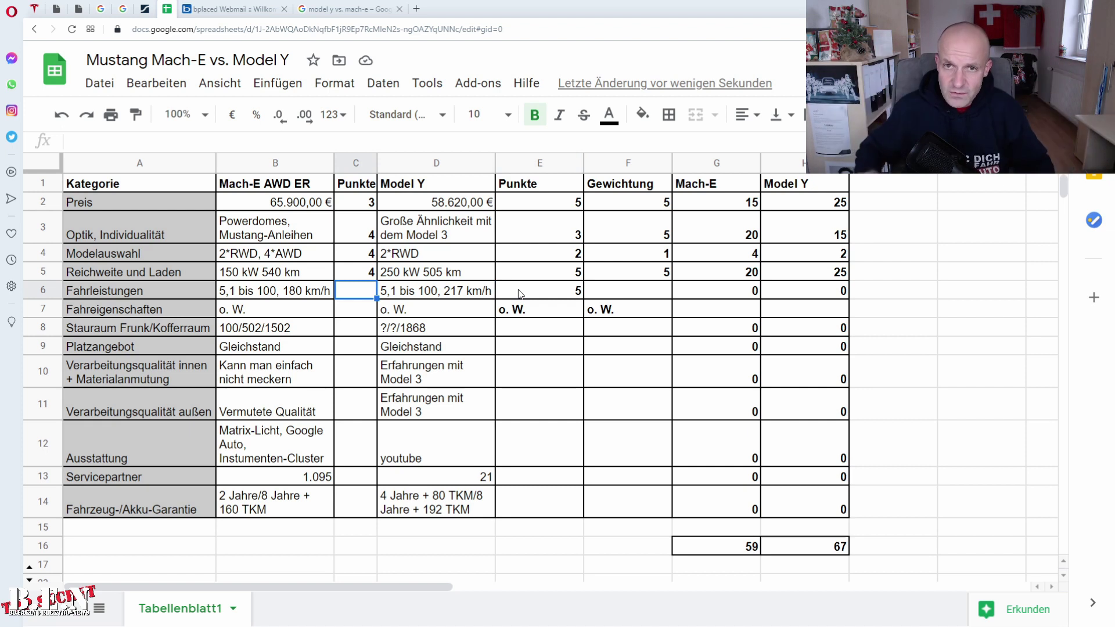
type("4,5")
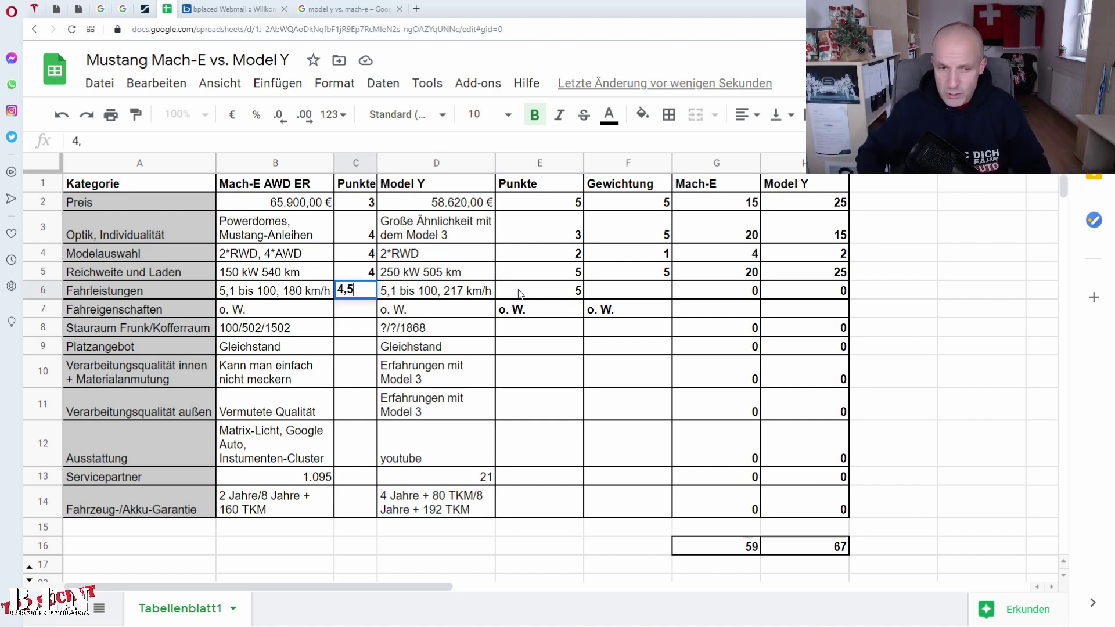
key("Return")
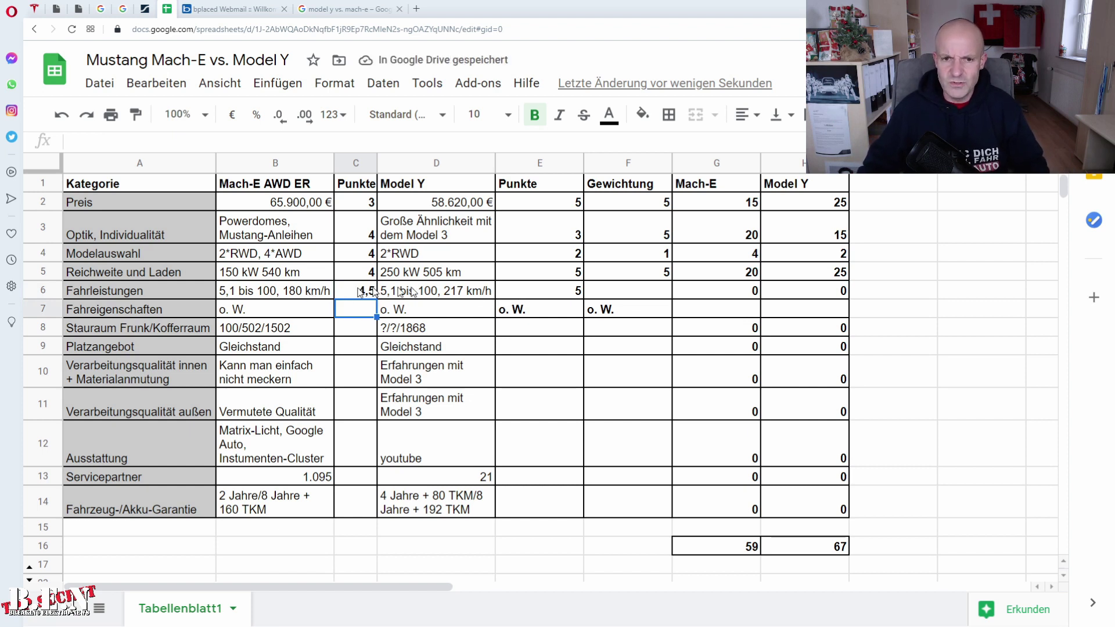
left_click(610, 295)
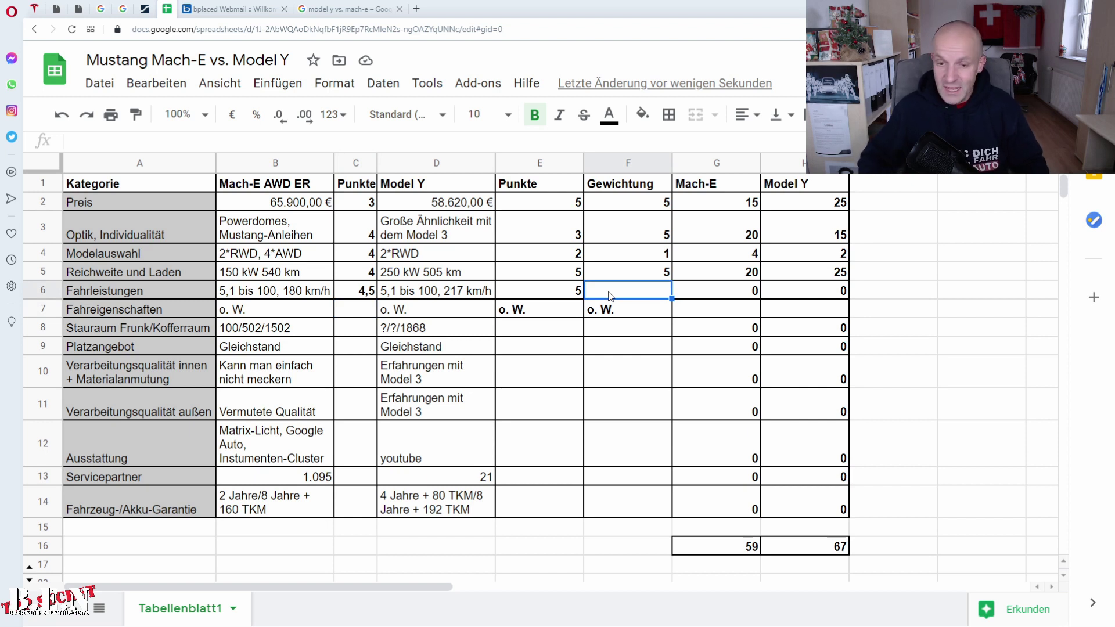
type("5")
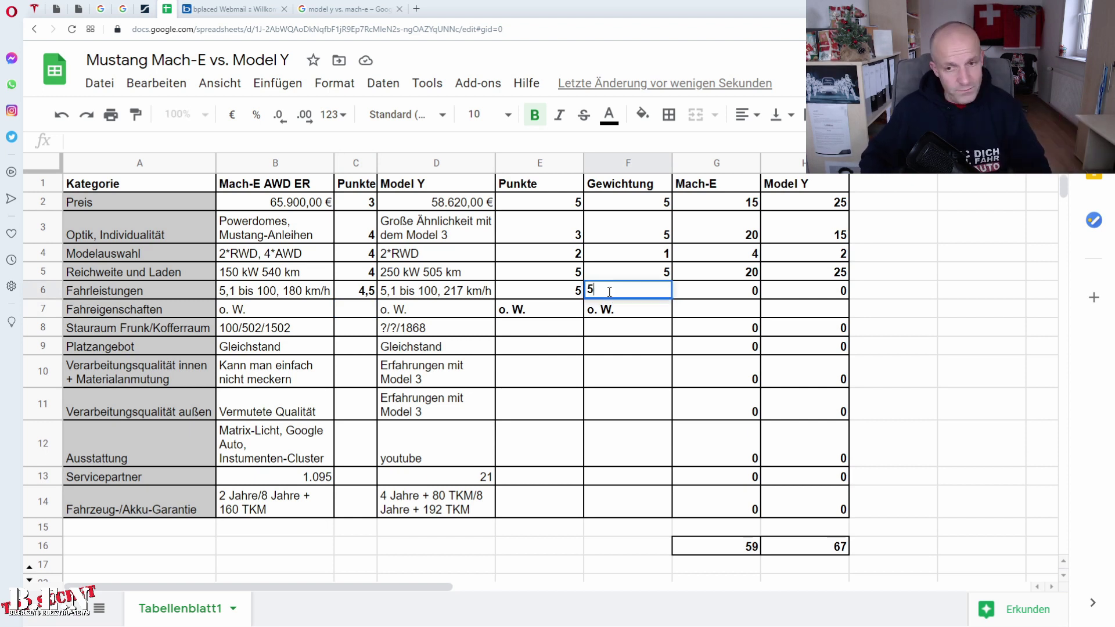
key("Tab")
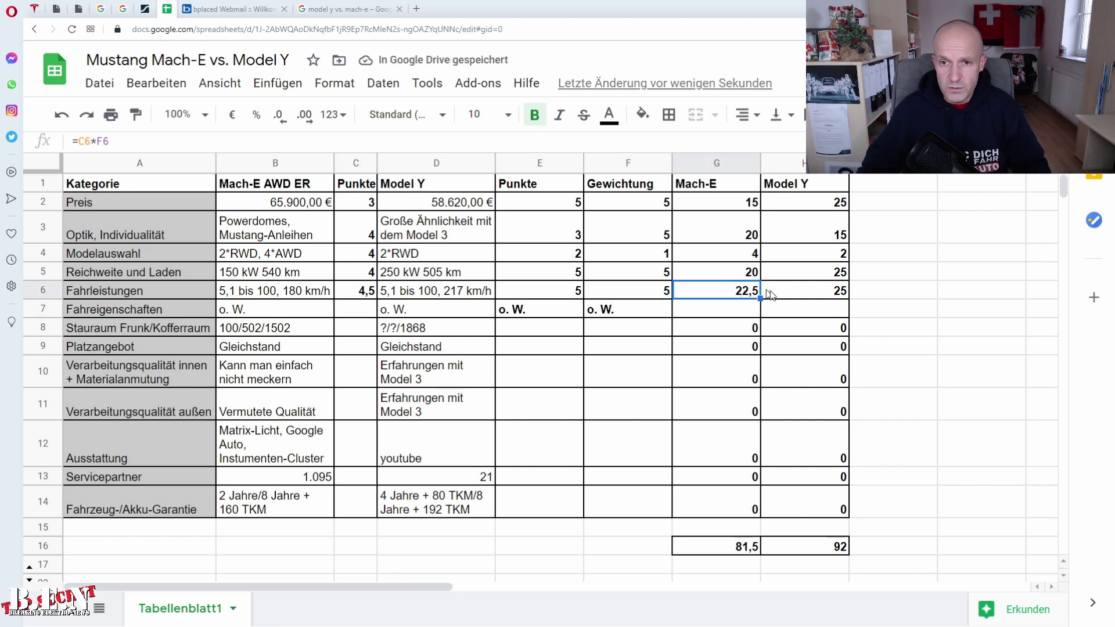
left_click(801, 296)
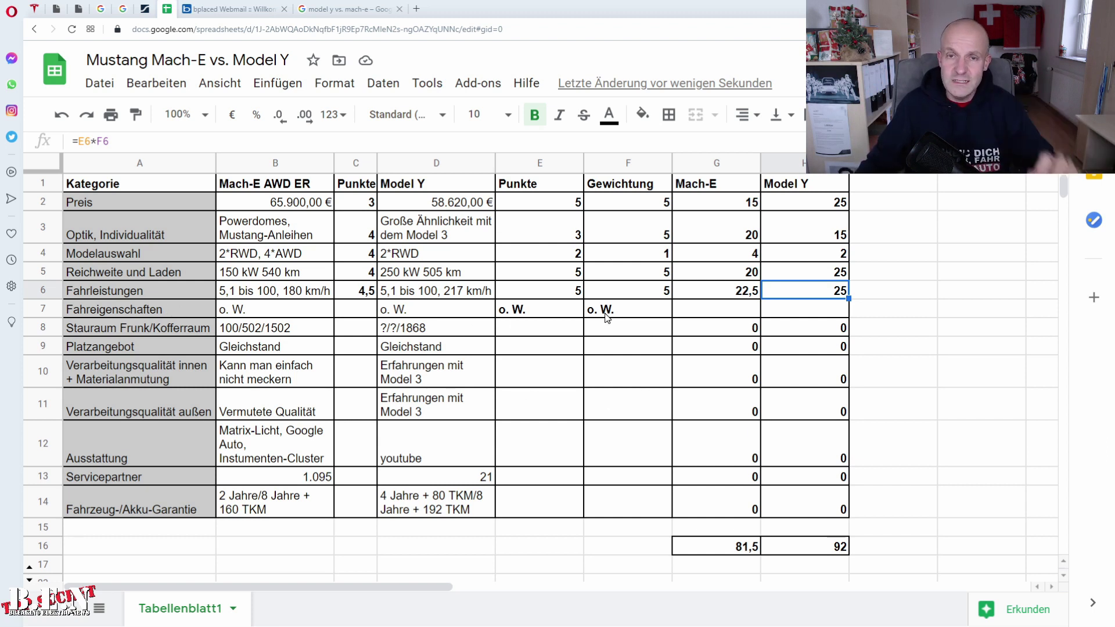
Step: Compare the exterior dimensions and luggage volumes of the Mach-E and Model Y in their Google results
left_click(355, 327)
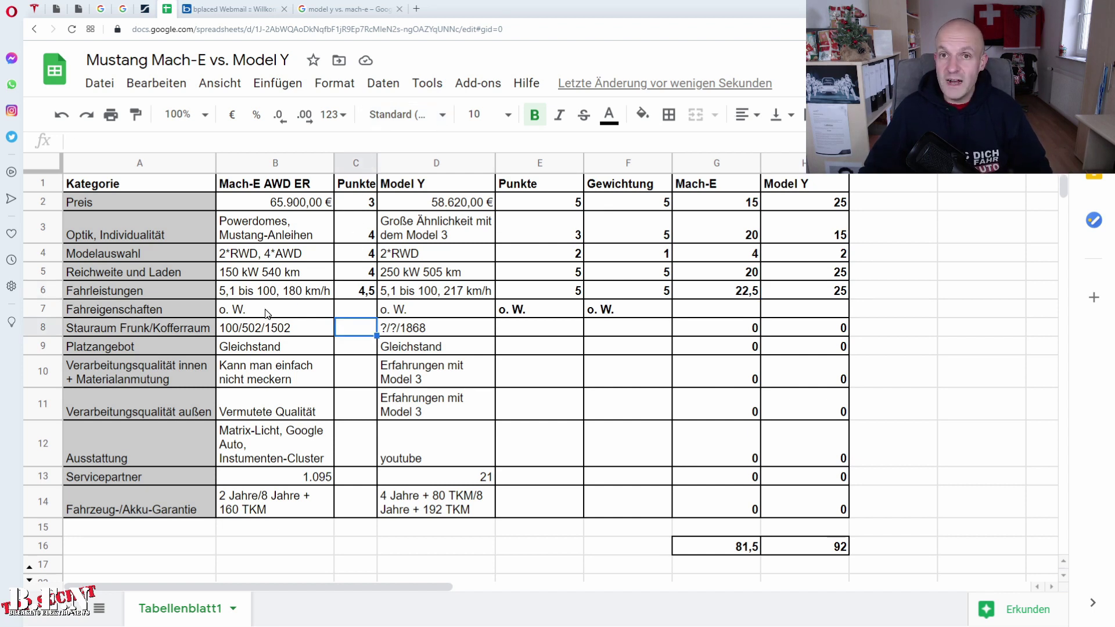
left_click(101, 8)
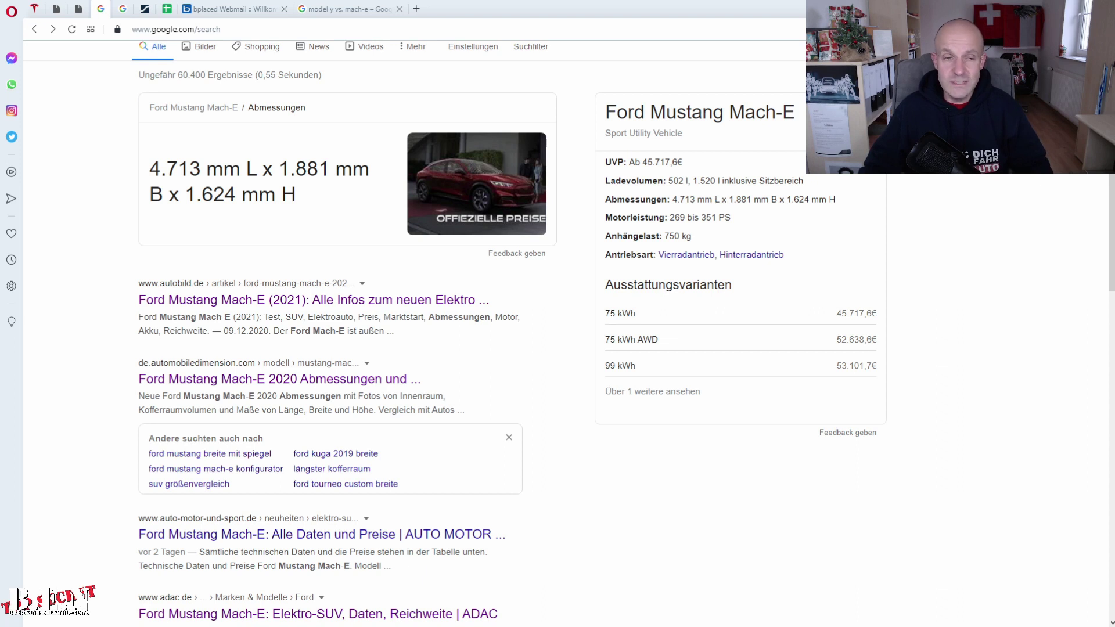
left_click(123, 9)
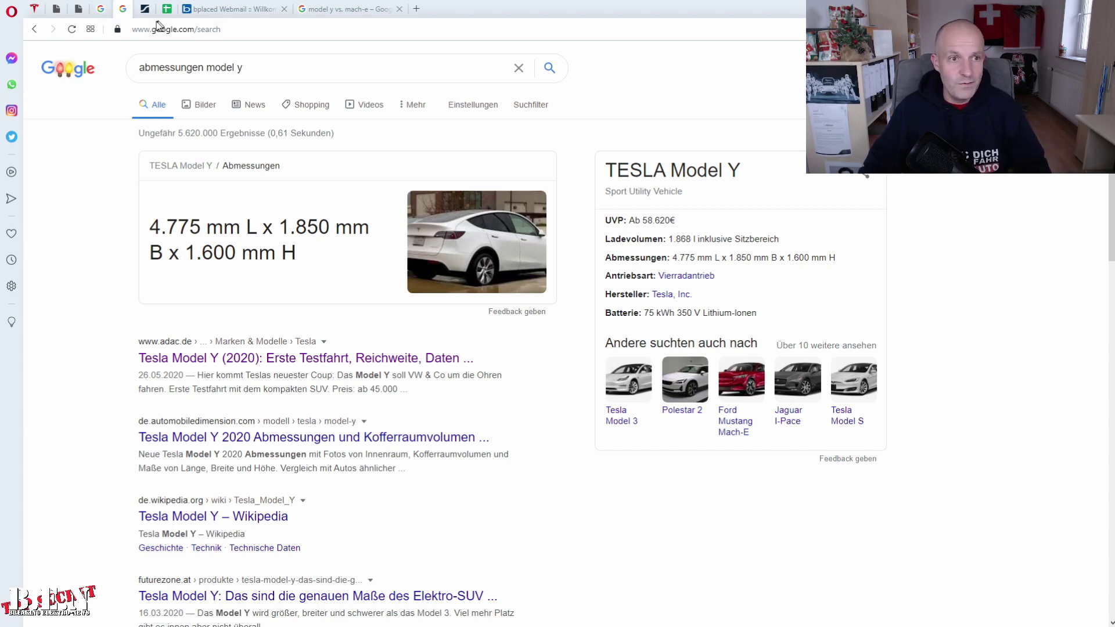
left_click(101, 9)
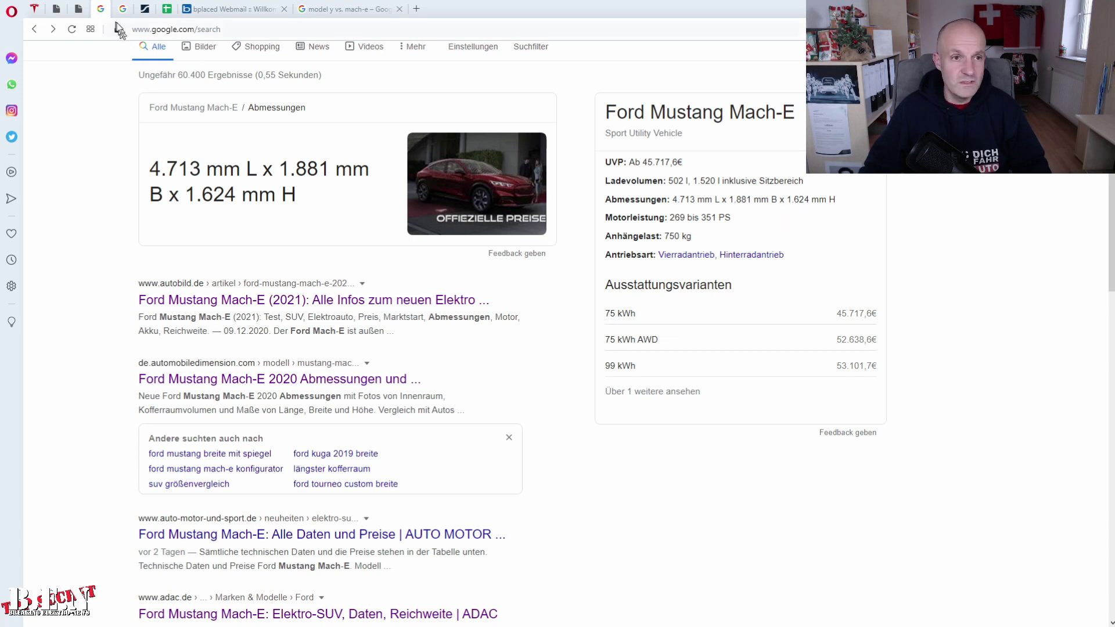
left_click(122, 8)
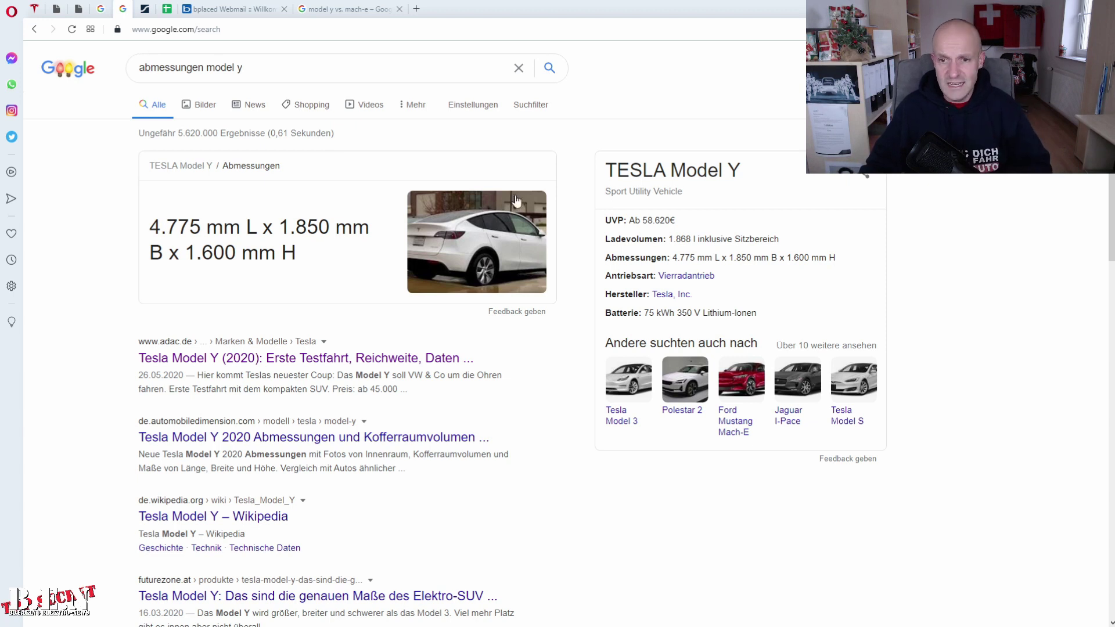
left_click(101, 9)
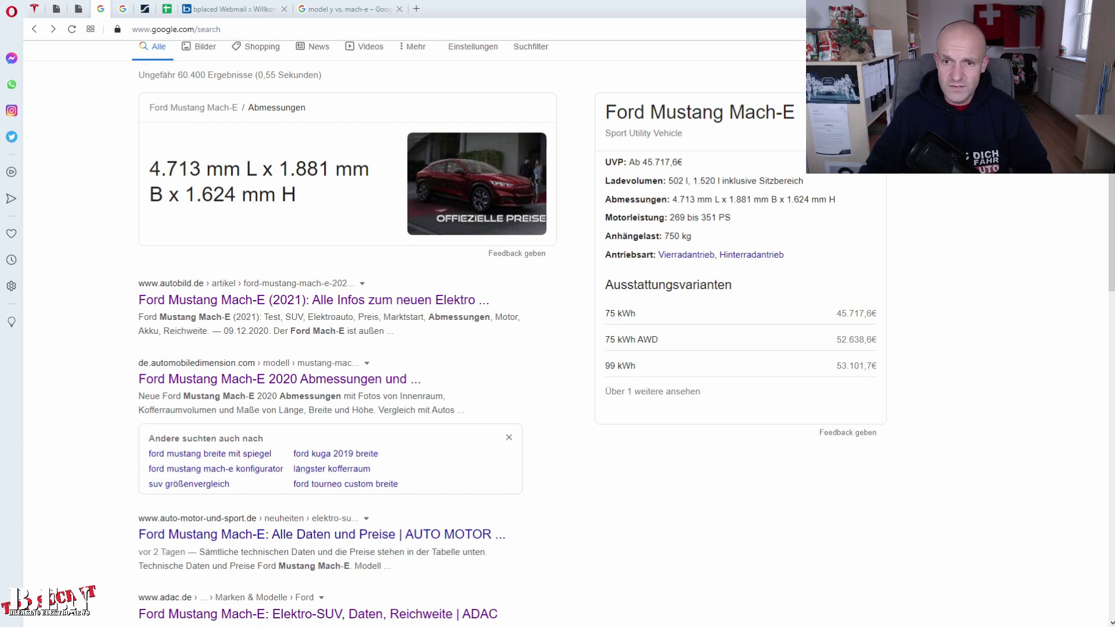
double_click(685, 182)
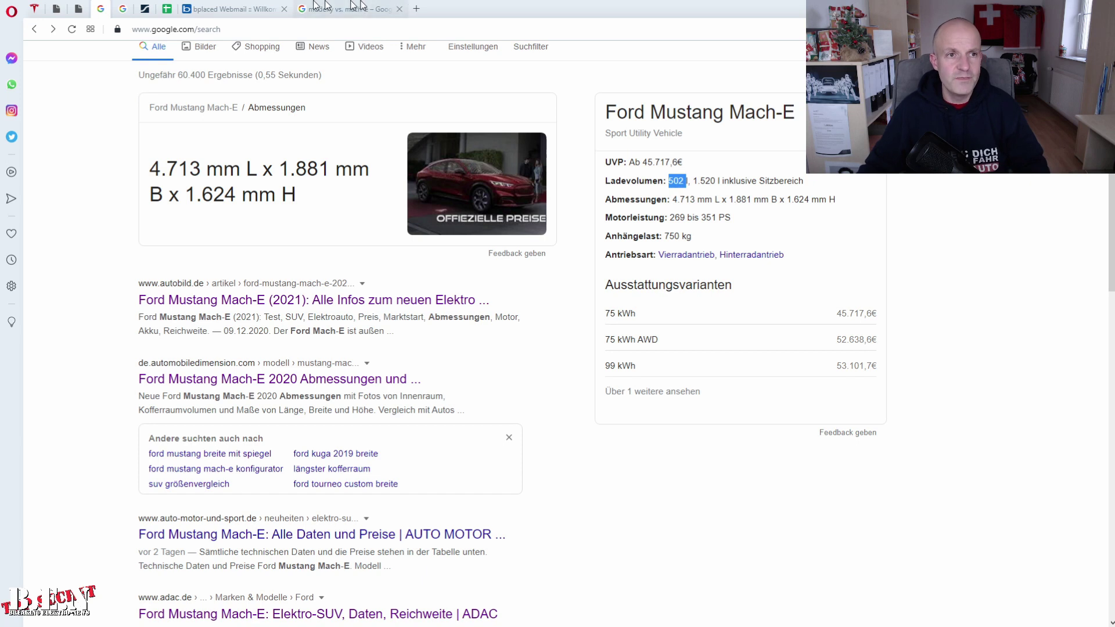
left_click(167, 8)
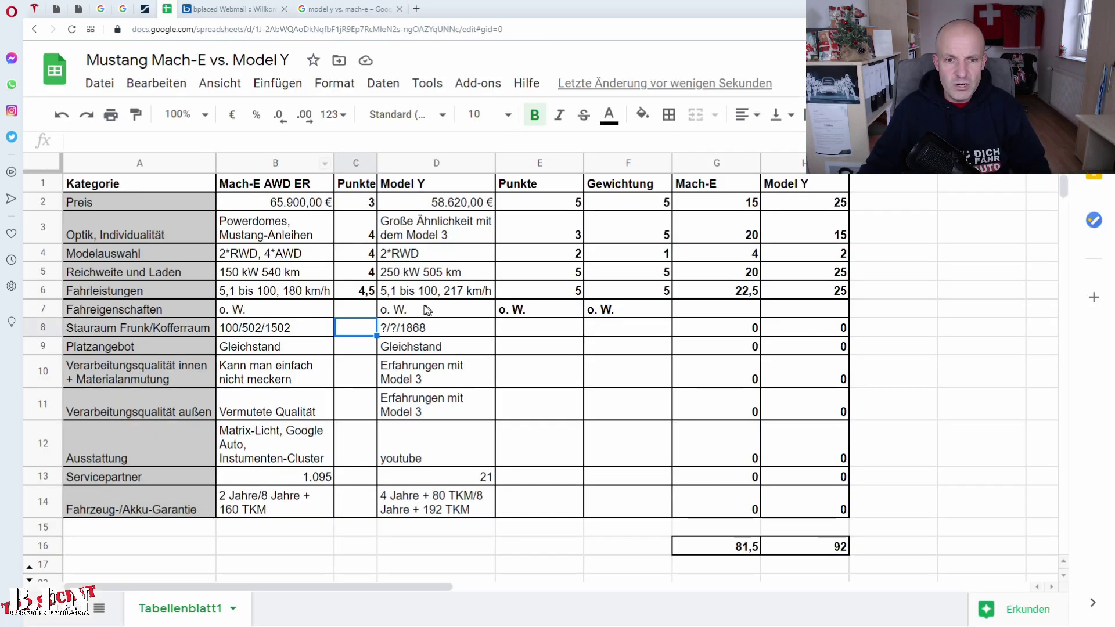
Step: Rate Stauraum Frunk/Kofferraum with 4 points for the Mach-E, 4,25 for the Model Y and a weighting of 4
left_click(429, 332)
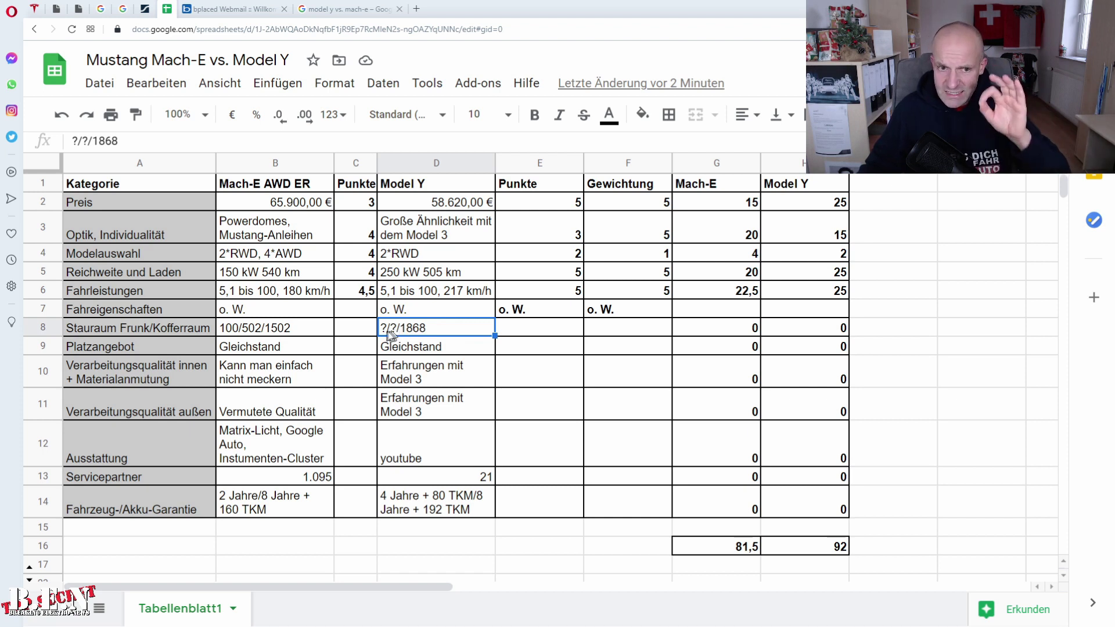
left_click(361, 325)
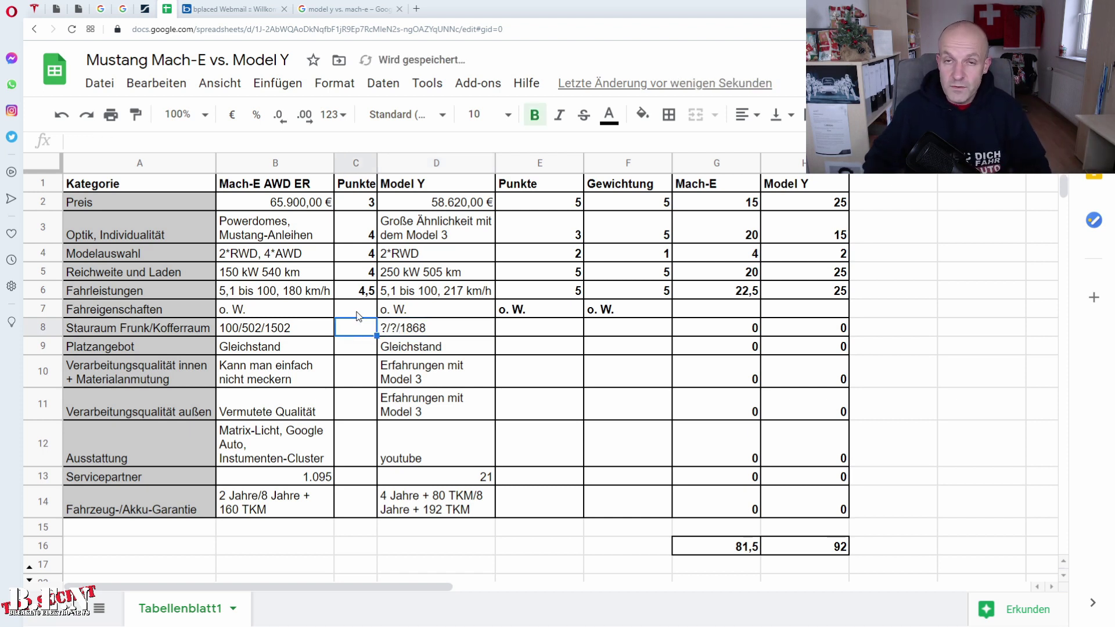
type("4")
key("Tab")
type("4,25")
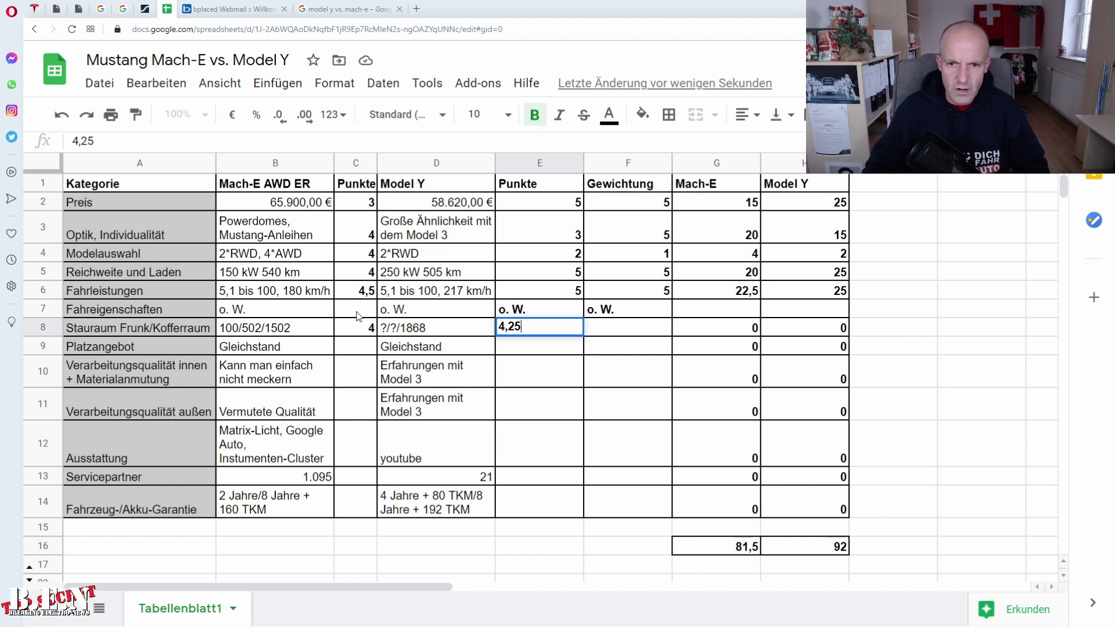
key("Tab")
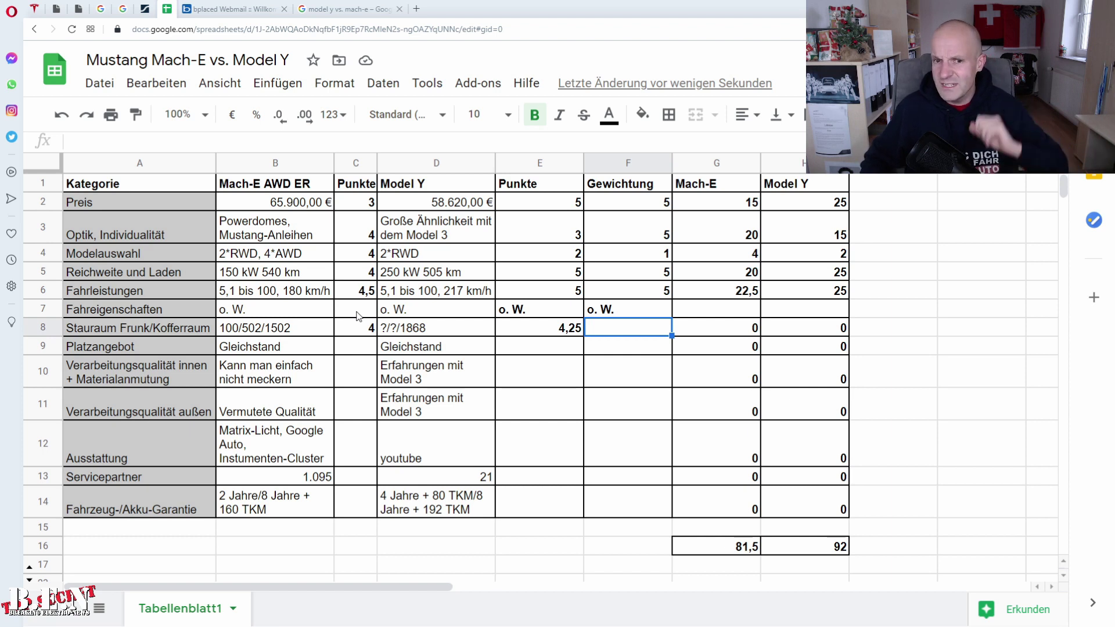
type("4")
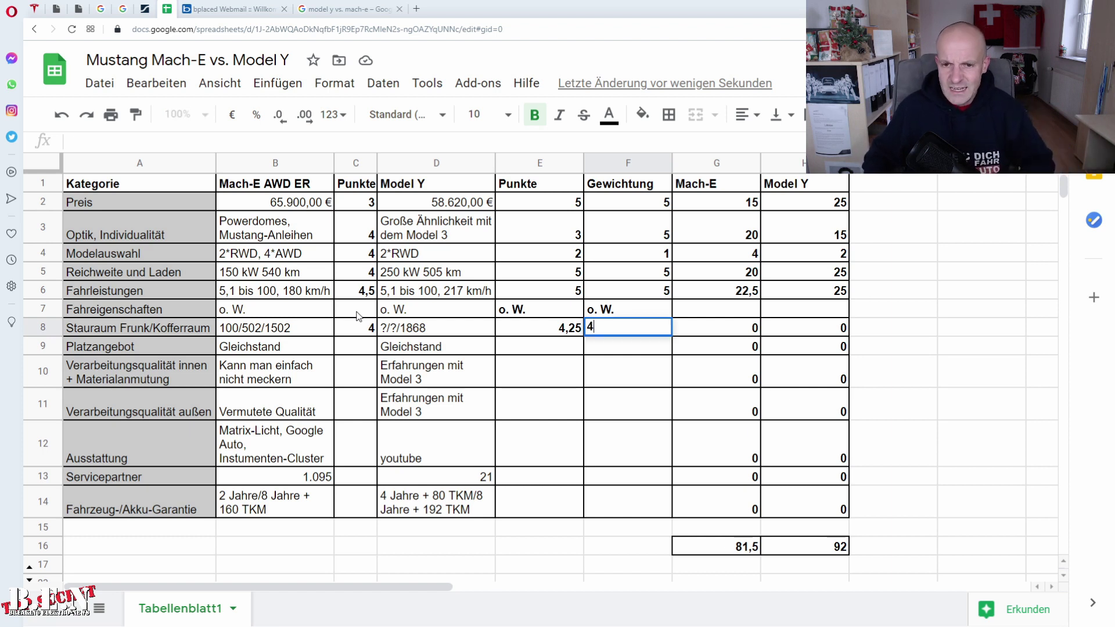
key("Tab")
key("Down")
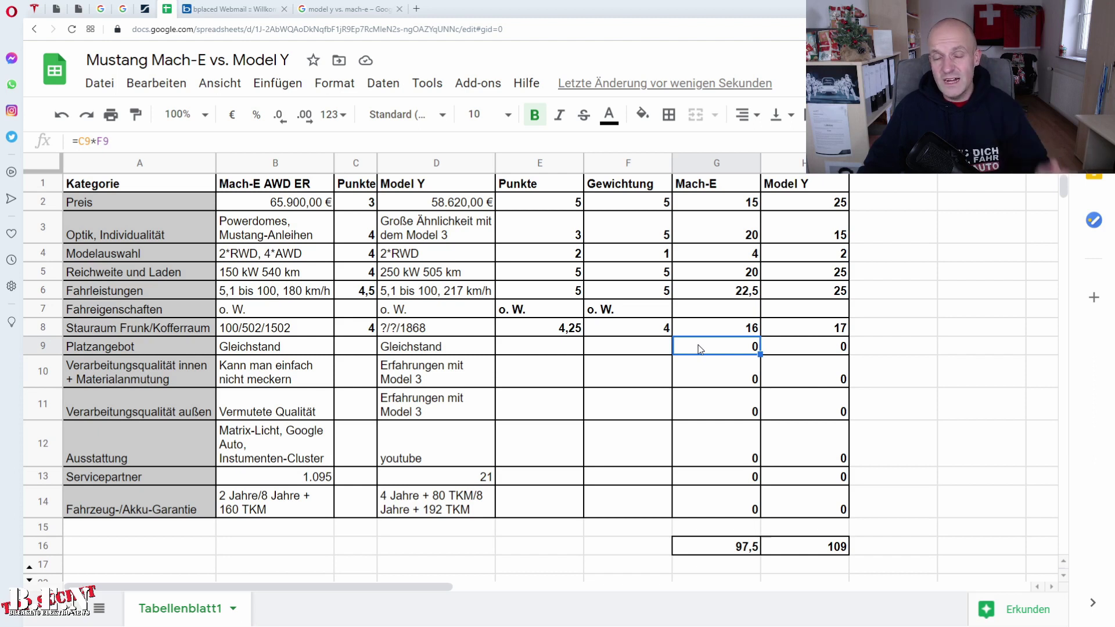
Step: Check the Mach-E's exterior and interior dimensions in the technical specifications PDF and return to the comparison spreadsheet
left_click(59, 10)
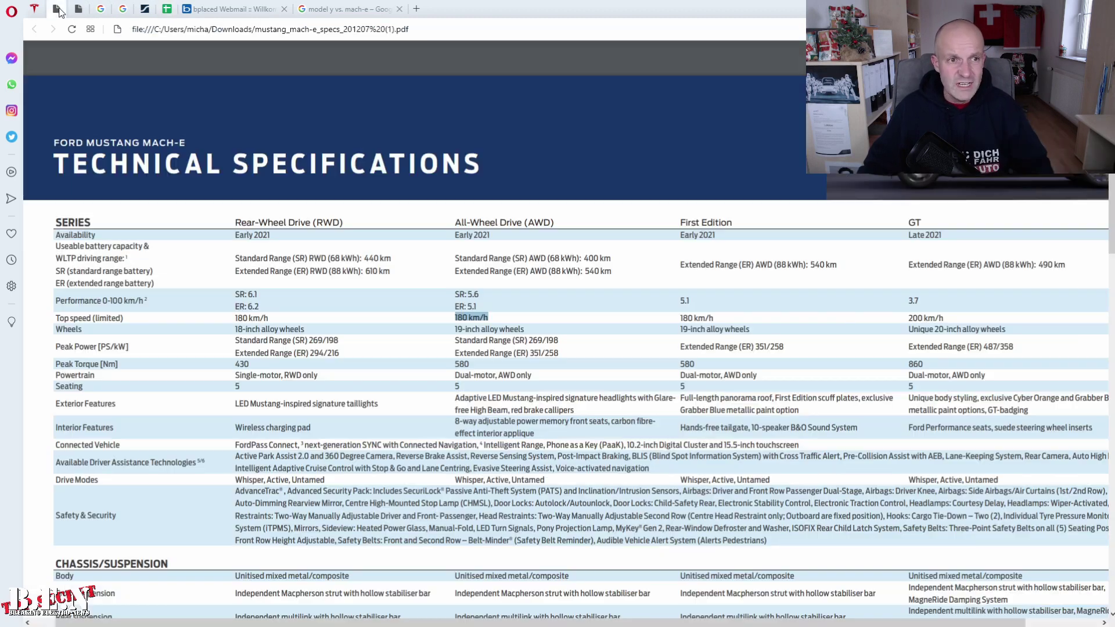
scroll(473, 308, "down", 15)
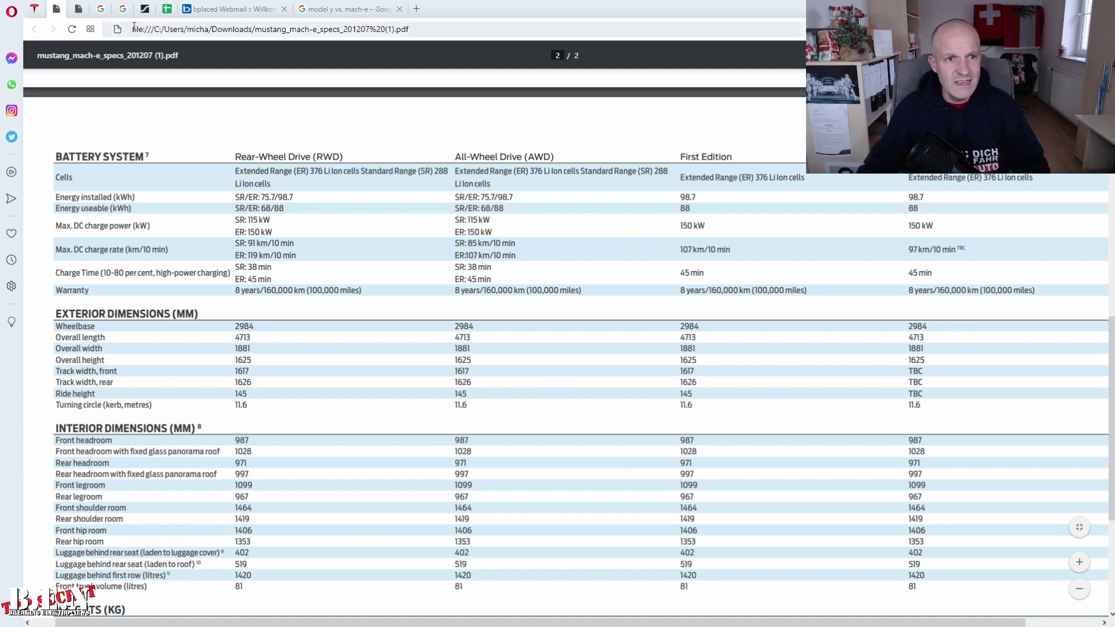
left_click(167, 9)
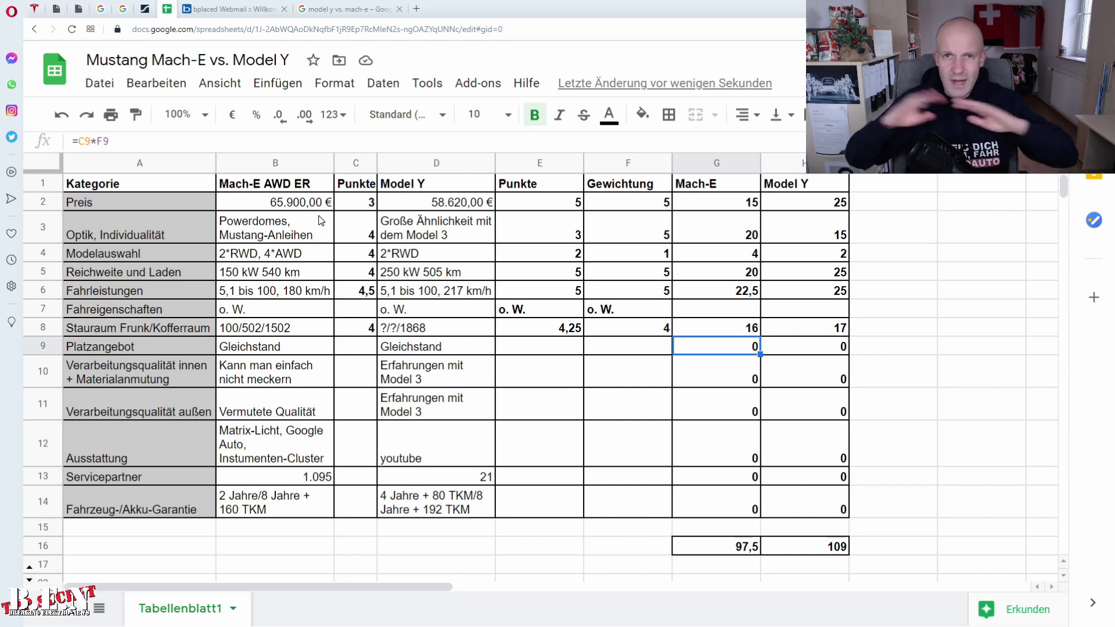
Step: Rate Platzangebot with 5 points each for the Mach-E and the Model Y and a weighting of 3
left_click(370, 352)
type("5")
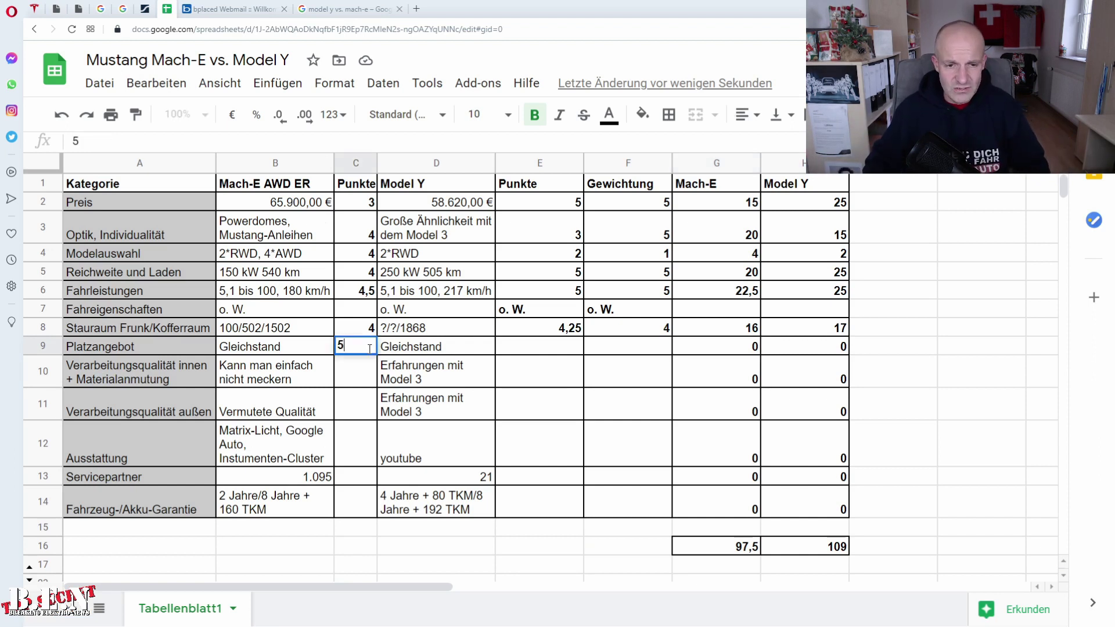
key("Tab")
key("Tab")
type("5")
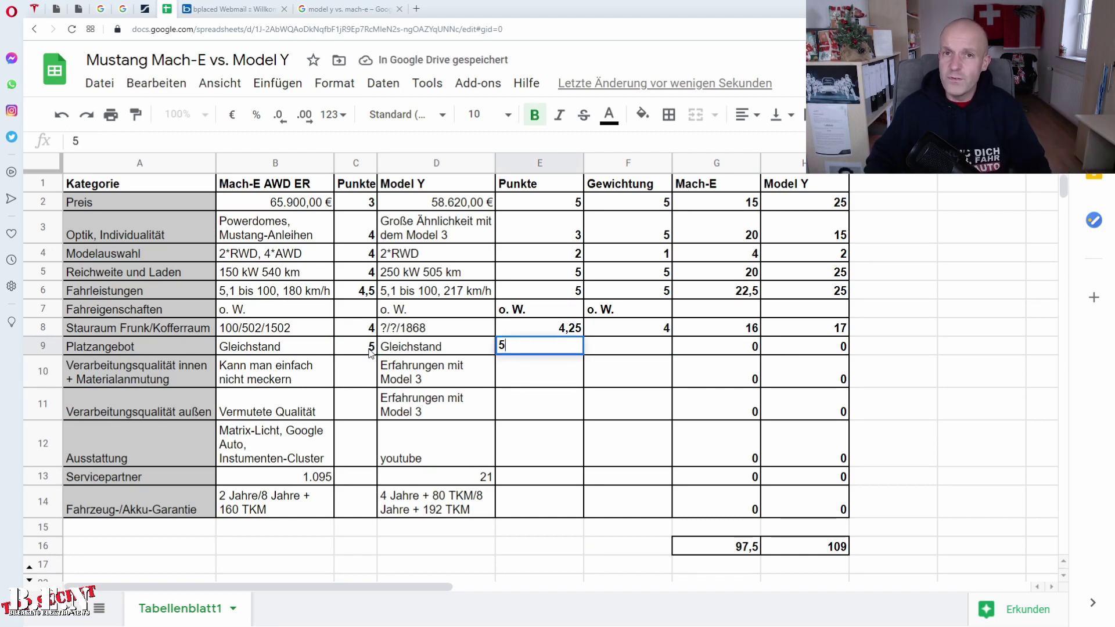
key("Tab")
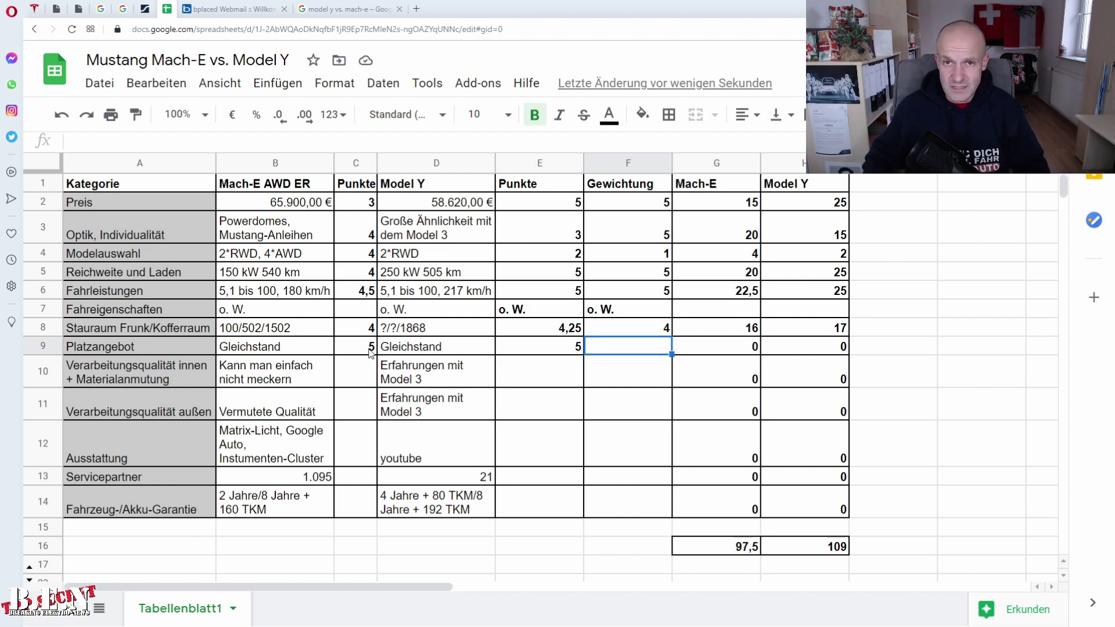
type("3")
key("Tab")
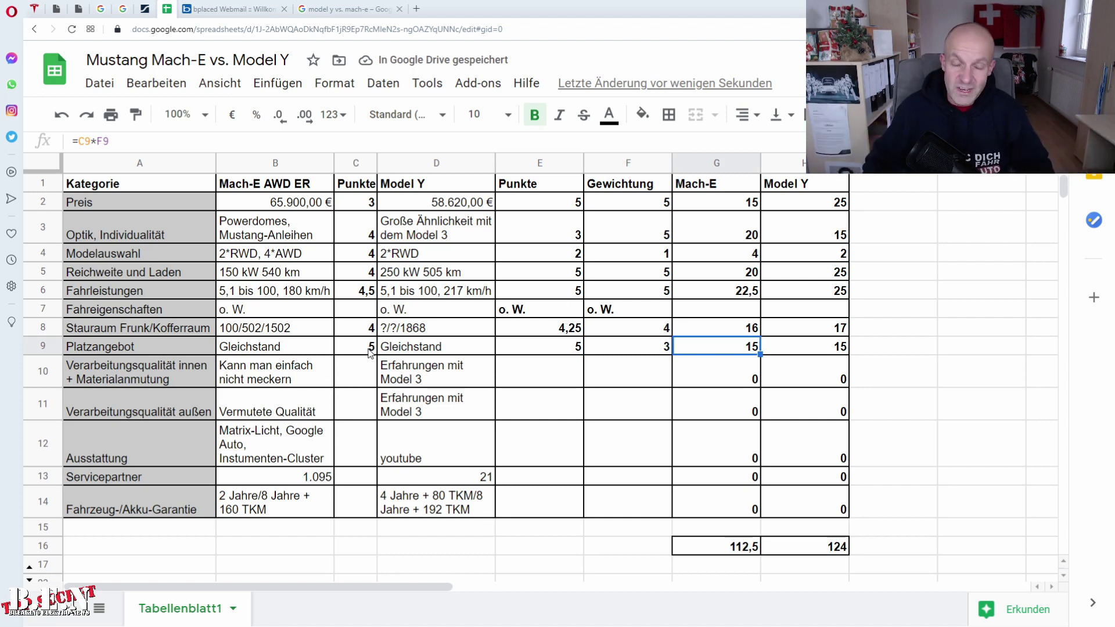
Step: Rate Verarbeitungsqualität innen + Materialanmutung with 5 points for the Mach-E, 4 for the Model Y and a weighting of 5
left_click(371, 363)
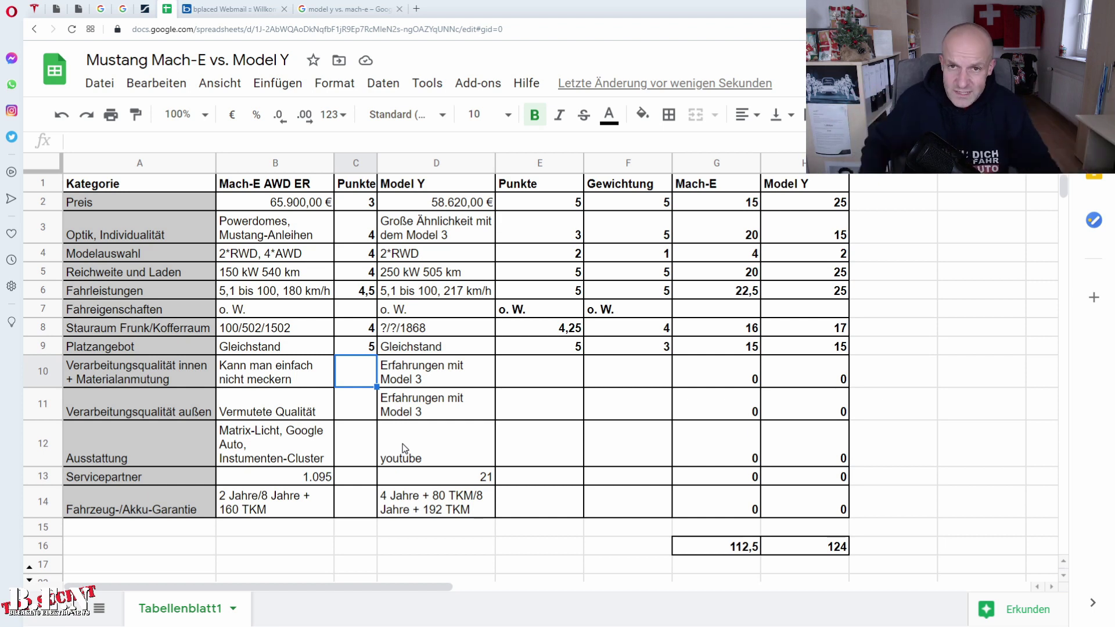
type("5")
key("Tab")
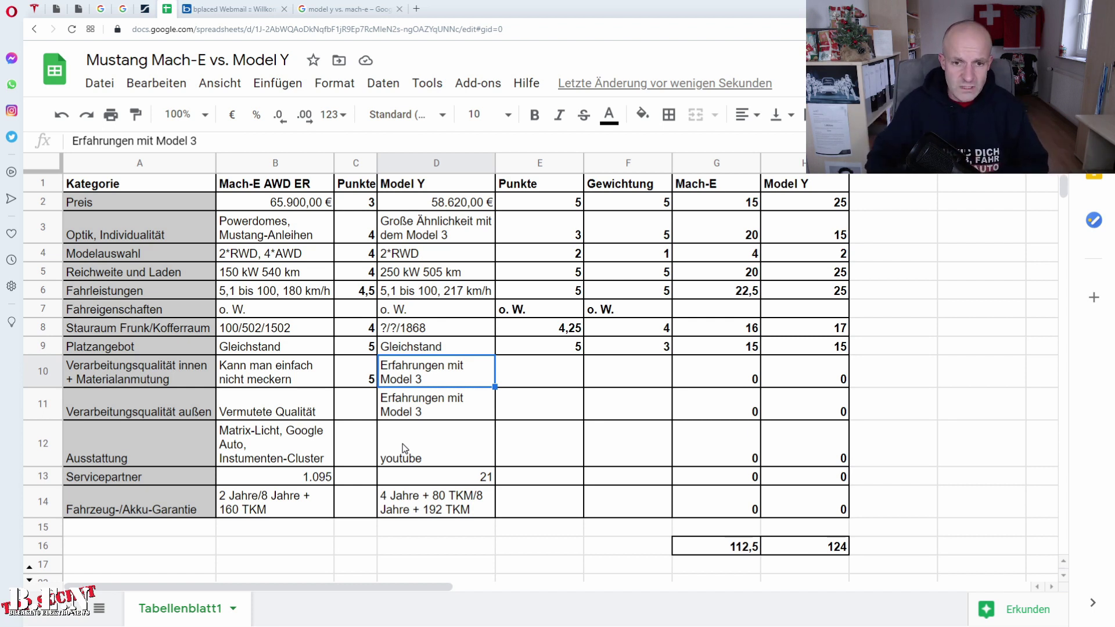
key("Tab")
type("4")
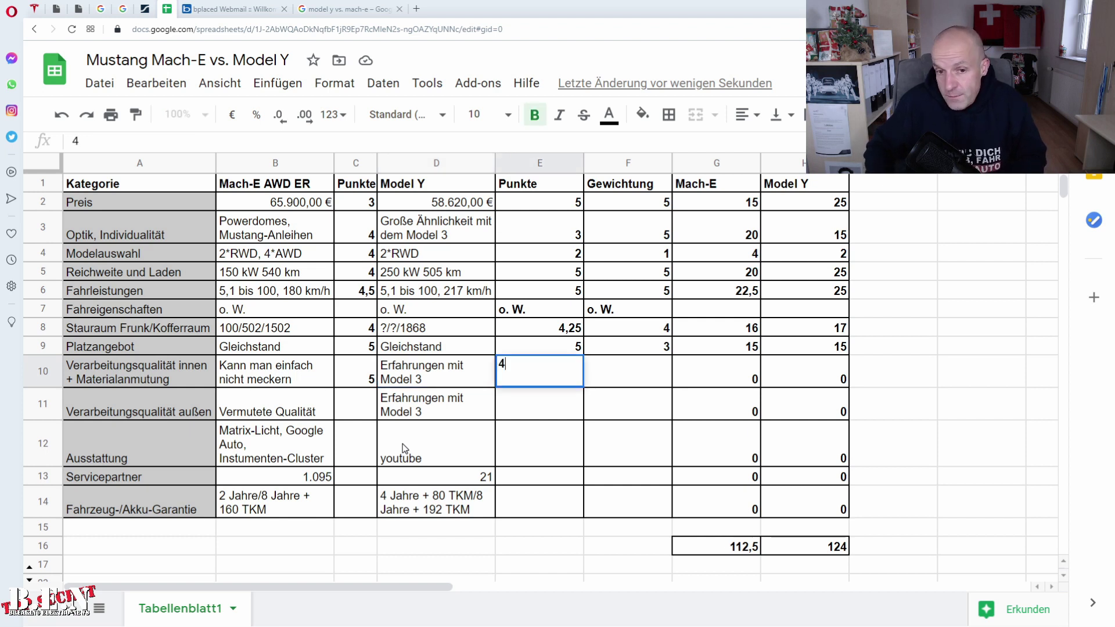
key("Tab")
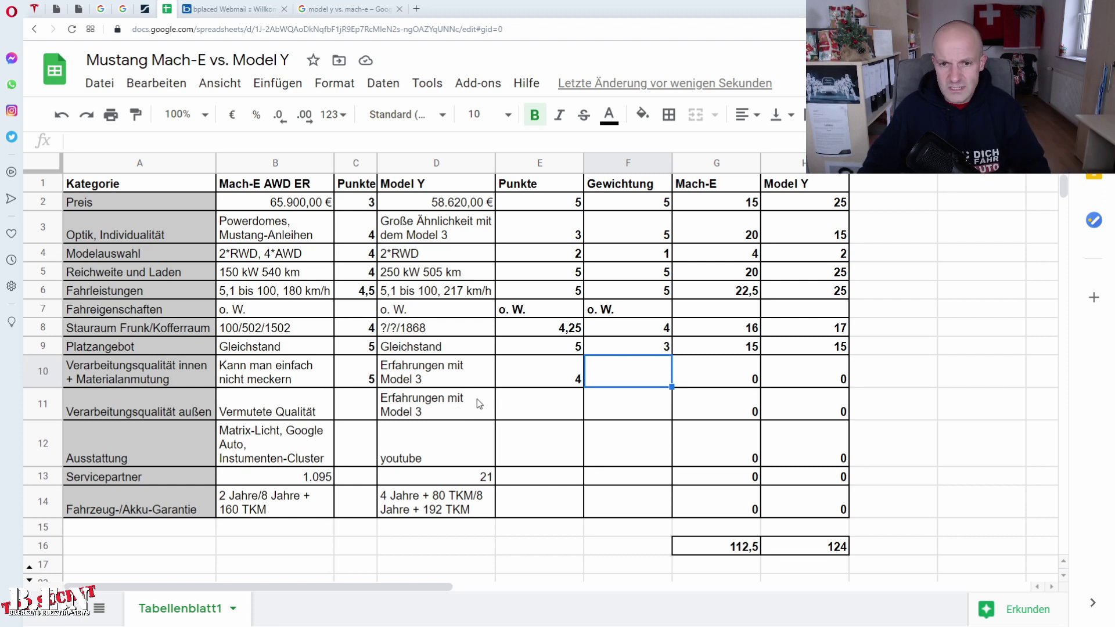
type("5")
key("Tab")
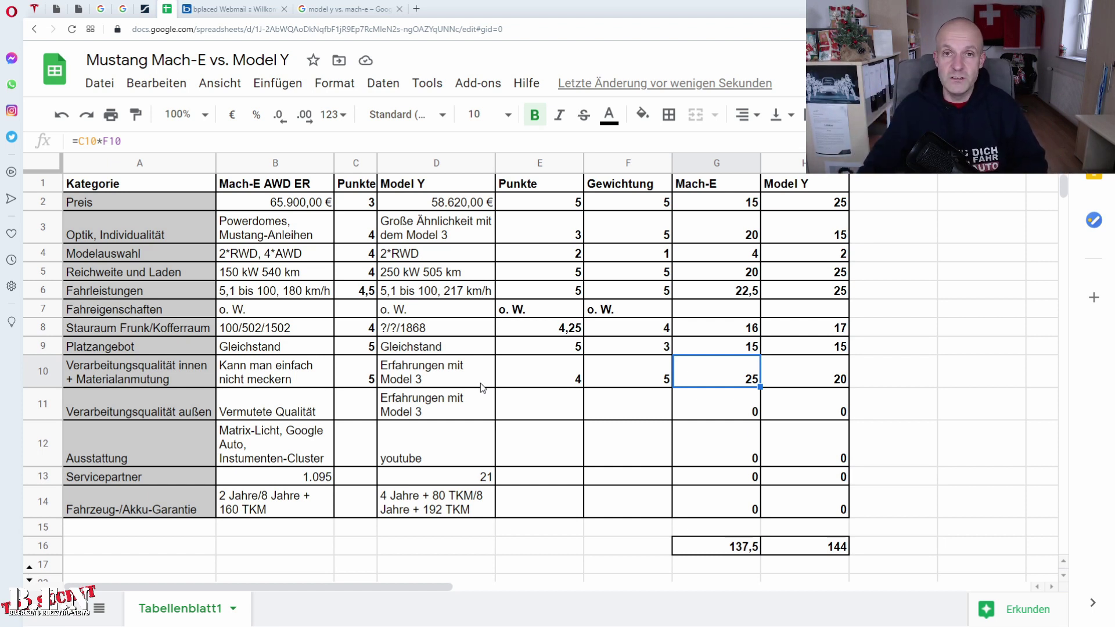
Step: Rate Verarbeitungsqualität außen with 4 points for the Mach-E, 3 for the Model Y and a weighting of 3
left_click(511, 404)
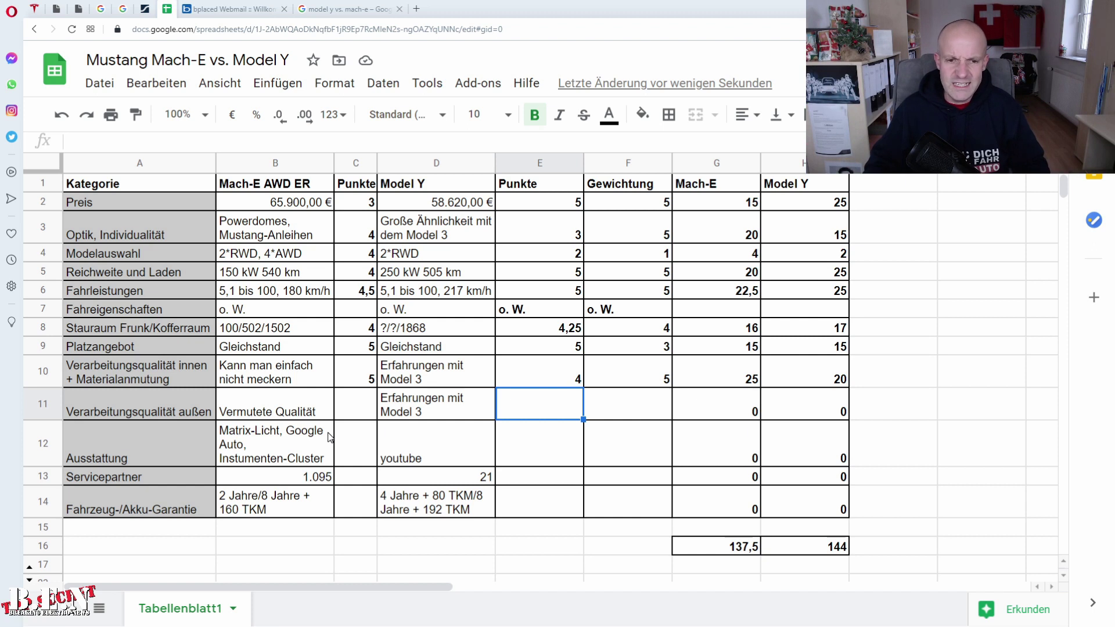
left_click(357, 406)
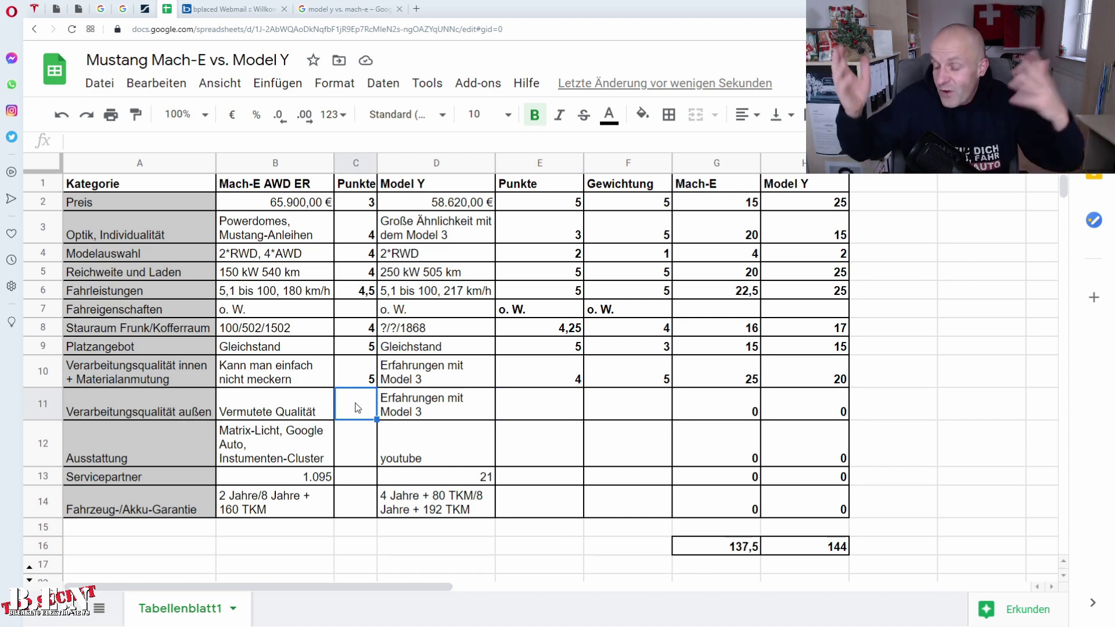
type("4")
key("Tab")
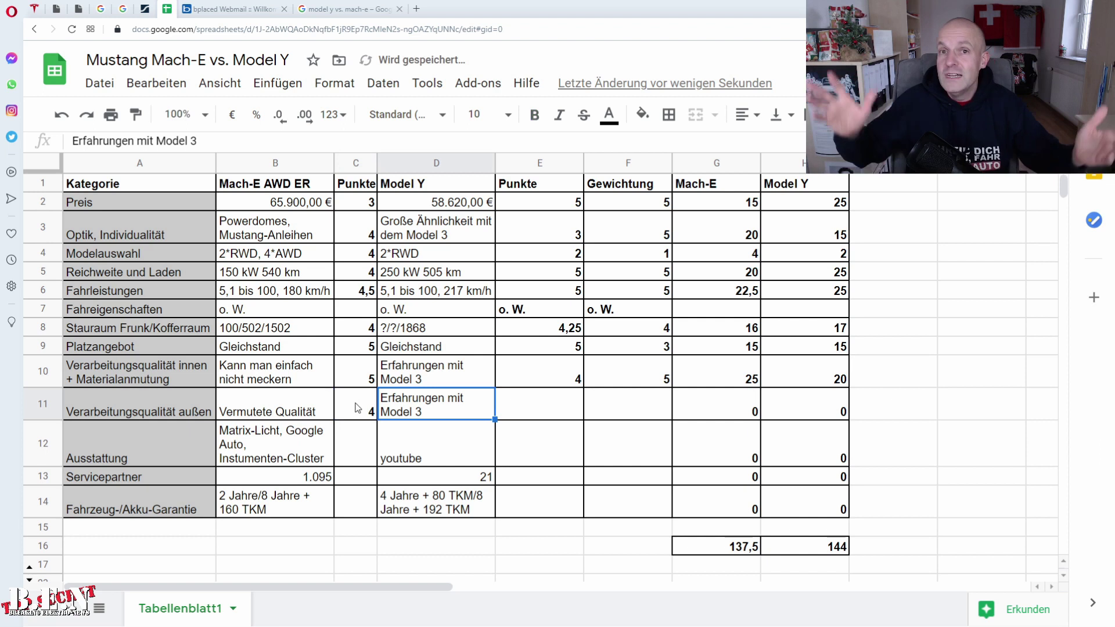
key("Tab")
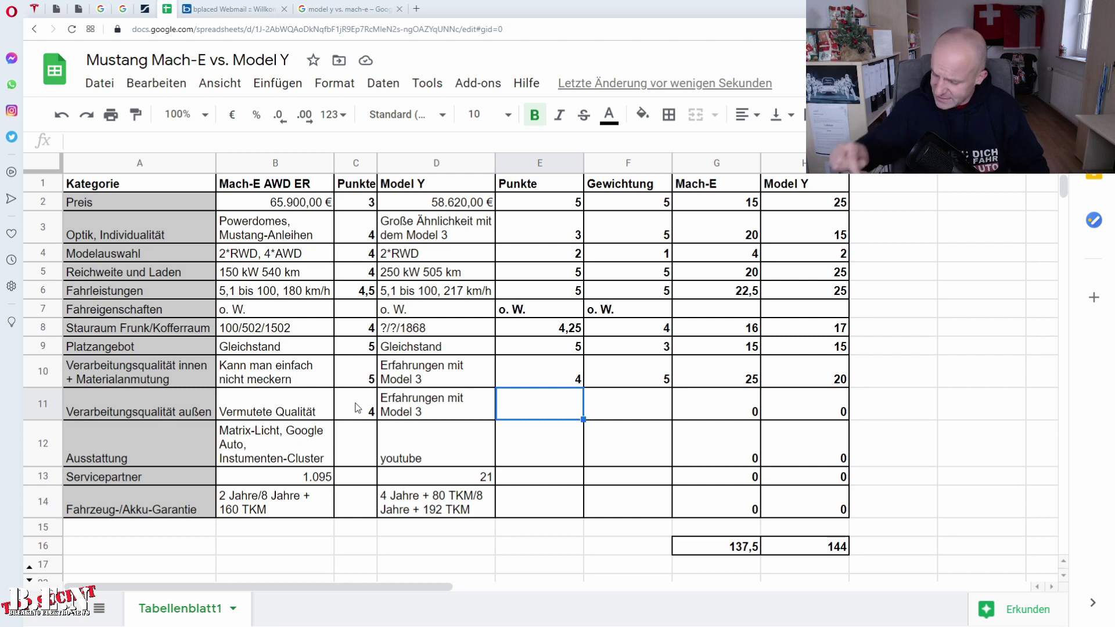
type("3")
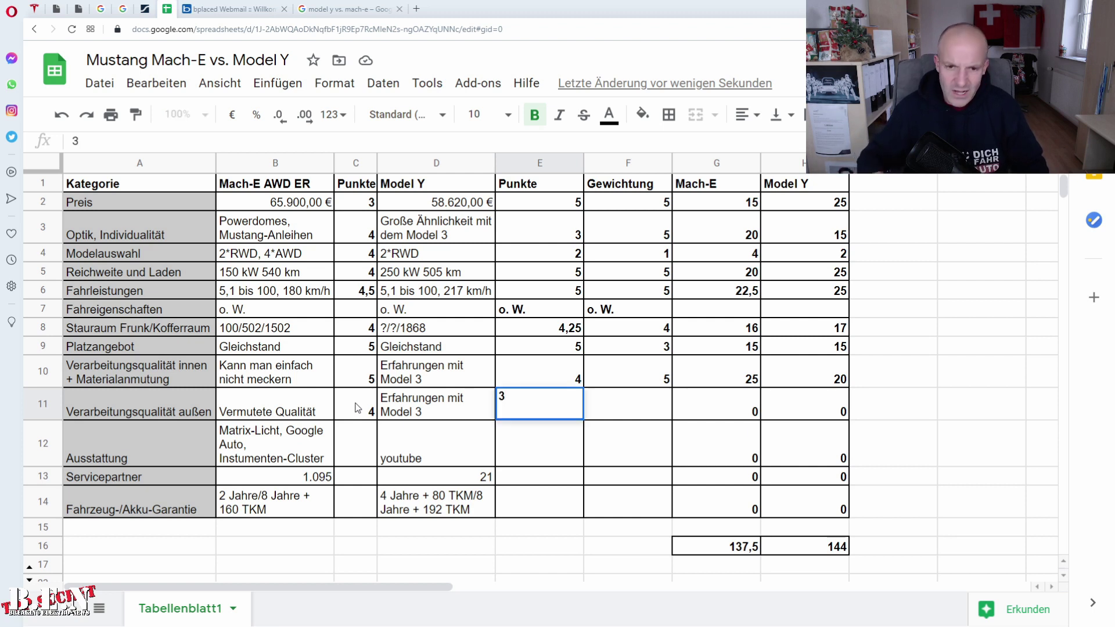
key("Tab")
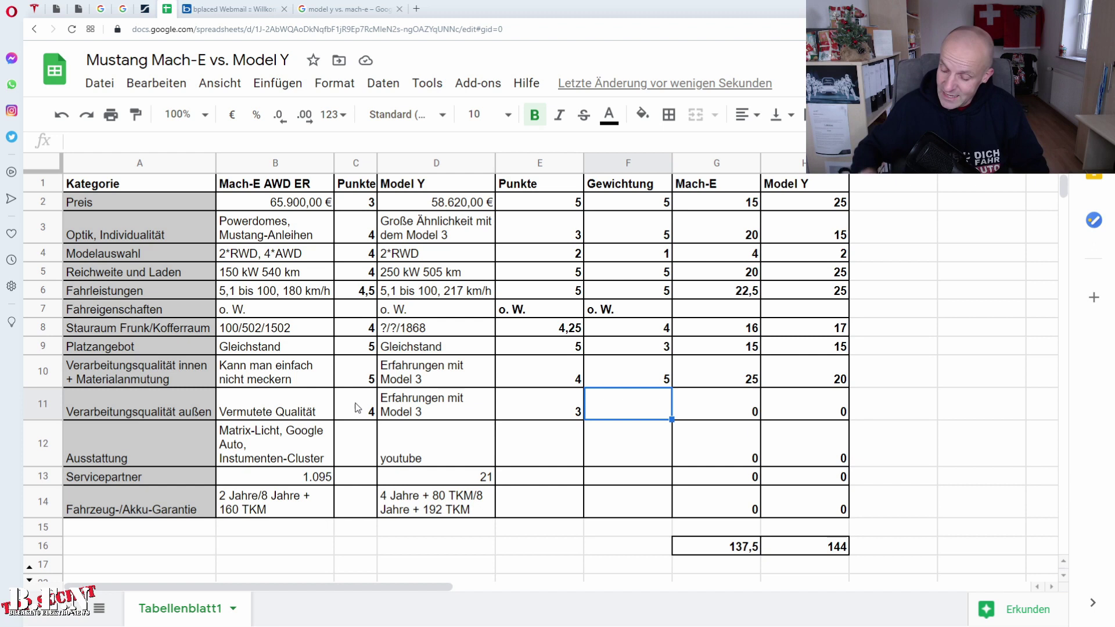
type("3")
key("Tab")
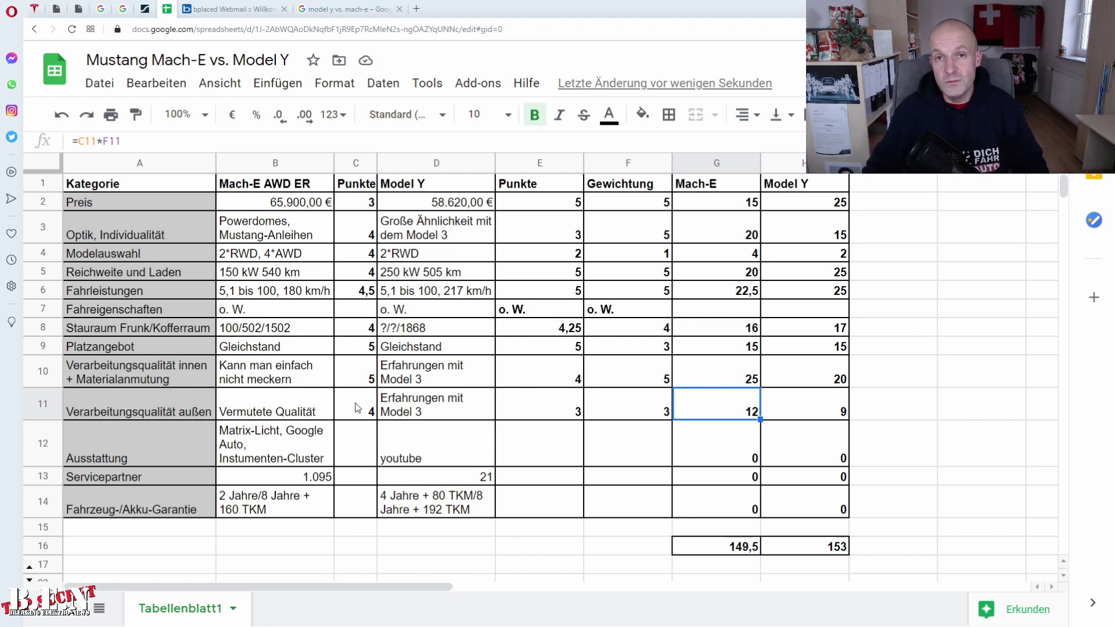
Step: Review the included interior equipment of the Model Y in the Tesla configurator's Innenansicht section
key("ctrl+Tab")
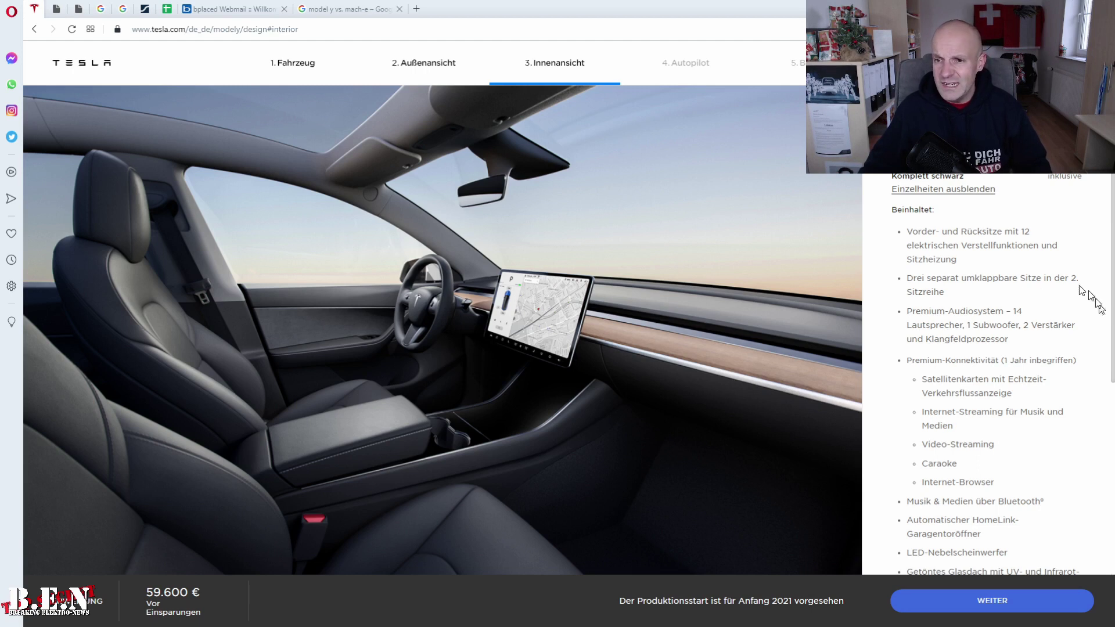
scroll(952, 273, "down", 4)
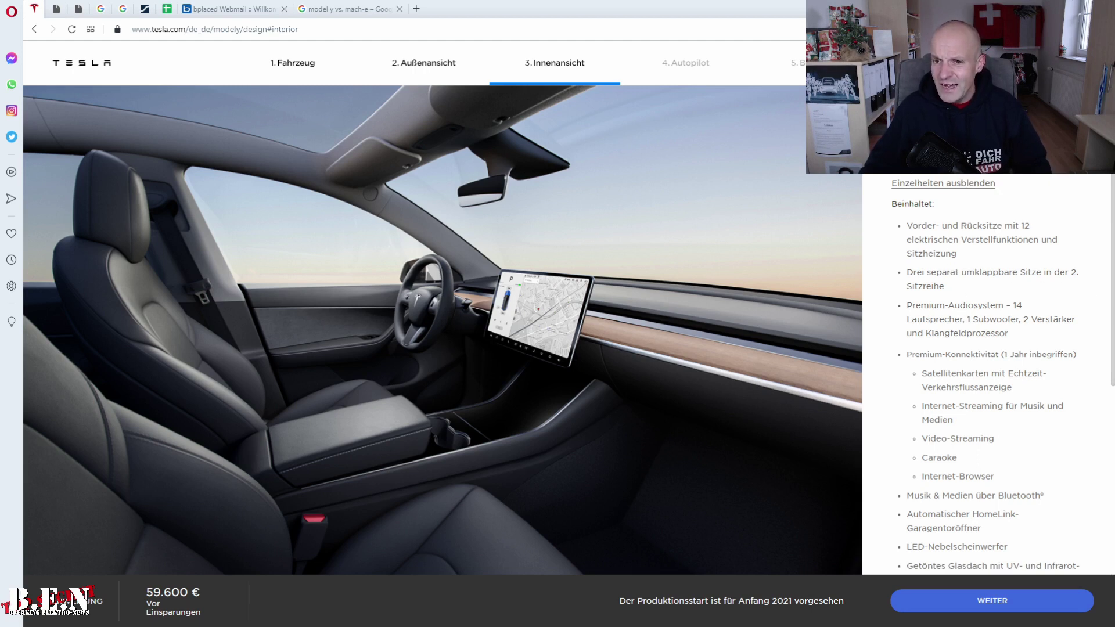
scroll(947, 267, "up", 2)
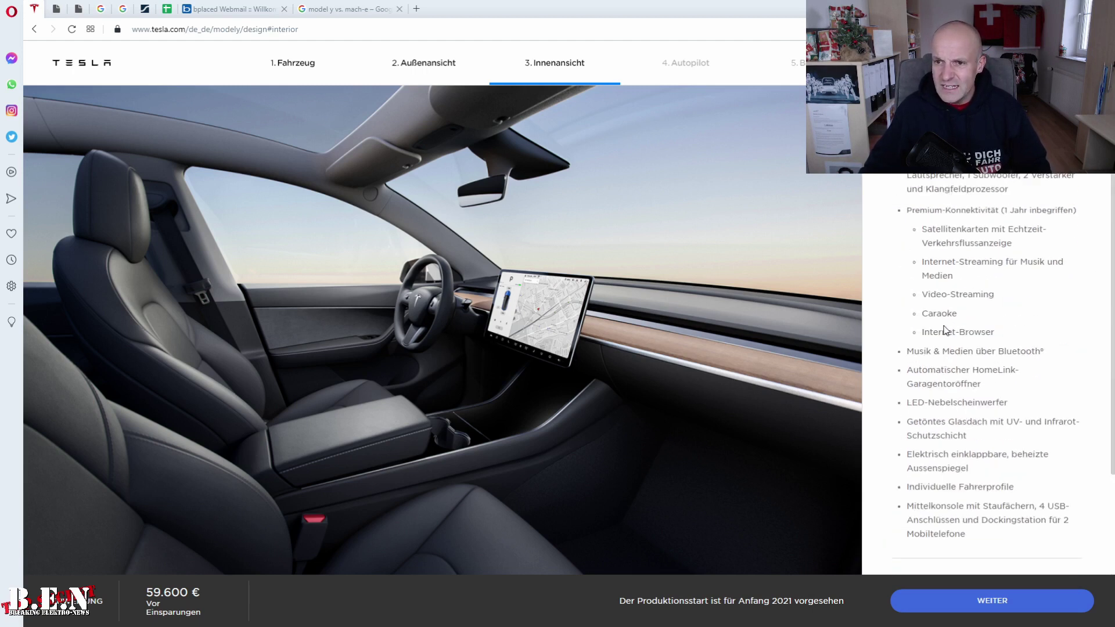
scroll(939, 290, "up", 1)
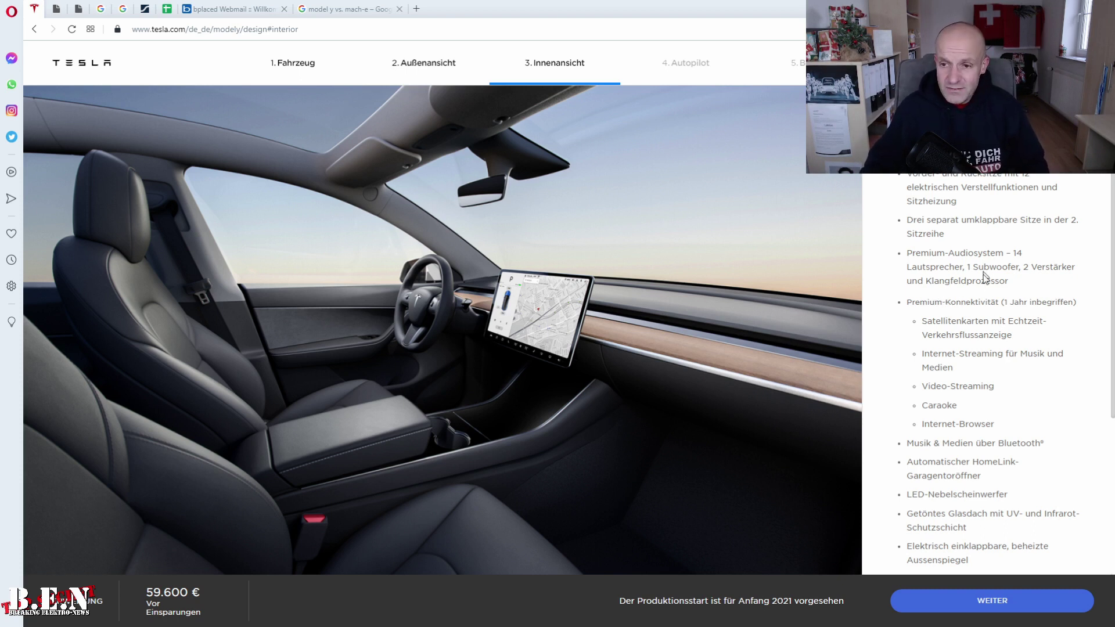
scroll(953, 186, "down", 2)
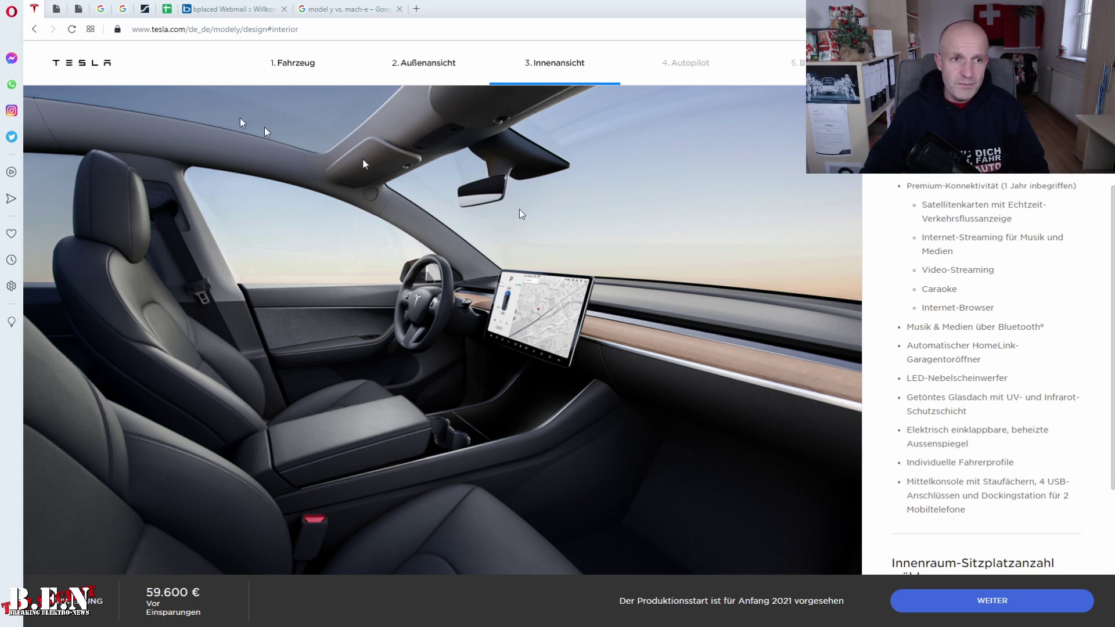
Step: Review the Mach-E's Serienausstattung pages in the Ford price list PDF
left_click(80, 11)
scroll(440, 305, "up", 20)
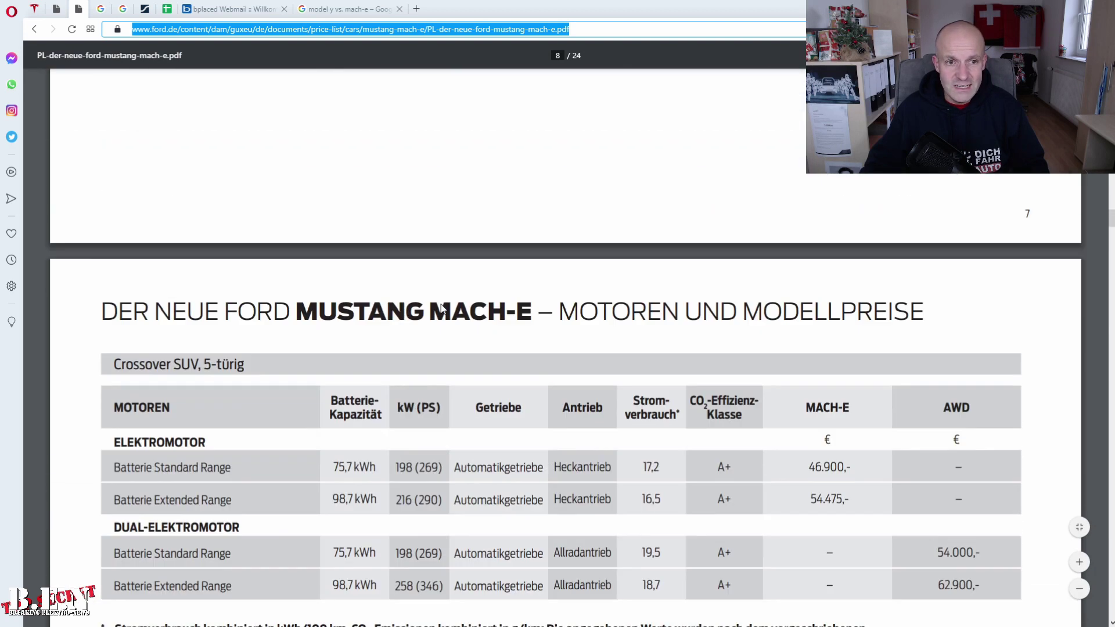
scroll(443, 308, "up", 10)
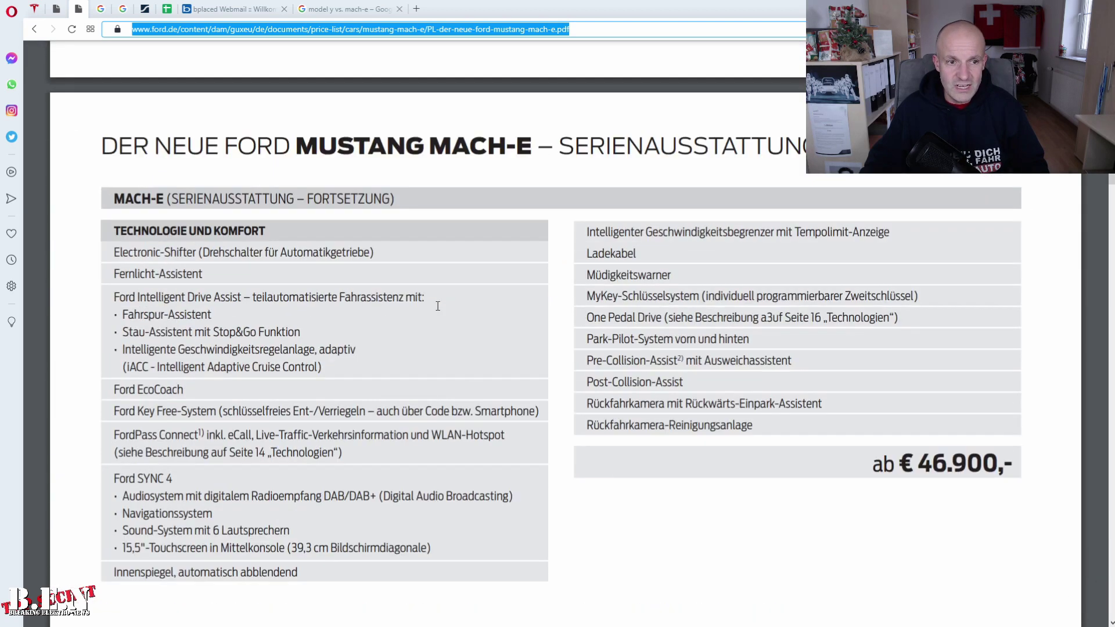
scroll(508, 259, "up", 8)
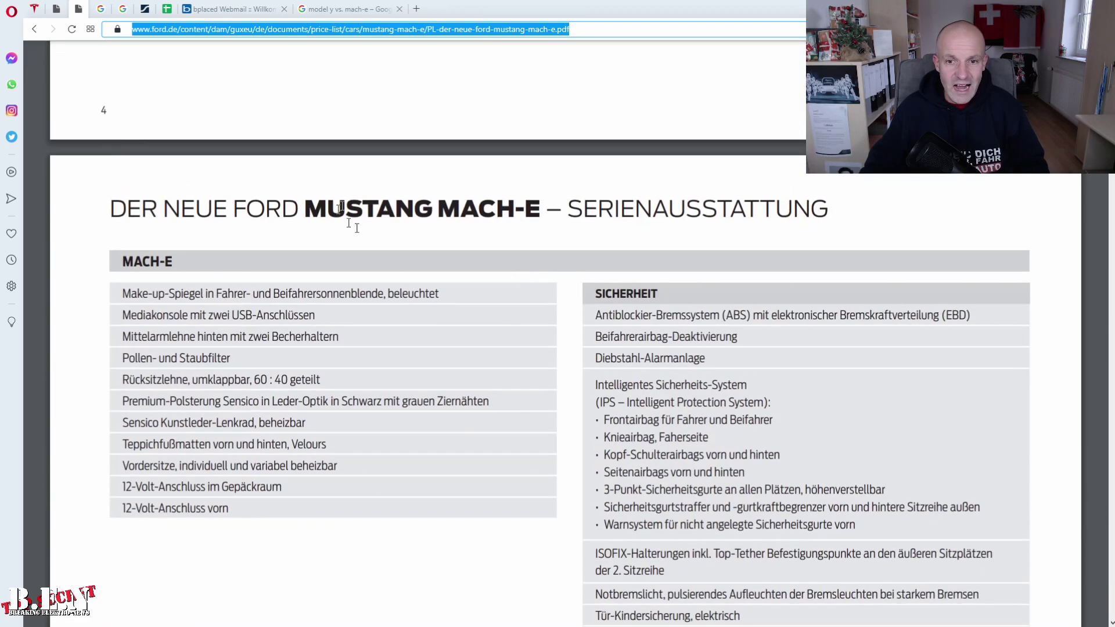
scroll(356, 228, "down", 3)
scroll(707, 442, "up", 2)
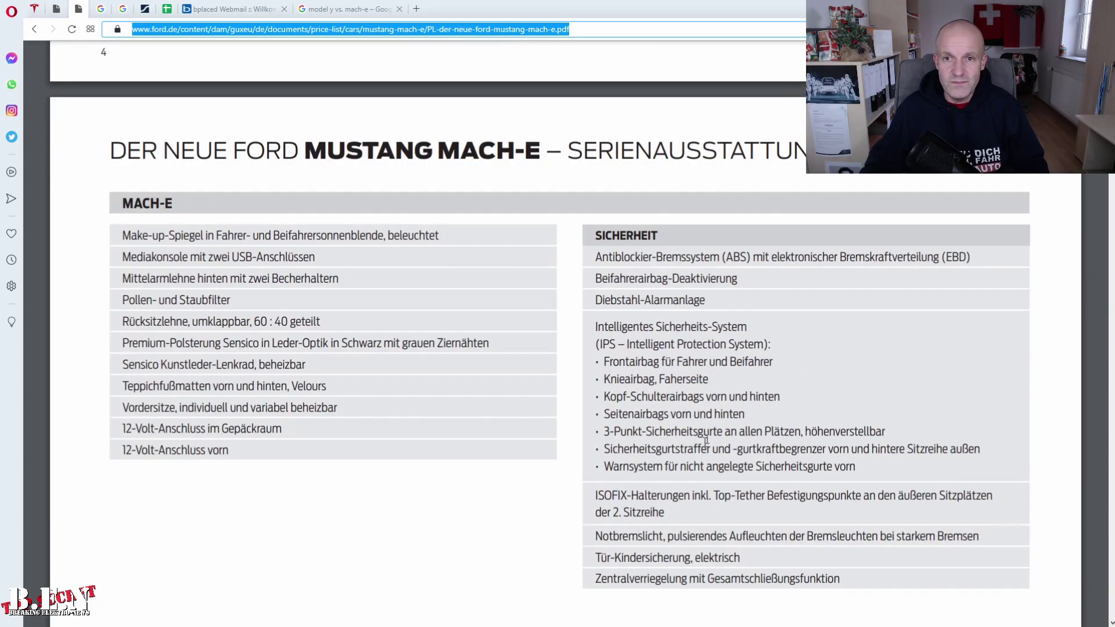
scroll(707, 441, "up", 8)
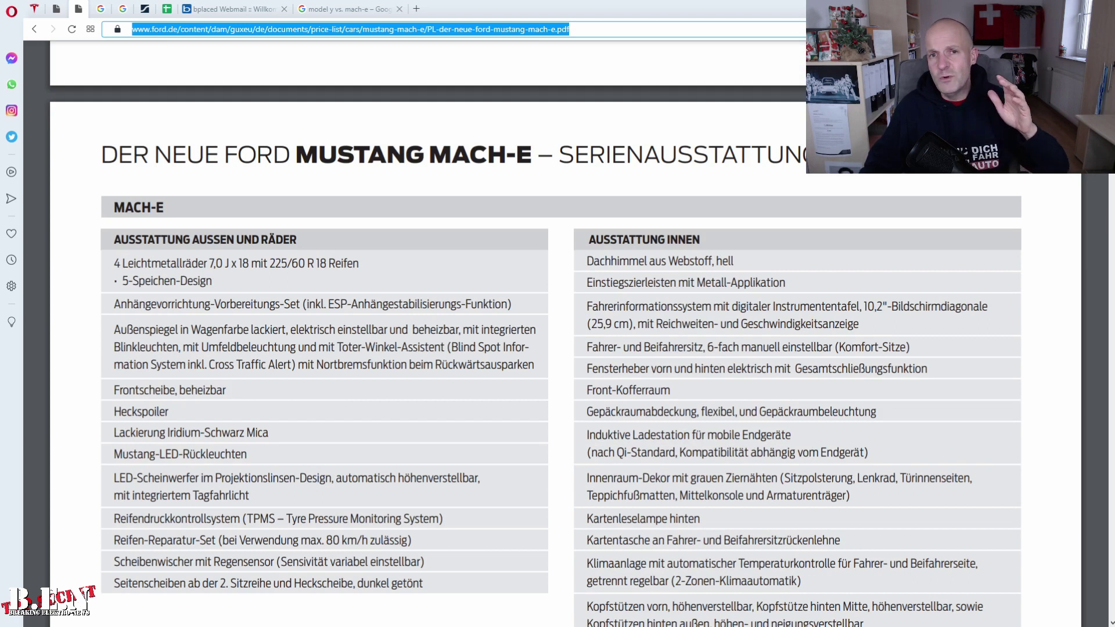
Step: Return to the comparison sheet and edit the Mach-E's Ausstattung entry to read "Matrix-Licht, Android Auto, Insrtumenten-Cluster"
scroll(695, 426, "down", 2)
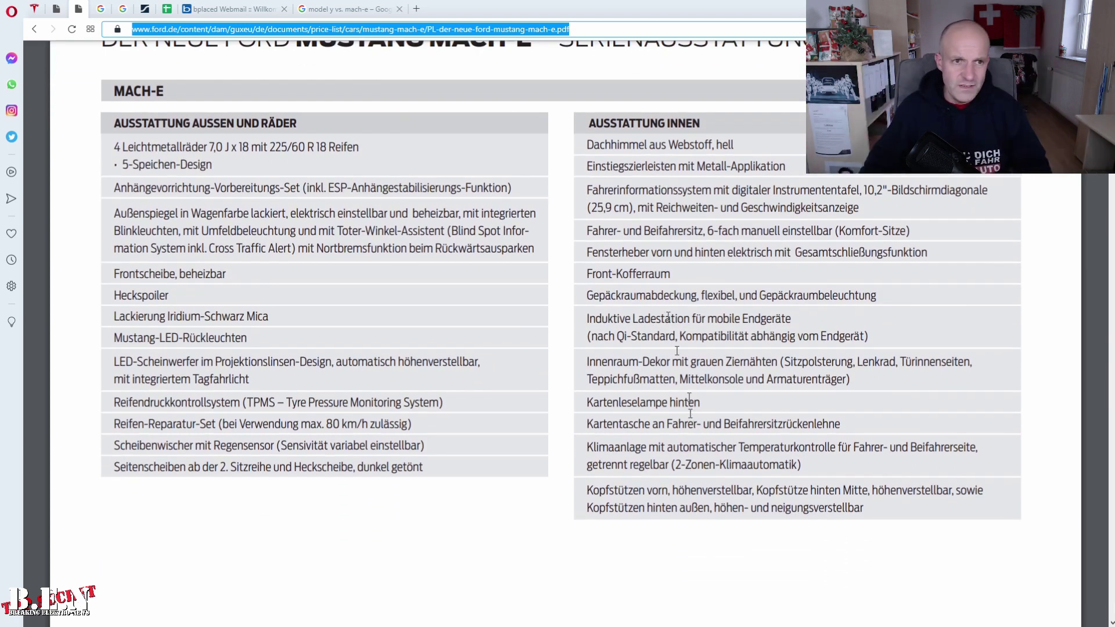
left_click(166, 12)
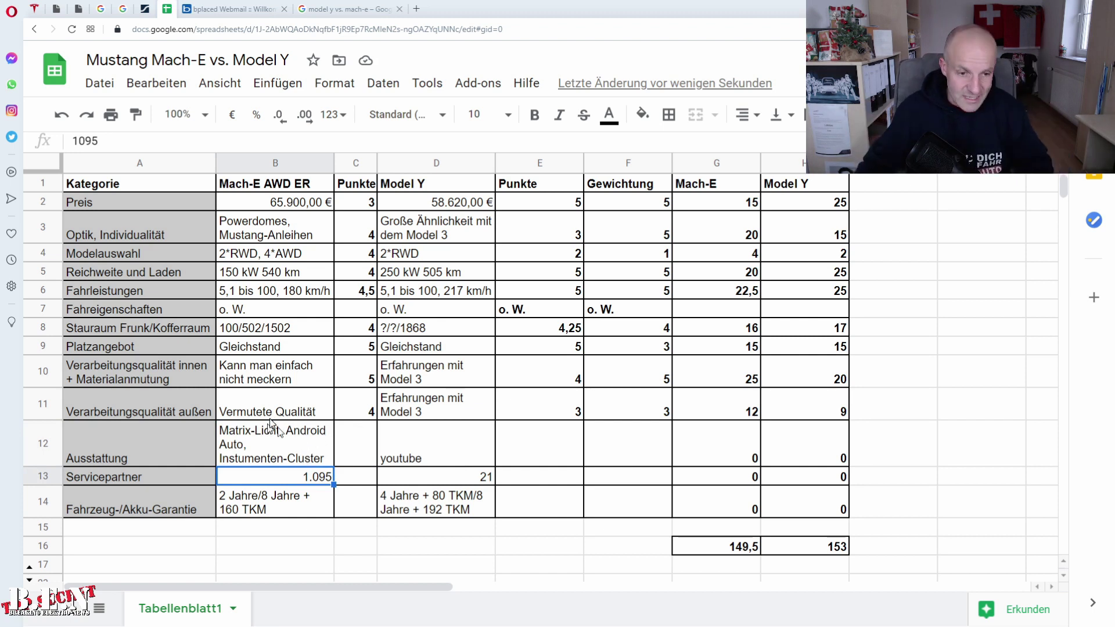
left_click(235, 461)
double_click(235, 460)
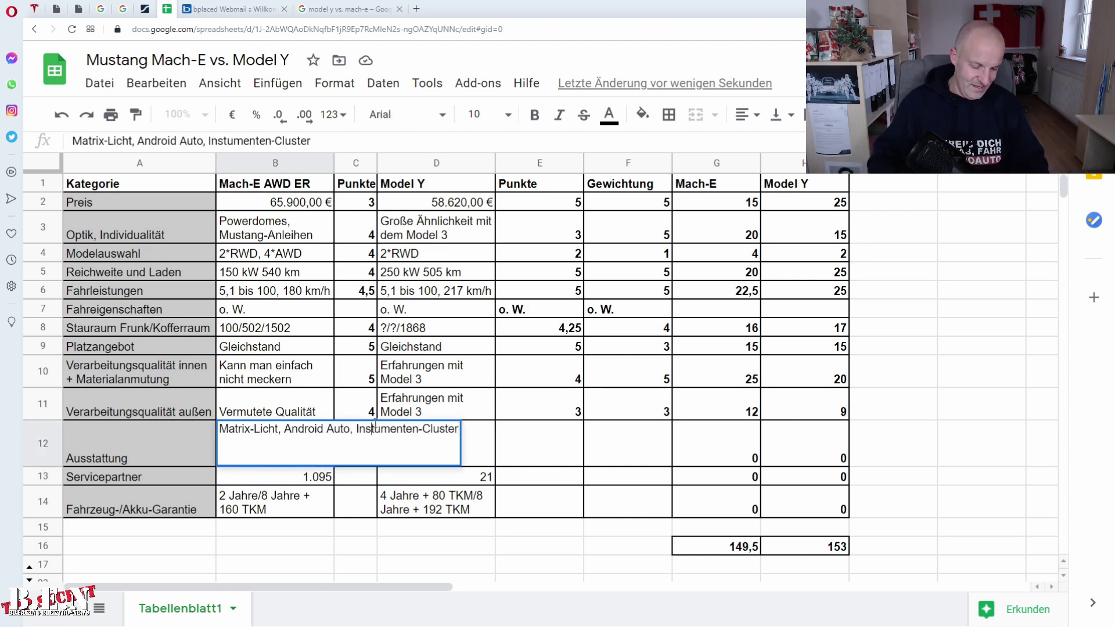
type("r")
key("Return")
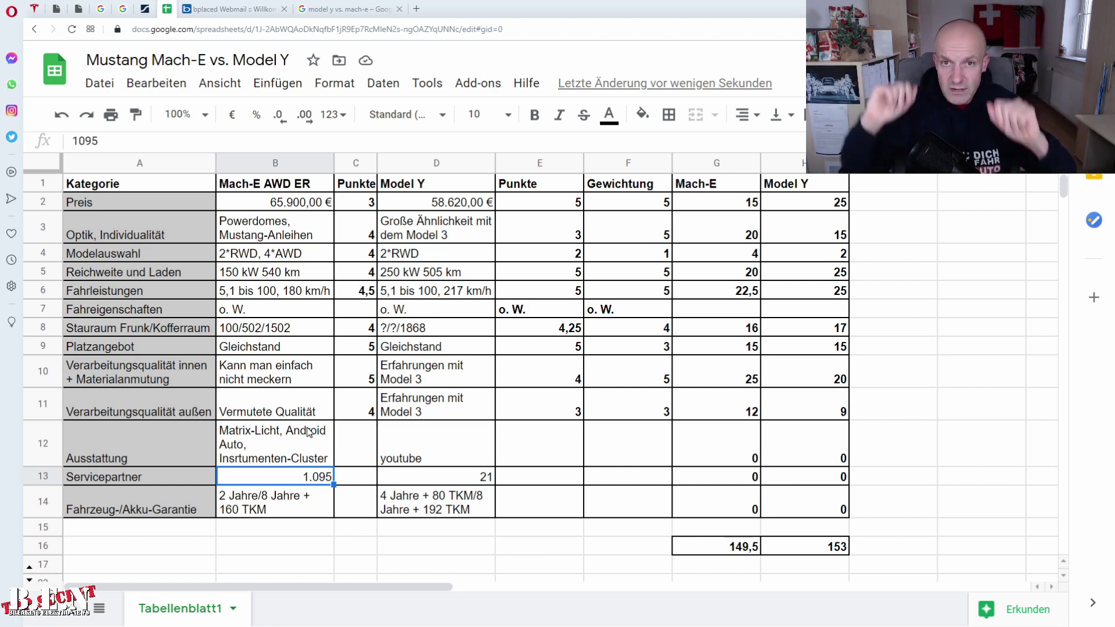
Step: Rate Ausstattung with 4,25 points for the Mach-E, 4 for the Model Y and a weighting of 4
left_click(457, 437)
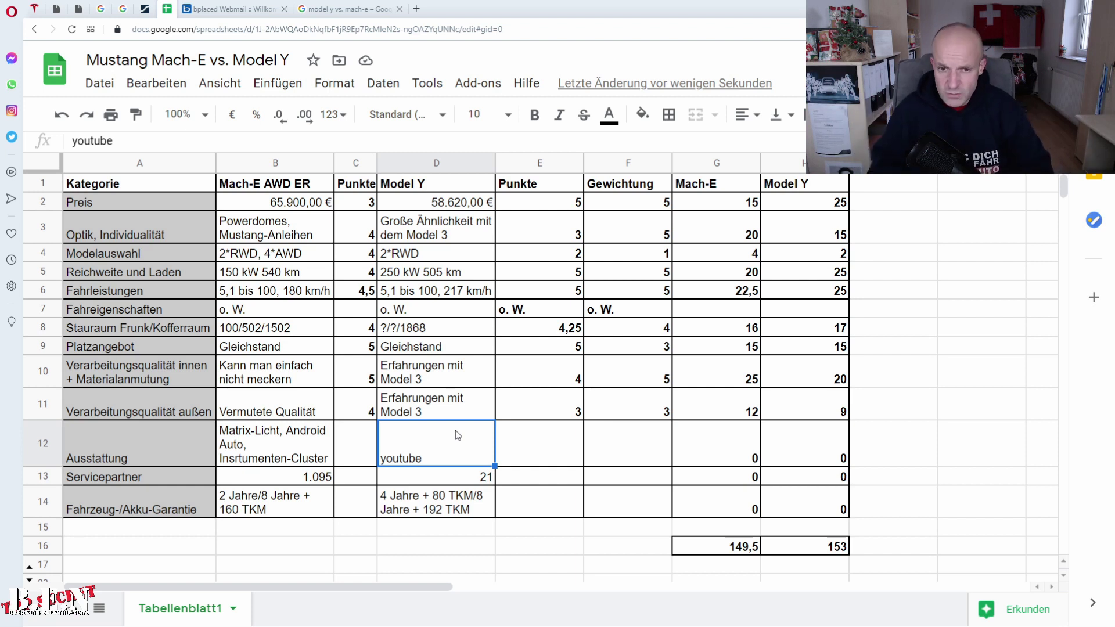
key("Left")
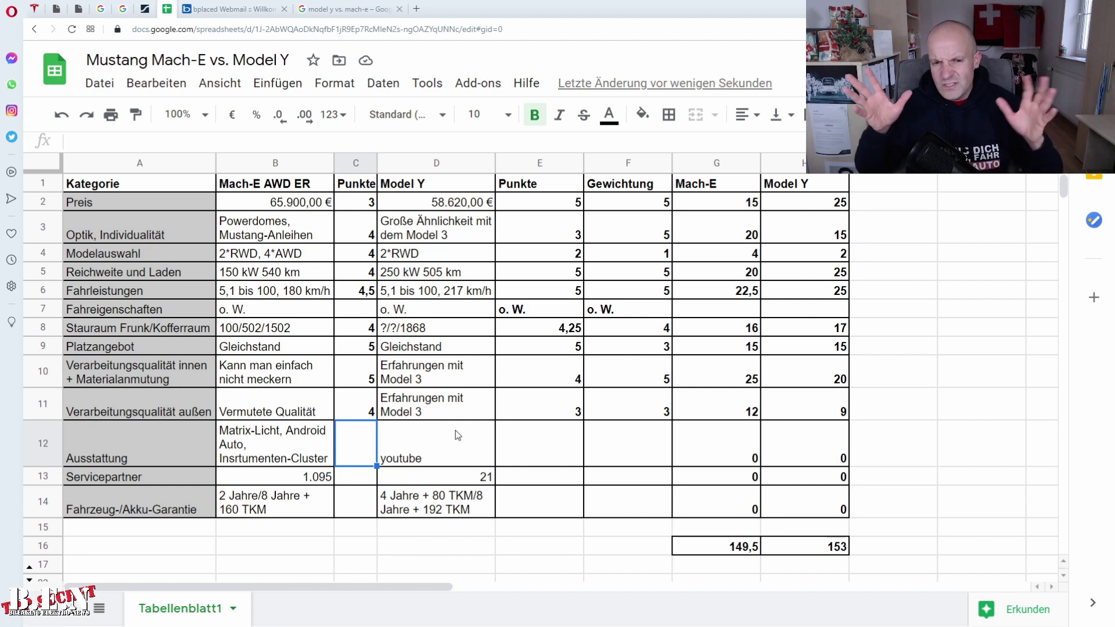
type("4,25")
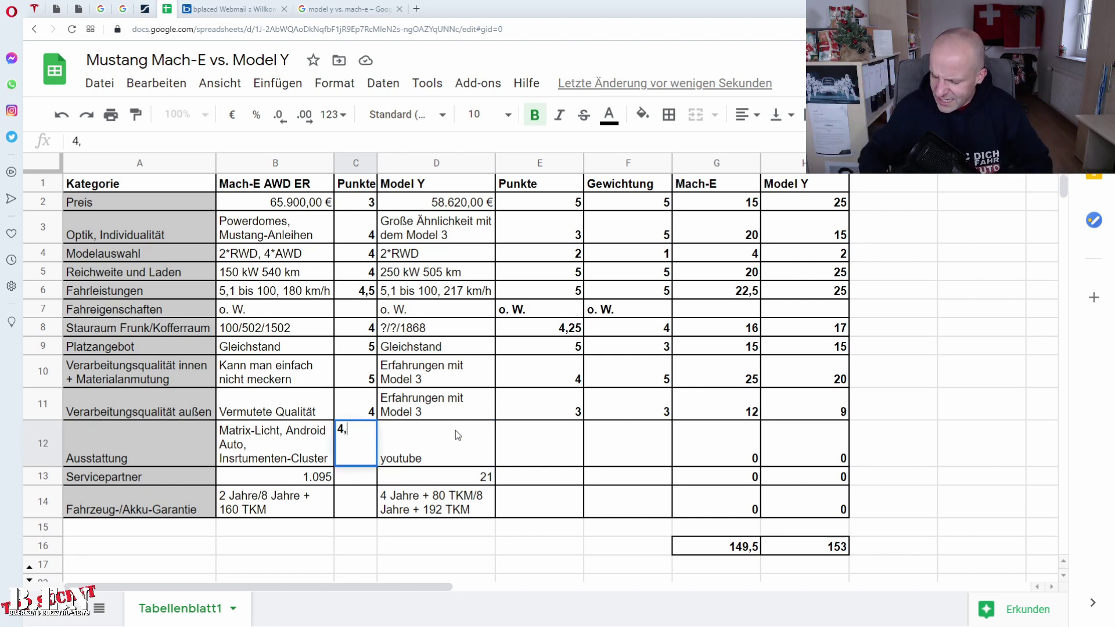
key("Tab")
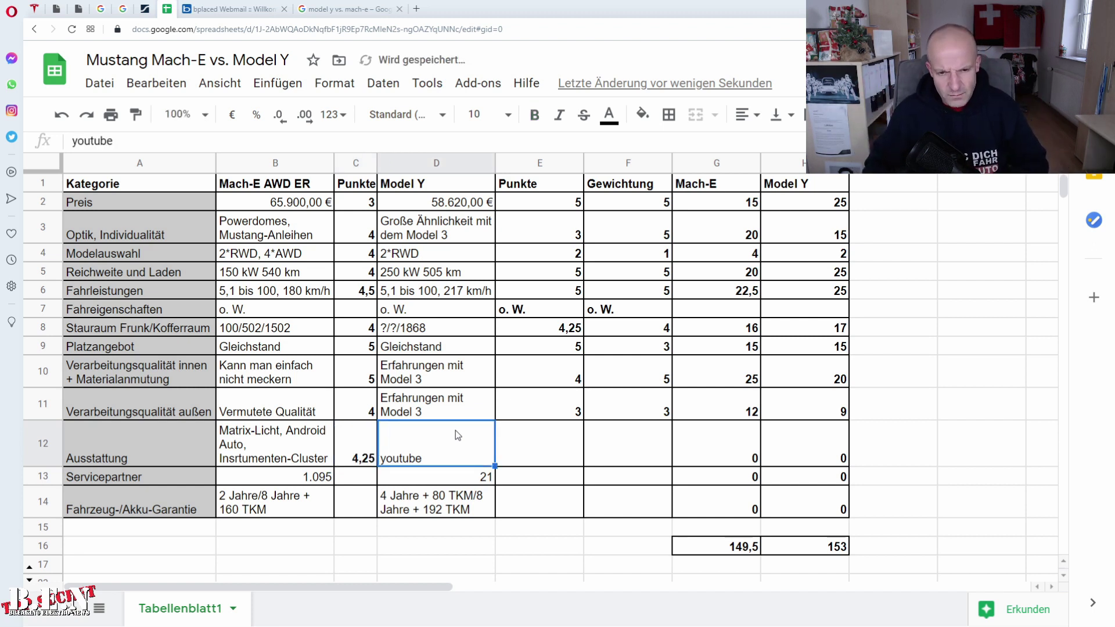
key("Tab")
type("4")
key("Tab")
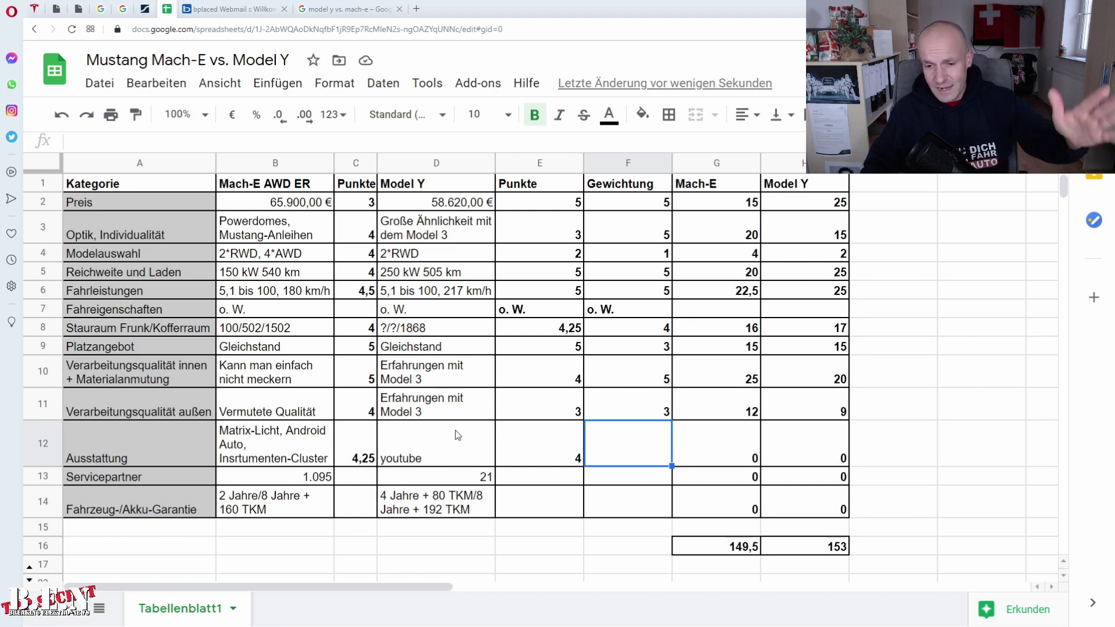
type("4")
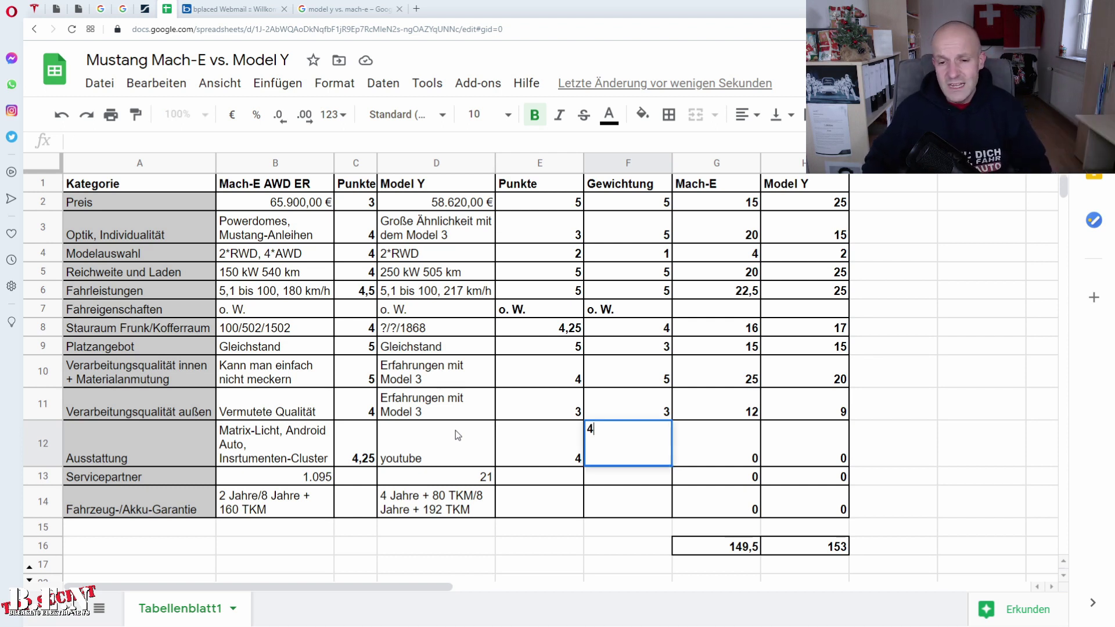
key("Tab")
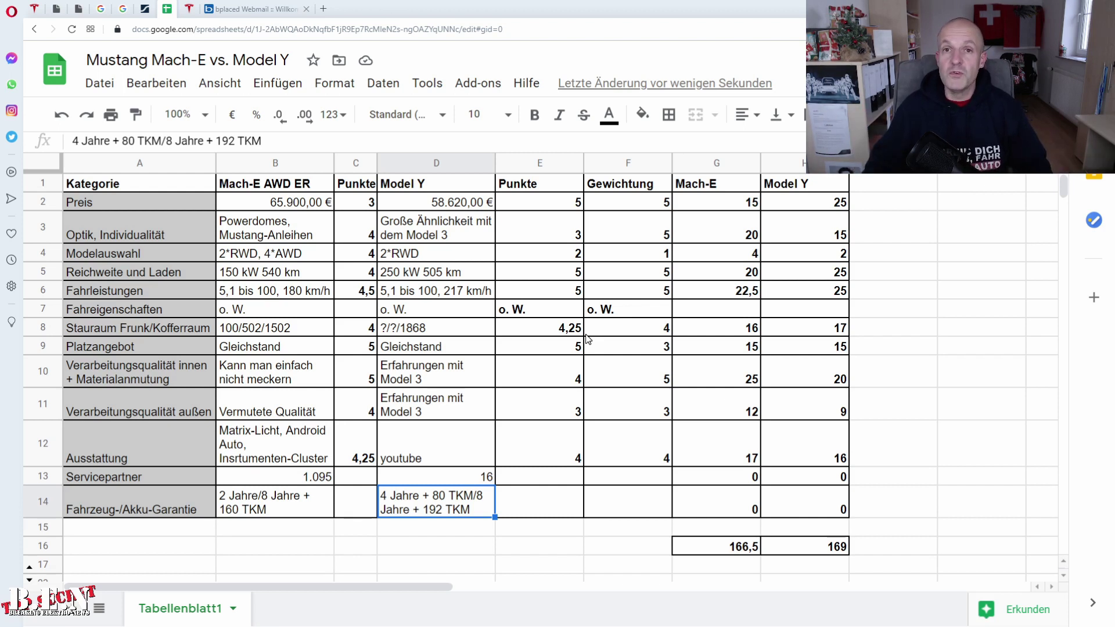
Step: Review the list of Tesla service centers in Germany and the Statista chart of Ford's Vertriebs- und Servicepartner
left_click(479, 477)
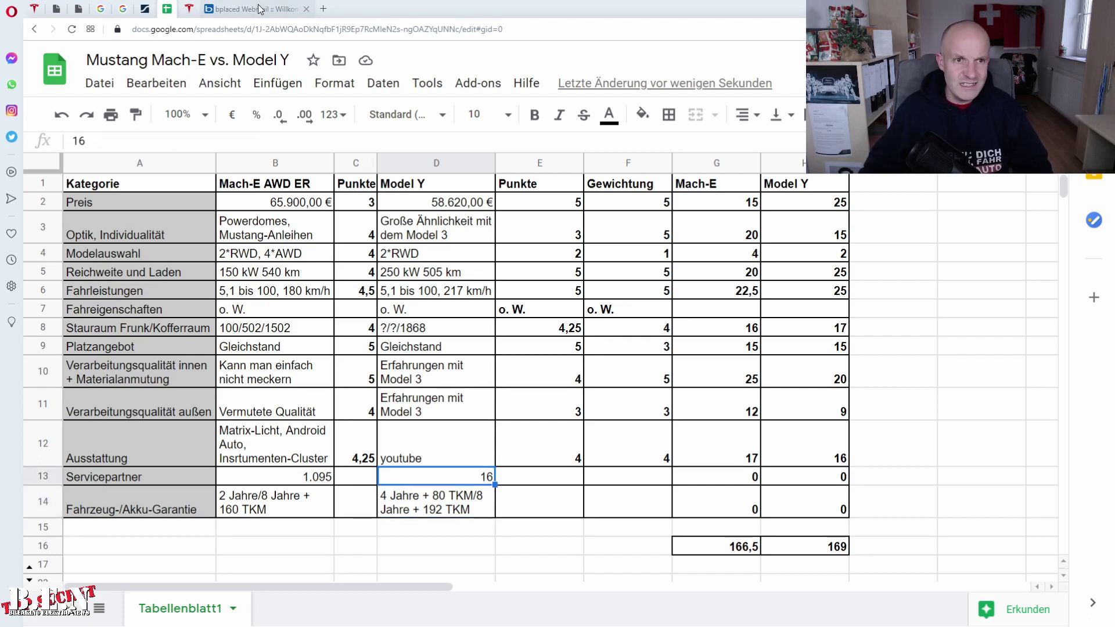
left_click(191, 12)
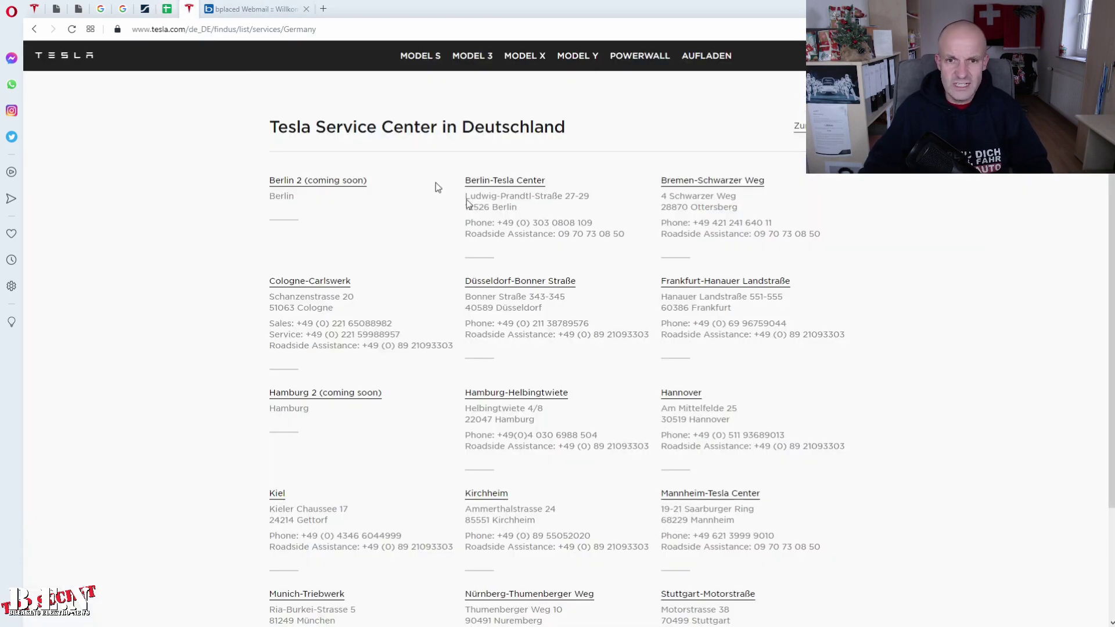
scroll(640, 251, "down", 2)
scroll(605, 252, "up", 2)
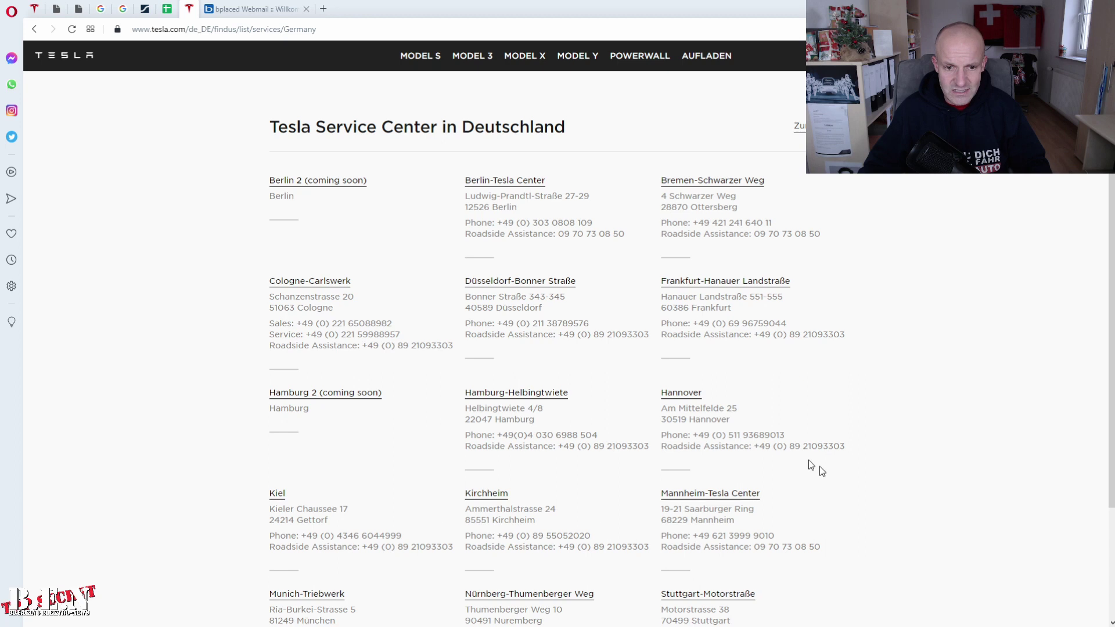
scroll(811, 493, "down", 2)
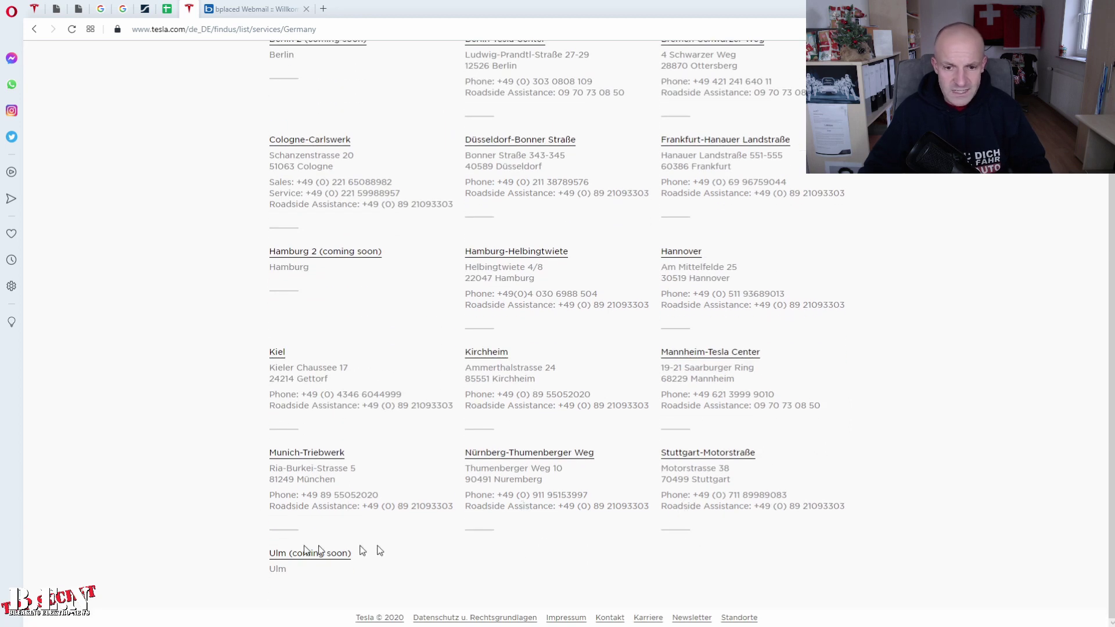
left_click(143, 12)
mouse_move(294, 411)
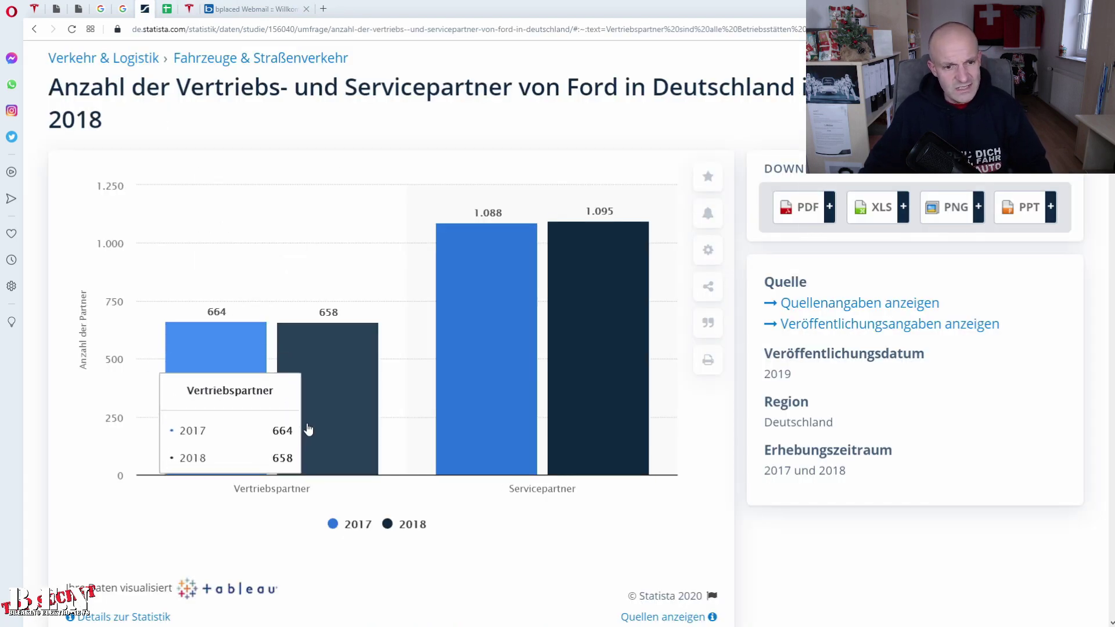
mouse_move(635, 365)
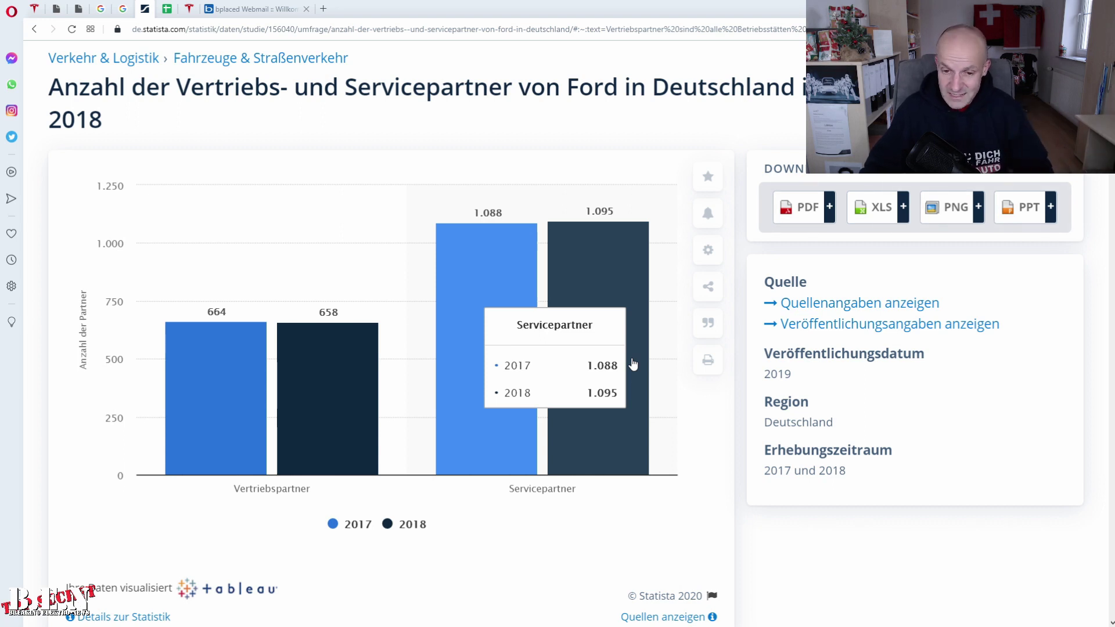
Step: Rate Servicepartner in the comparison sheet with 5 points for the Mach-E, 2 for the Model Y and a weighting of 3
left_click(167, 9)
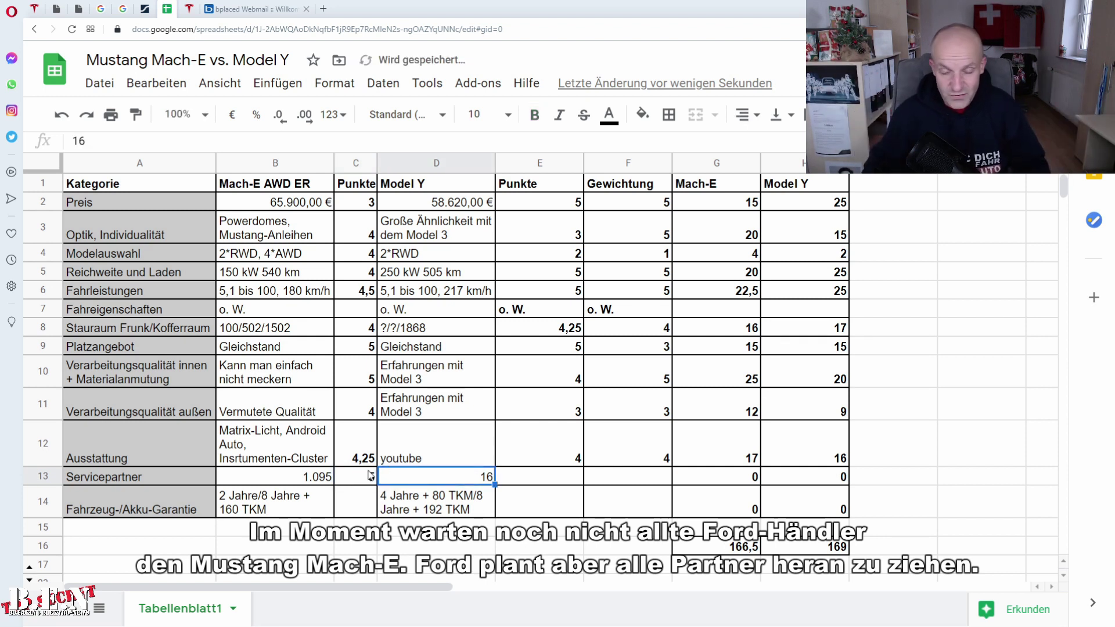
key("Right")
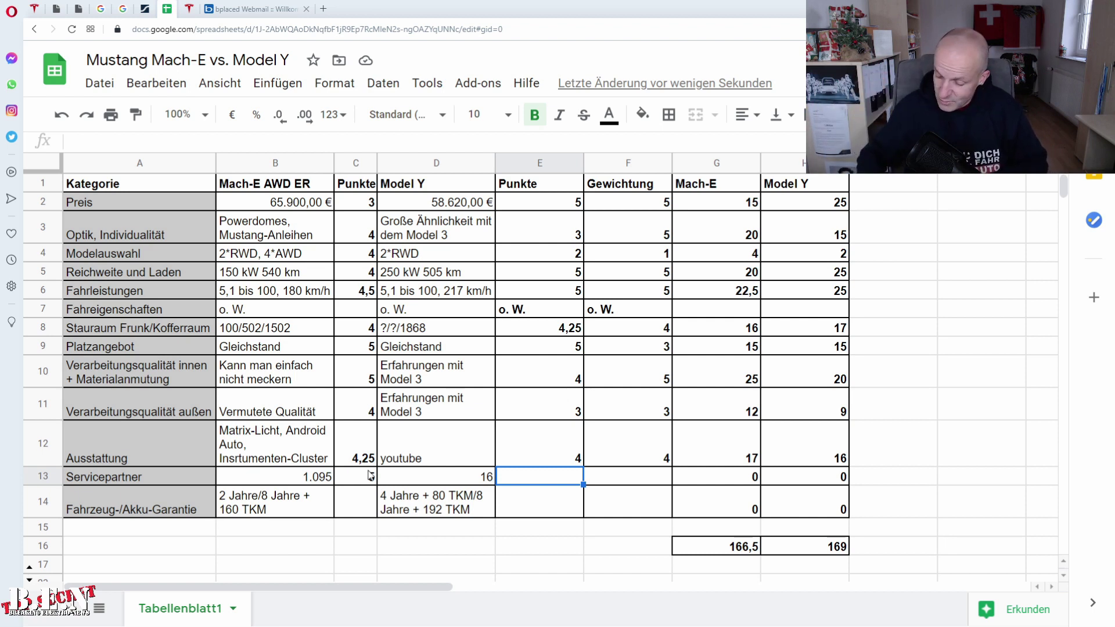
type("2")
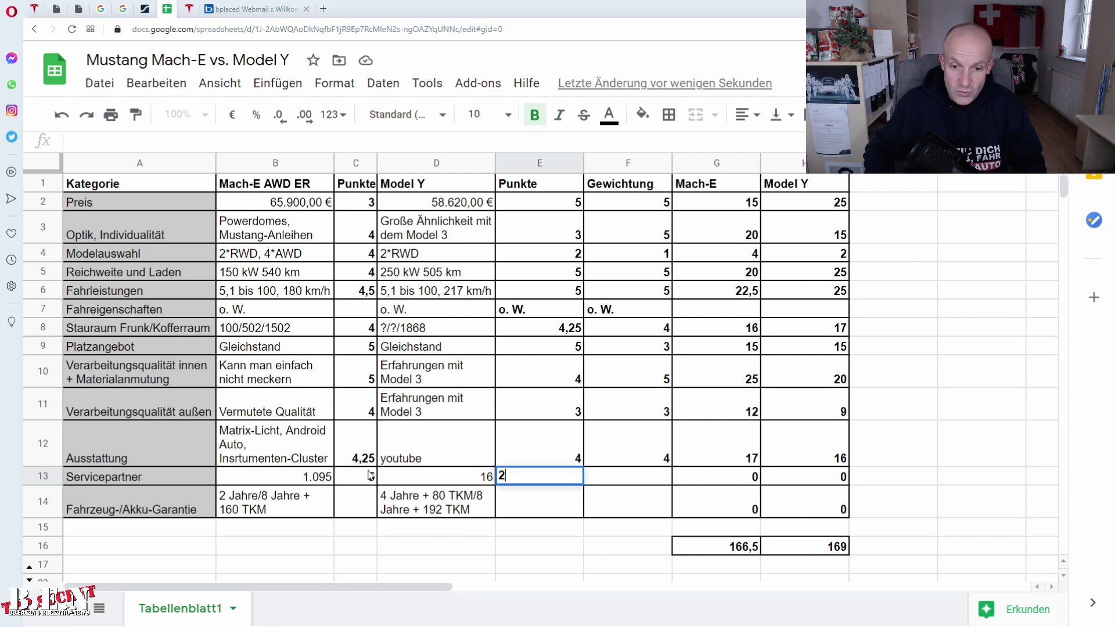
key("Tab")
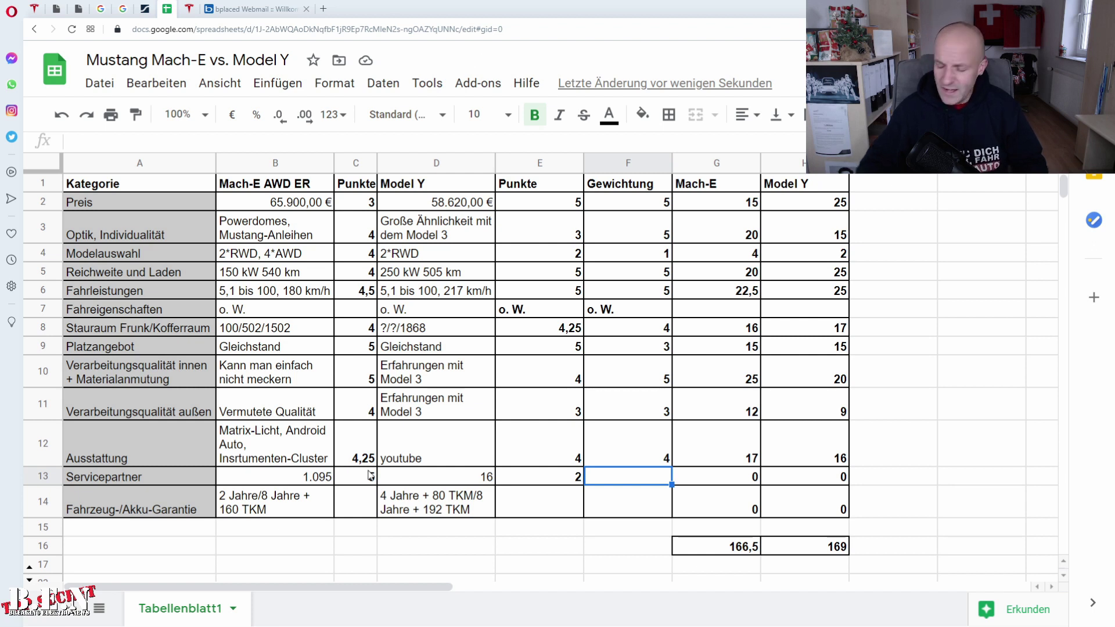
type("3")
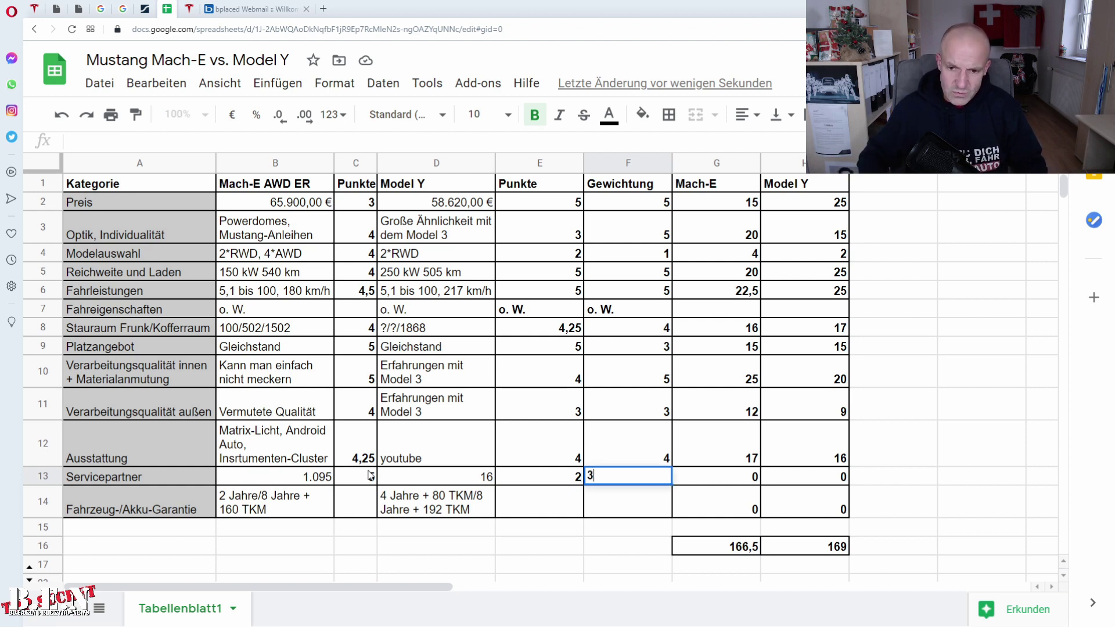
key("Return")
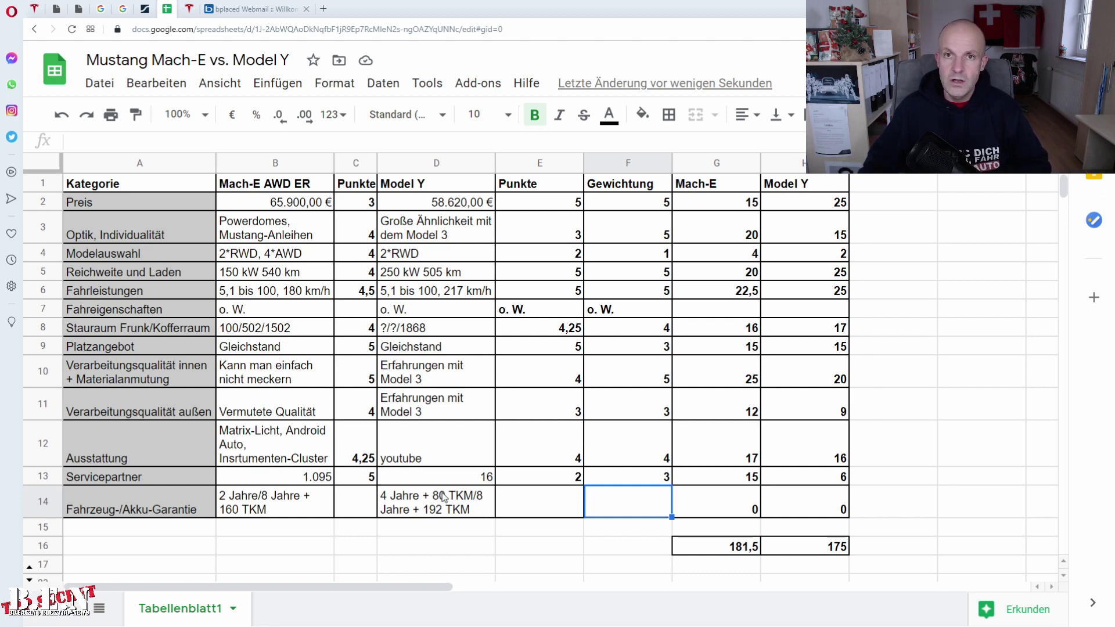
Step: Rate Fahrzeug-/Akku-Garantie with 3 points for the Mach-E, 5 for the Model Y and a weighting of 3, and select the Mach-E's total
left_click(366, 506)
type("3")
key("Tab")
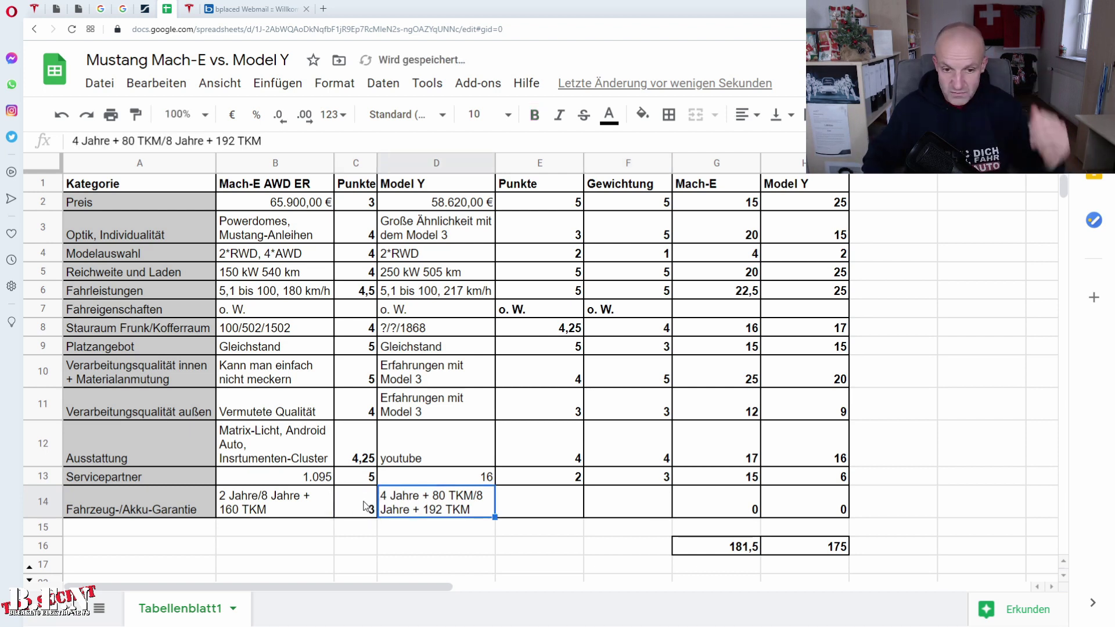
key("Tab")
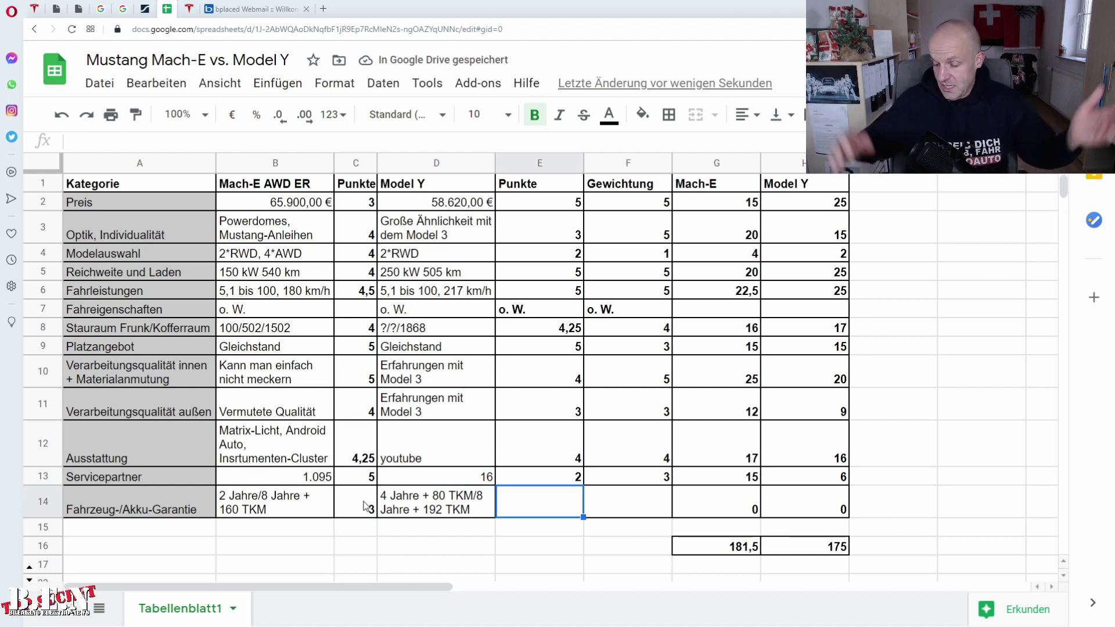
type("5")
key("Tab")
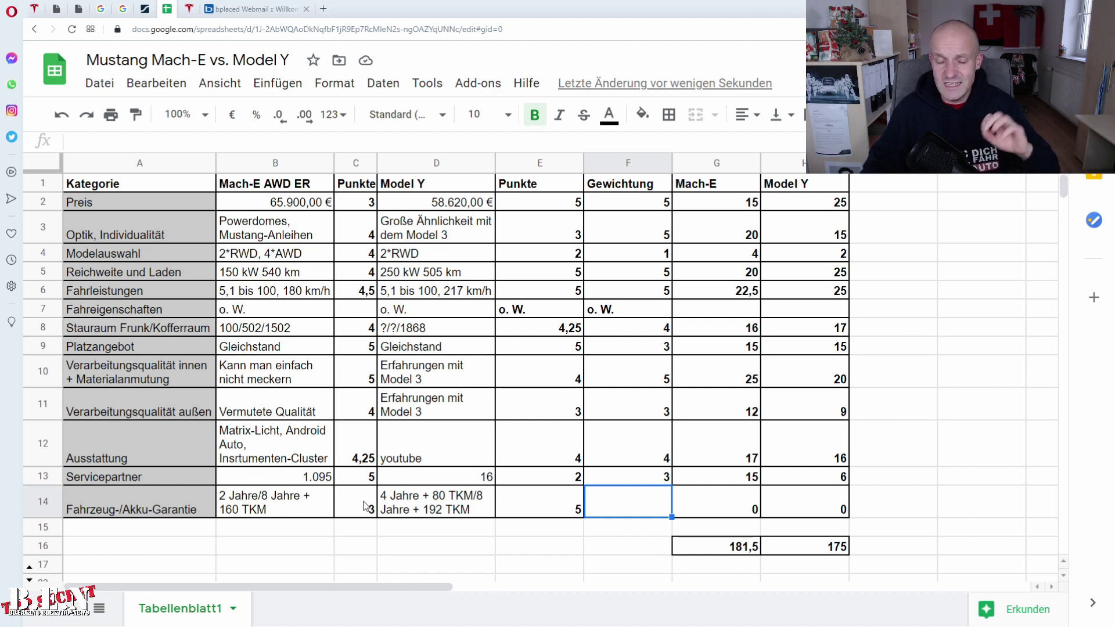
type("3")
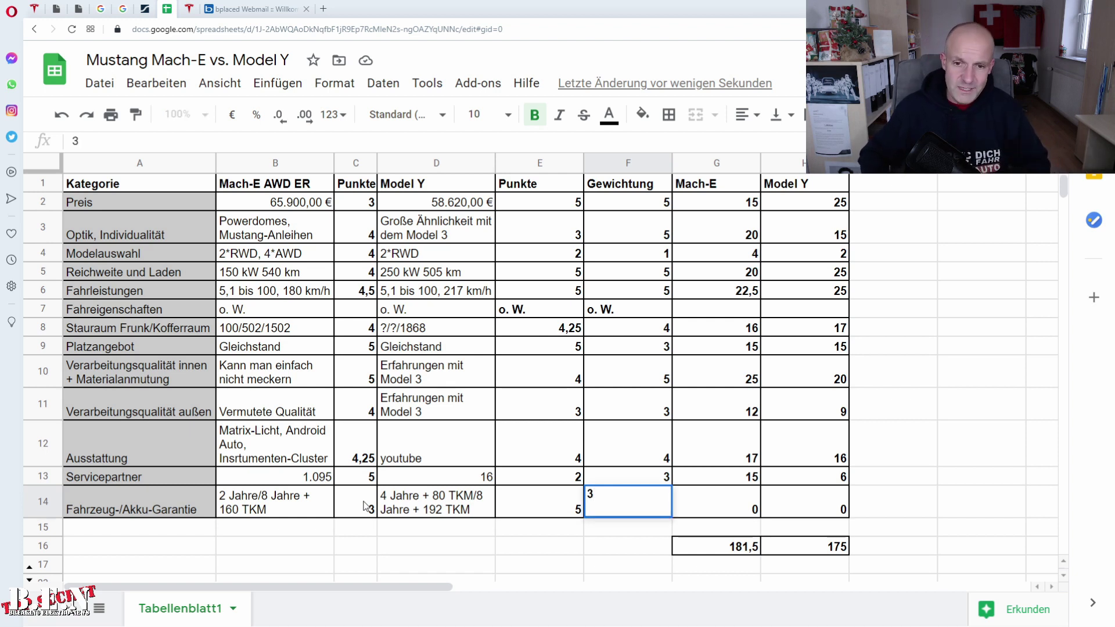
key("Tab")
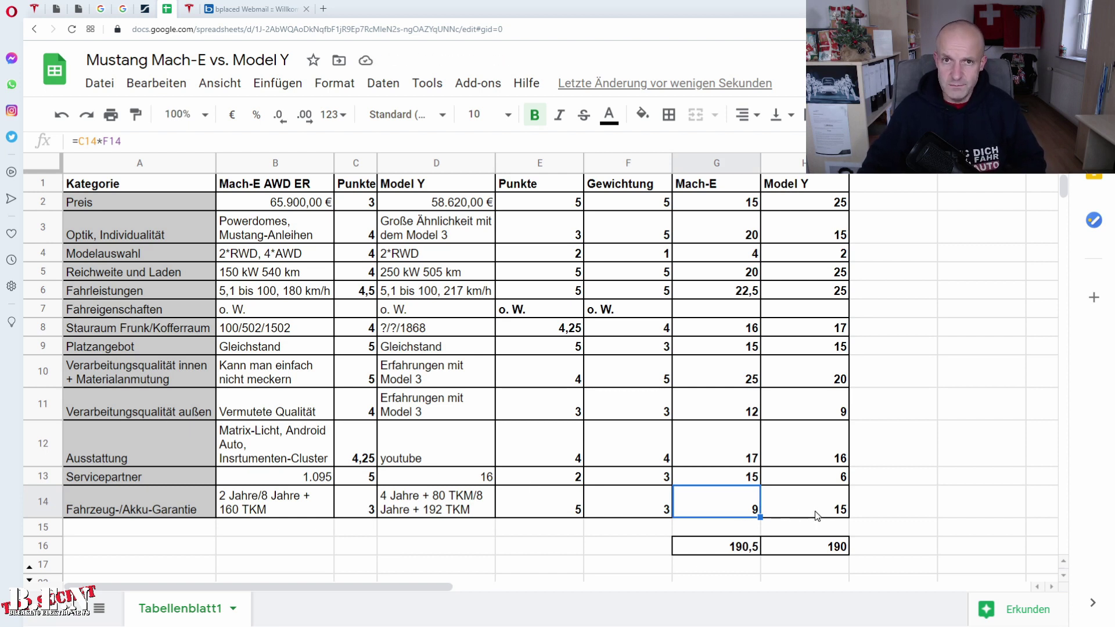
key("Down")
key("Down")
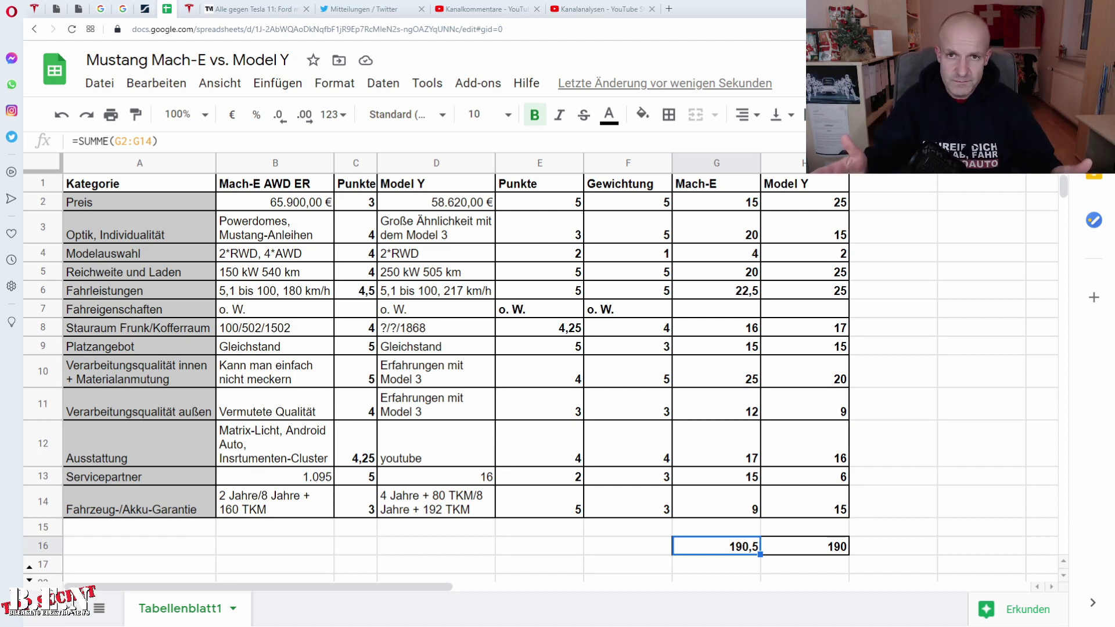
Step: Reopen the Teslamag article "Alle gegen Tesla, Teil 11" about the Mustang Mach-E for a look and close it again
key("ctrl+3")
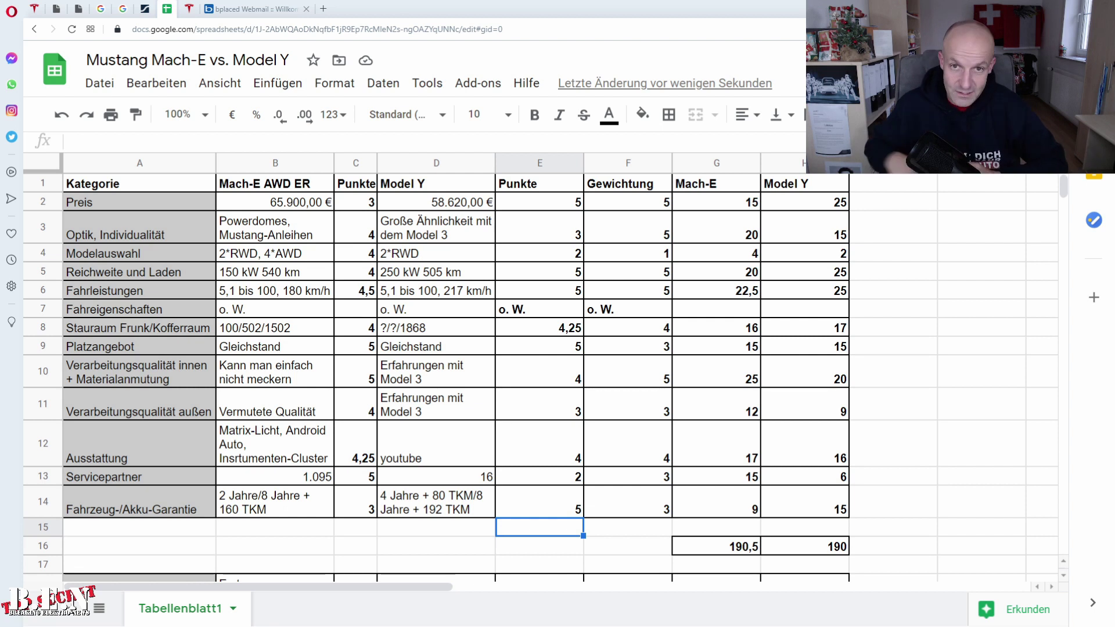
key("ctrl+shift+t")
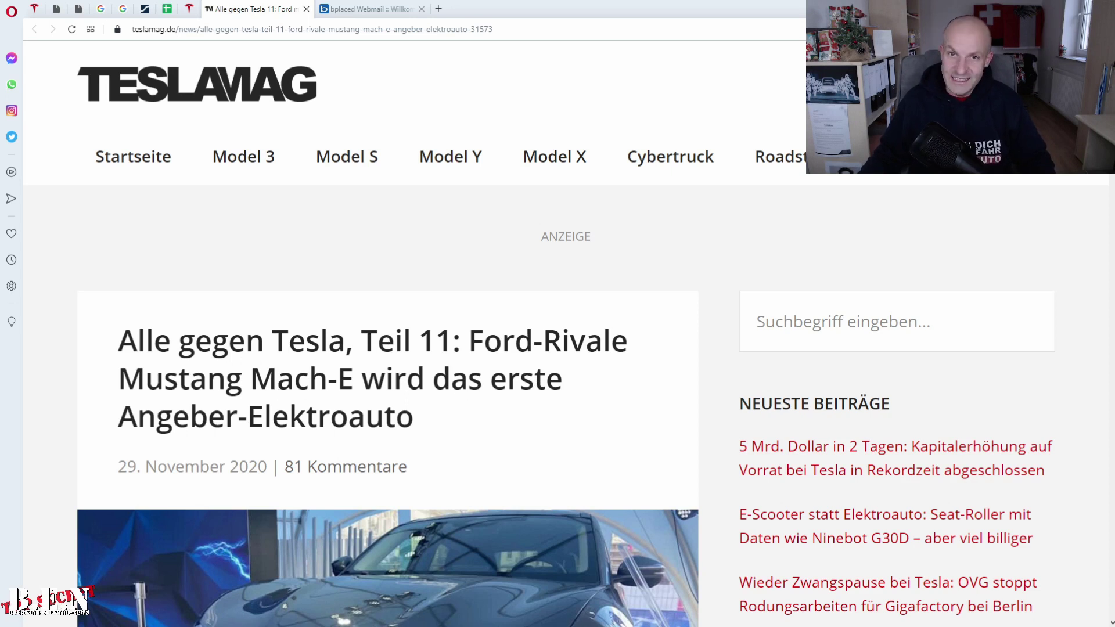
key("ctrl+w")
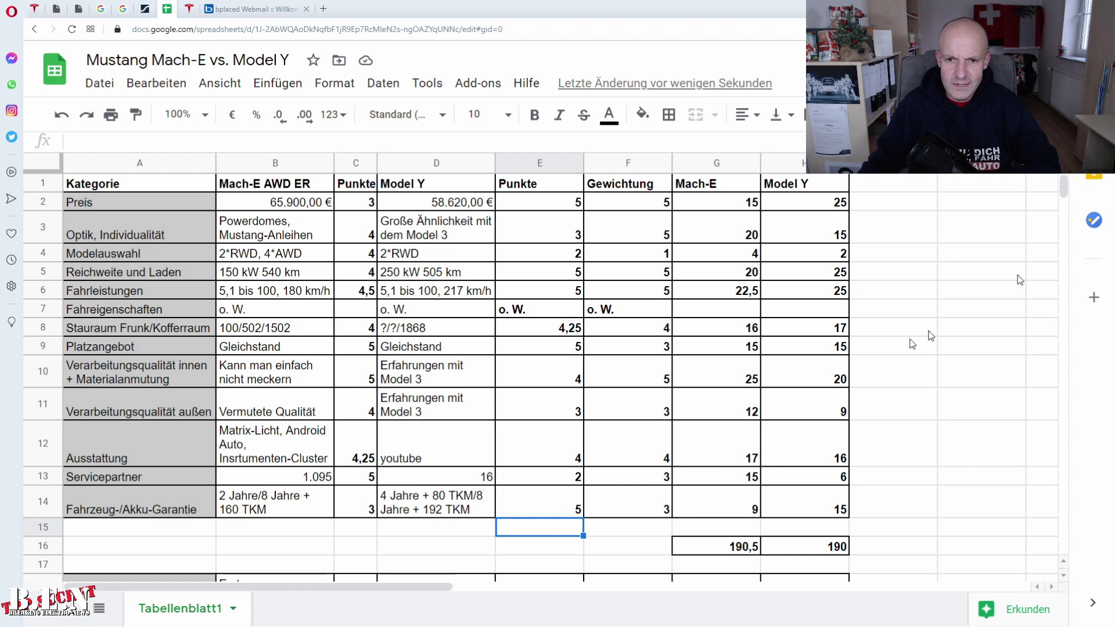
Step: Examine the Angeber-Faktor row's points, weighting and Mach-E result, and the formula for the final percentage difference
scroll(774, 325, "down", 3)
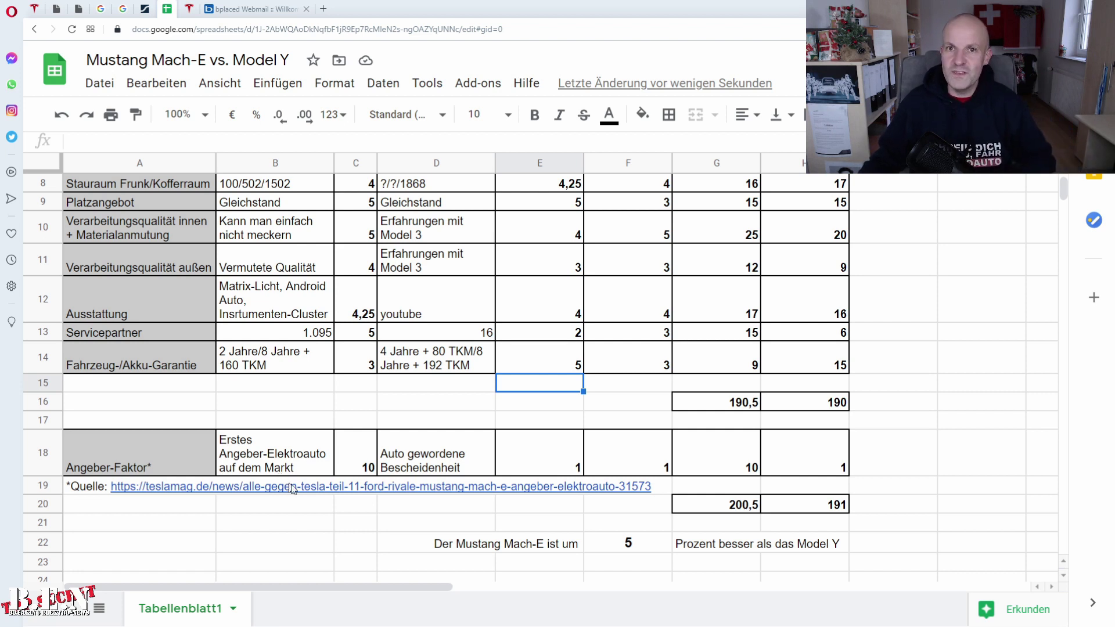
left_click(359, 473)
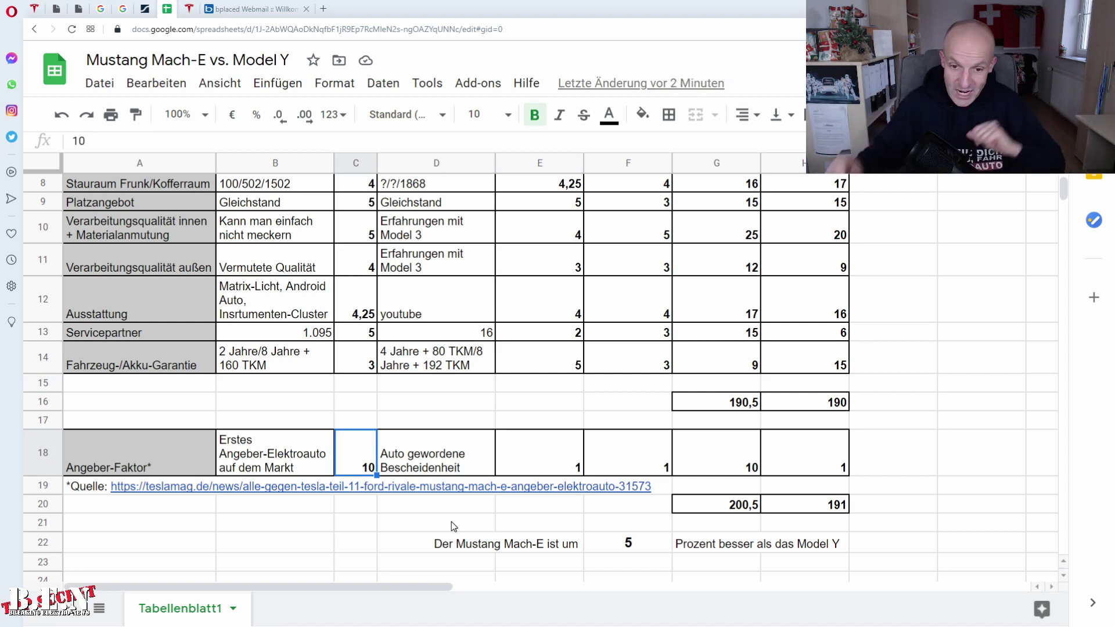
left_click(549, 458)
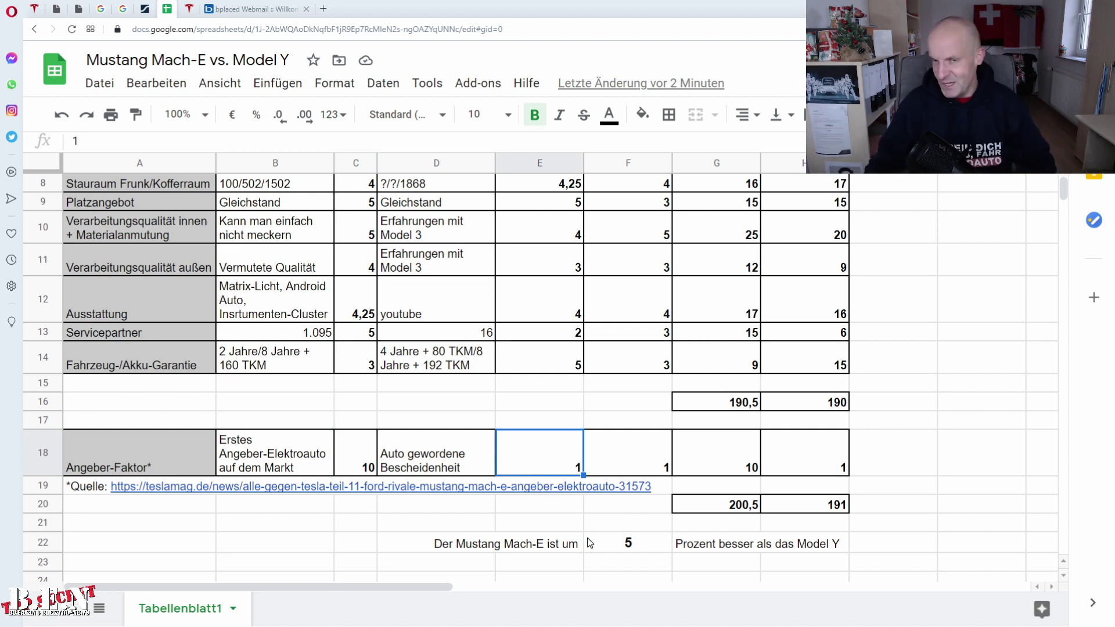
left_click(646, 472)
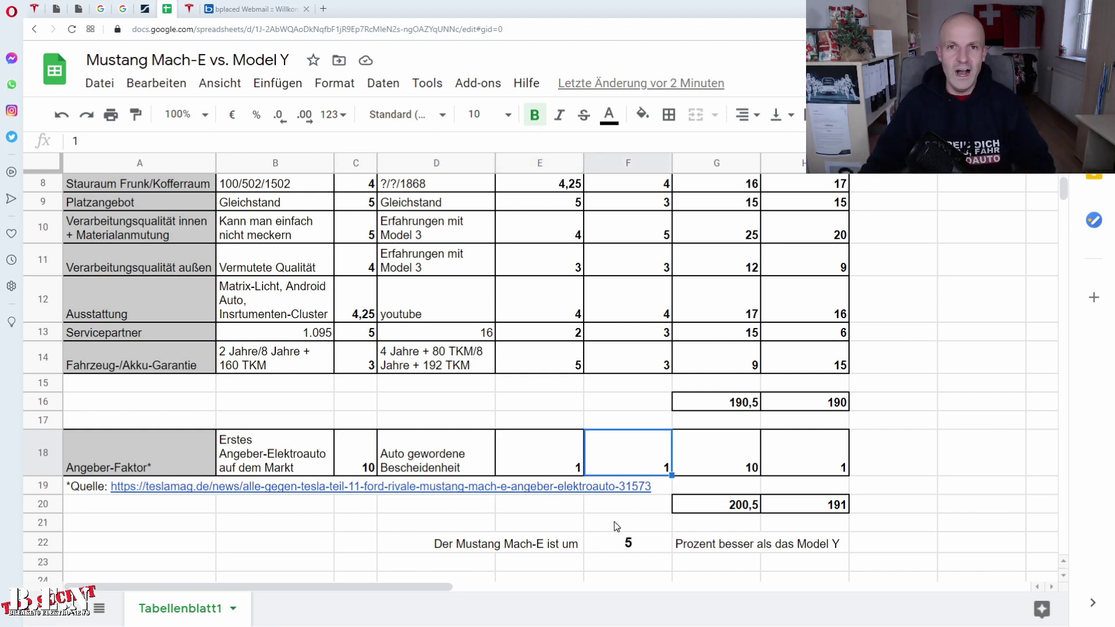
left_click(718, 463)
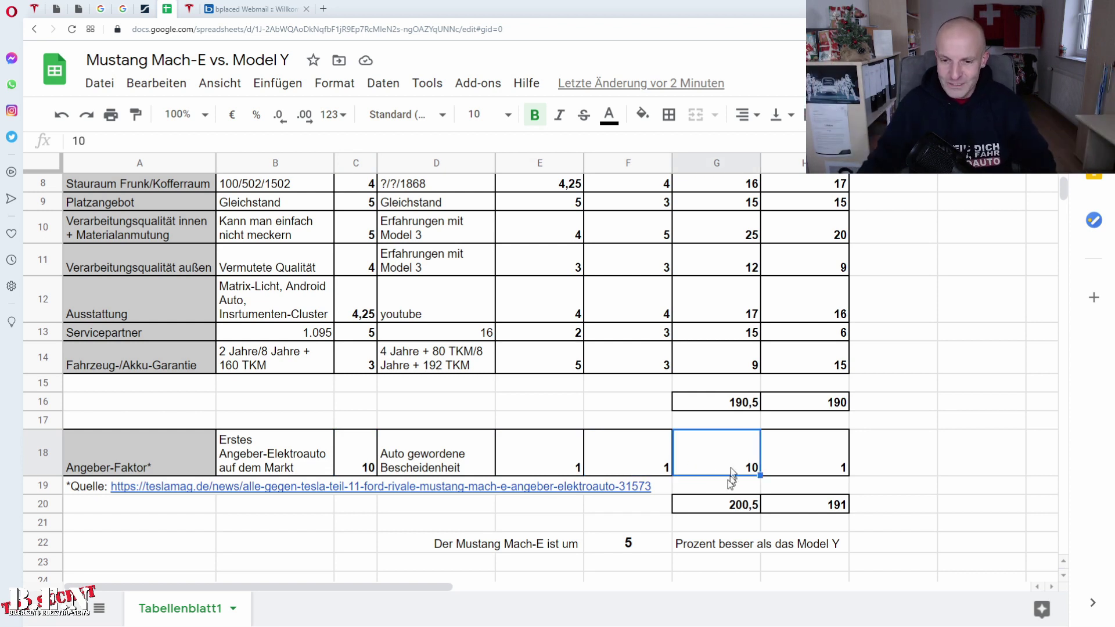
left_click(632, 551)
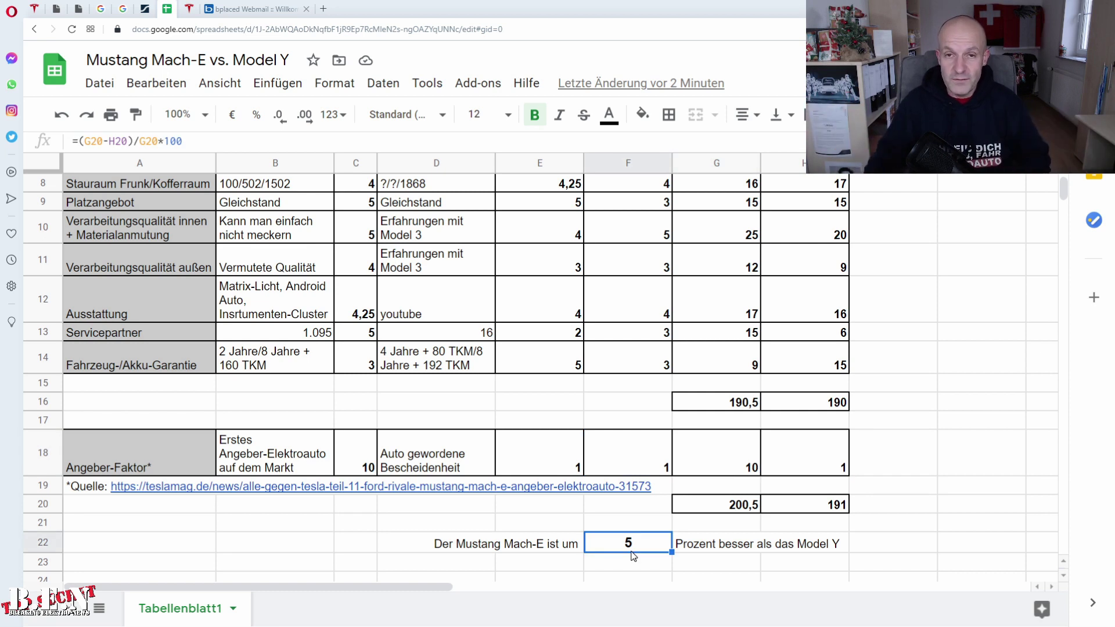